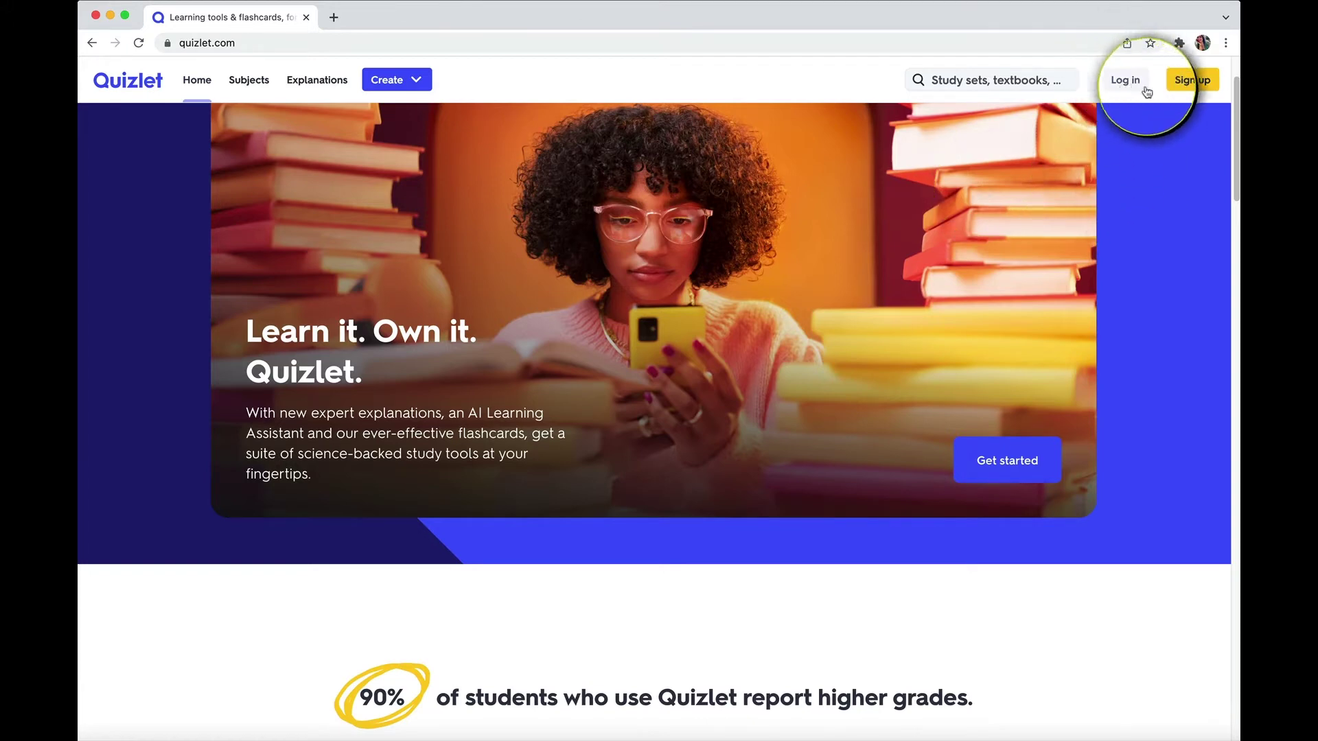
- Log in to Quizlet with the browser-saved username and password
click(1125, 81)
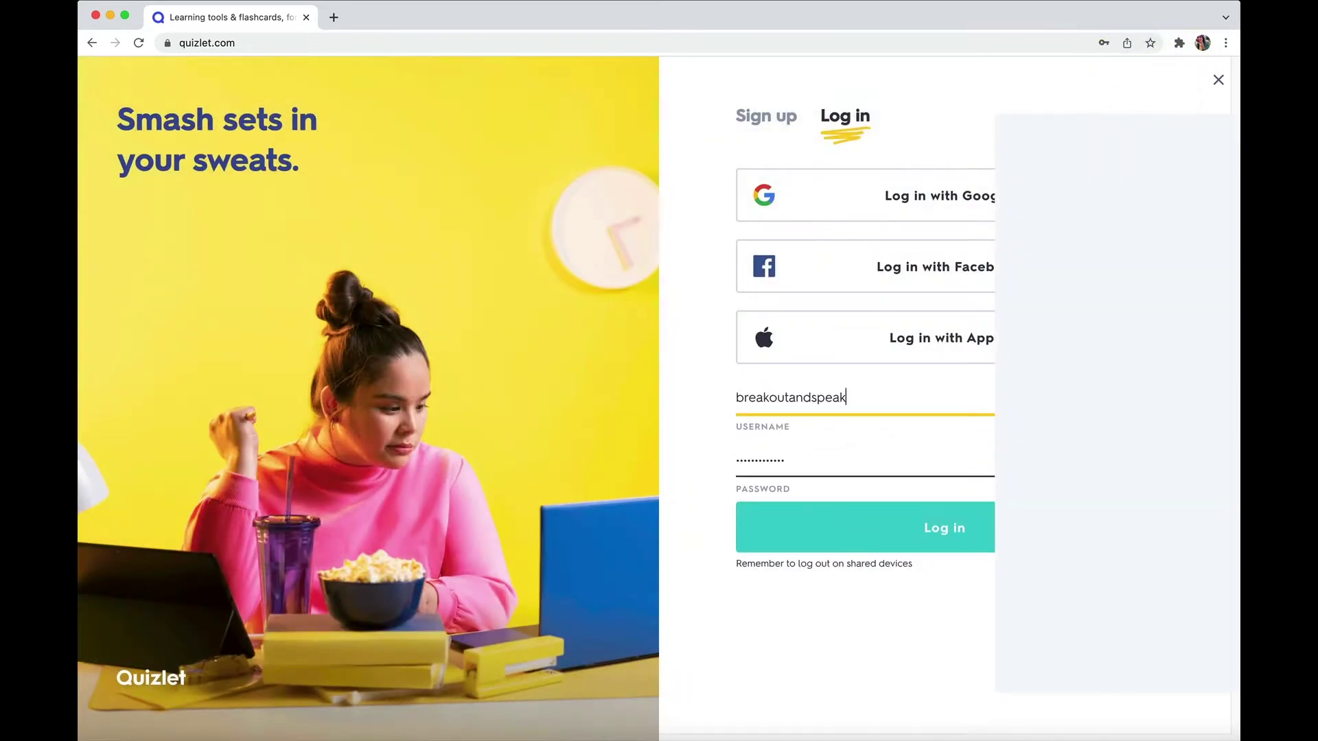
click(932, 539)
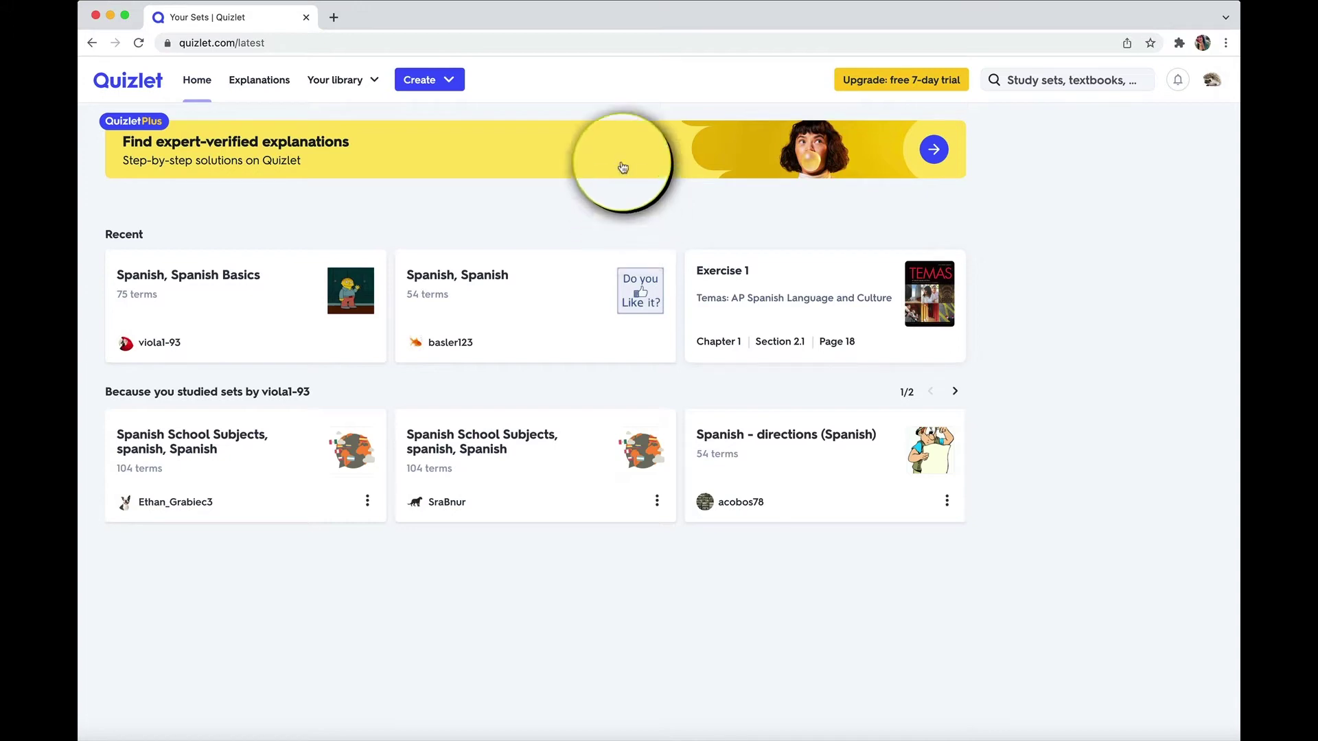
- Start a new study set and dismiss the Quizlet Plus promotion
click(401, 89)
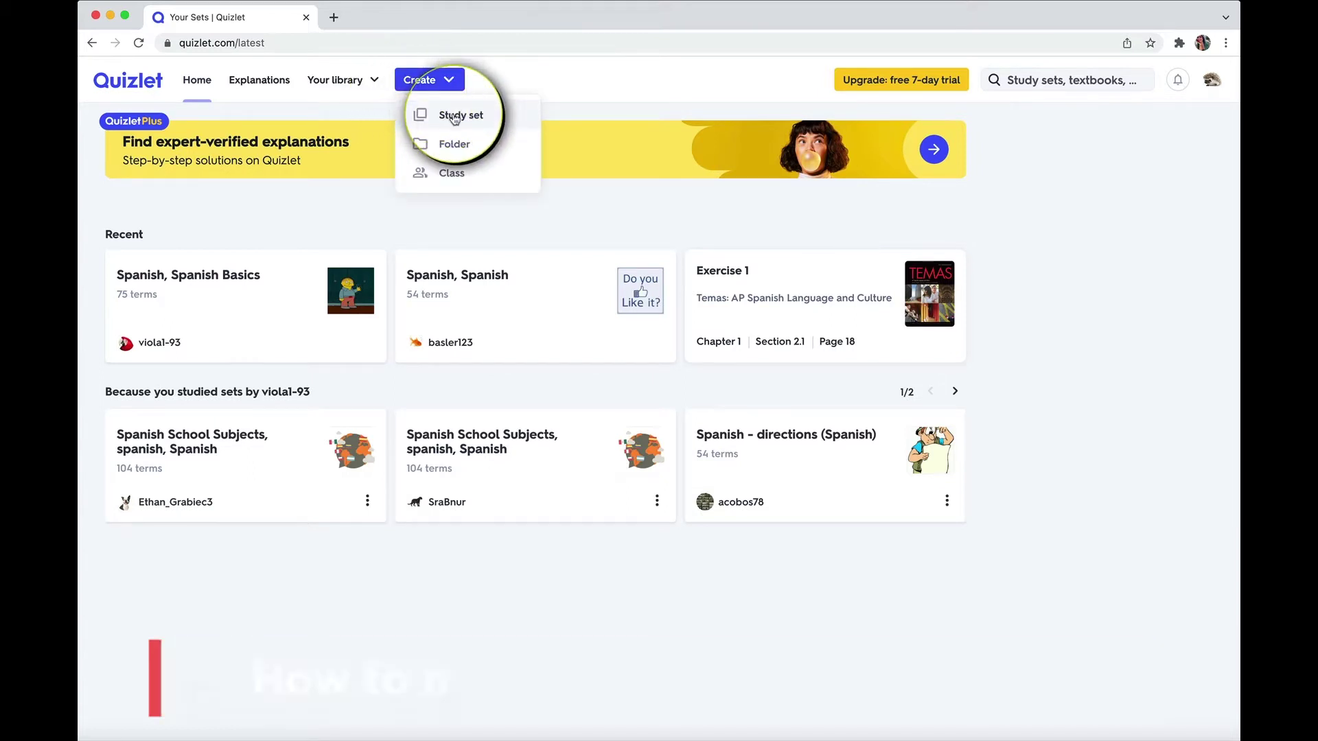
click(509, 127)
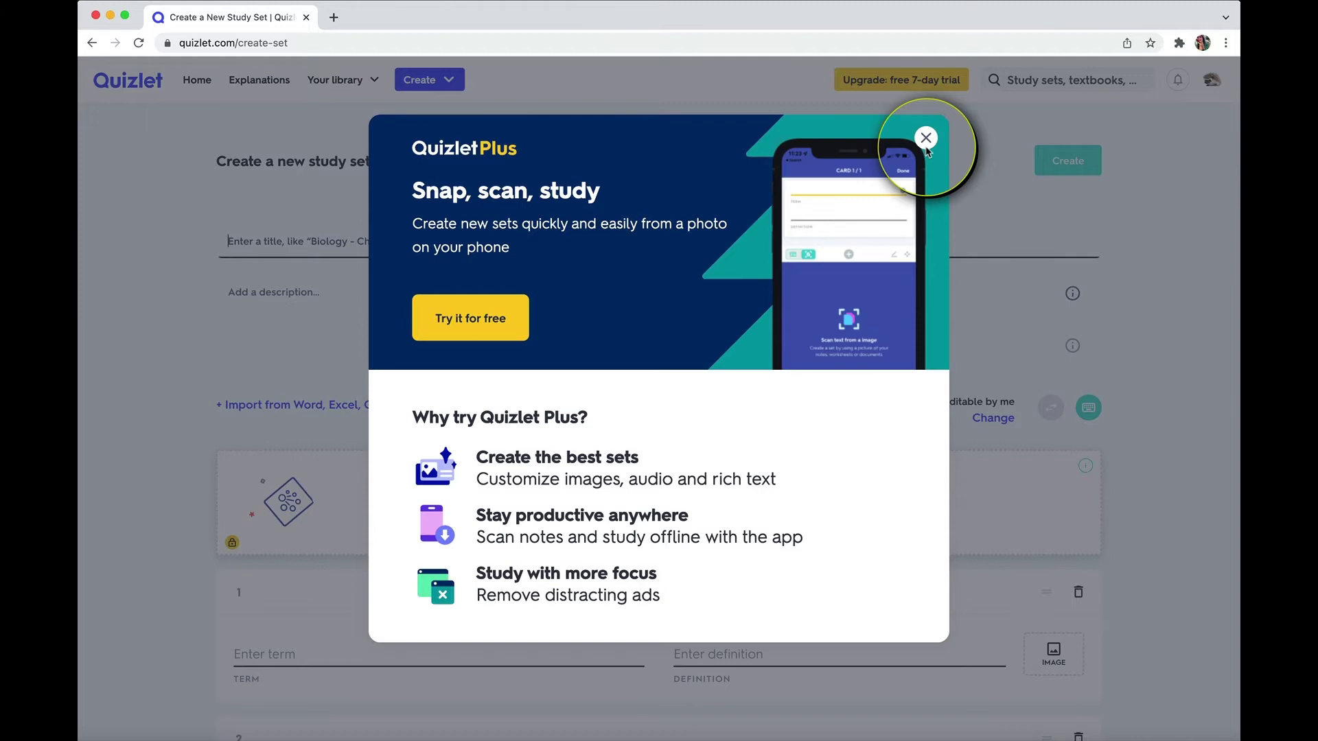
click(925, 139)
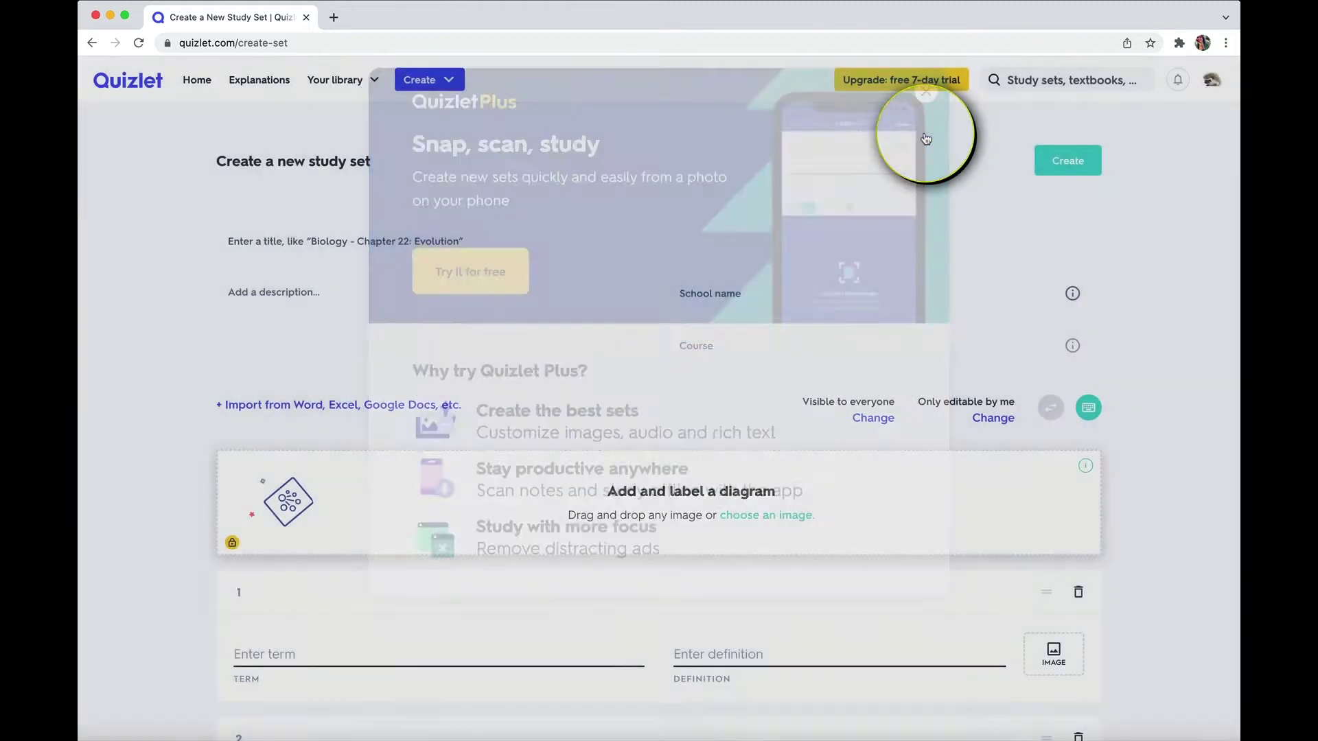
- Title the new set 'La Comida - Food'
scroll(811, 226, down, 1)
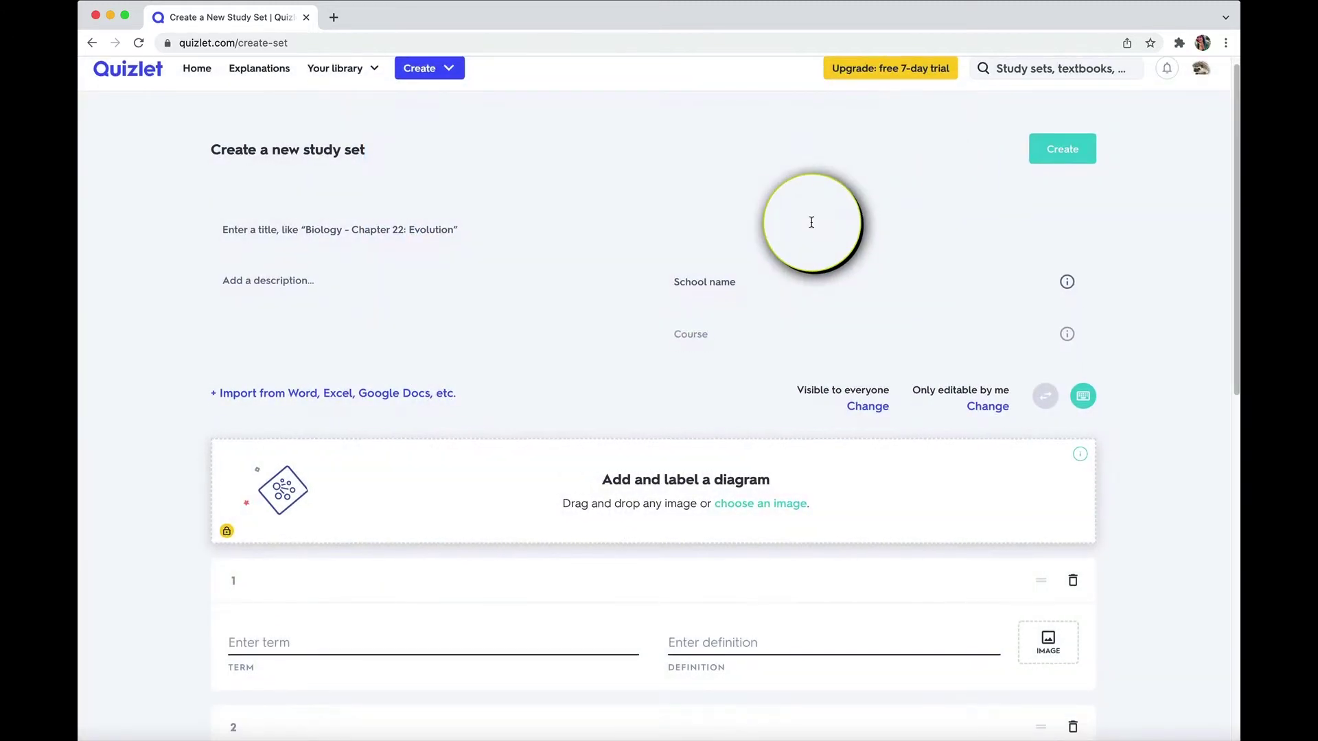
click(345, 221)
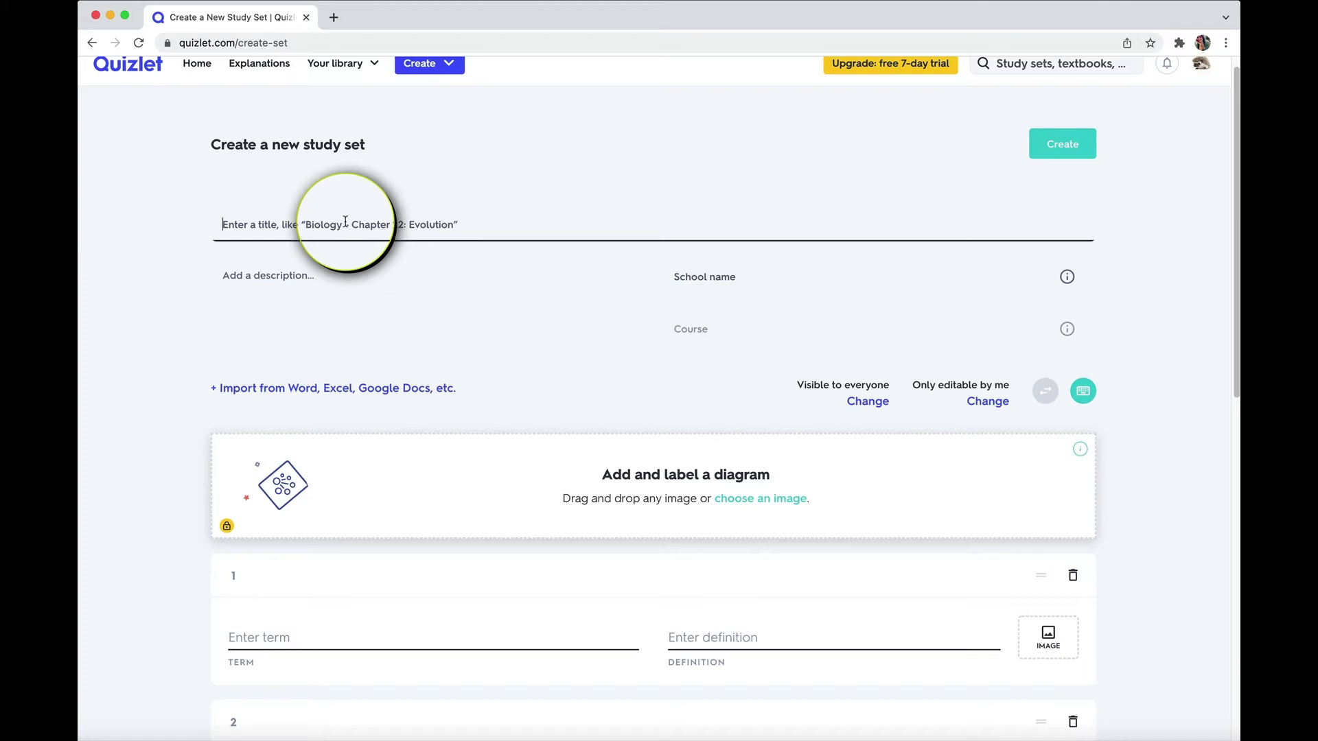
text(La Comi)
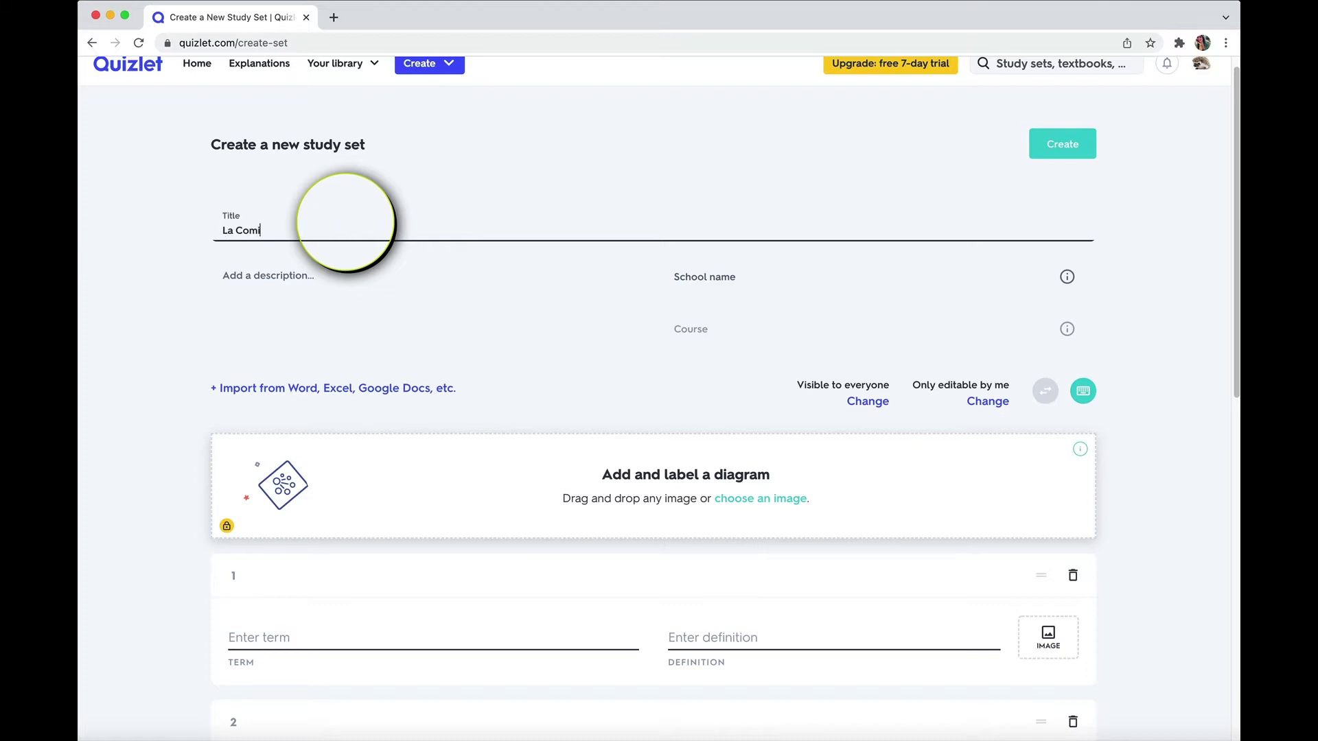
text(da - Food)
key(Tab)
scroll(548, 351, down, 3)
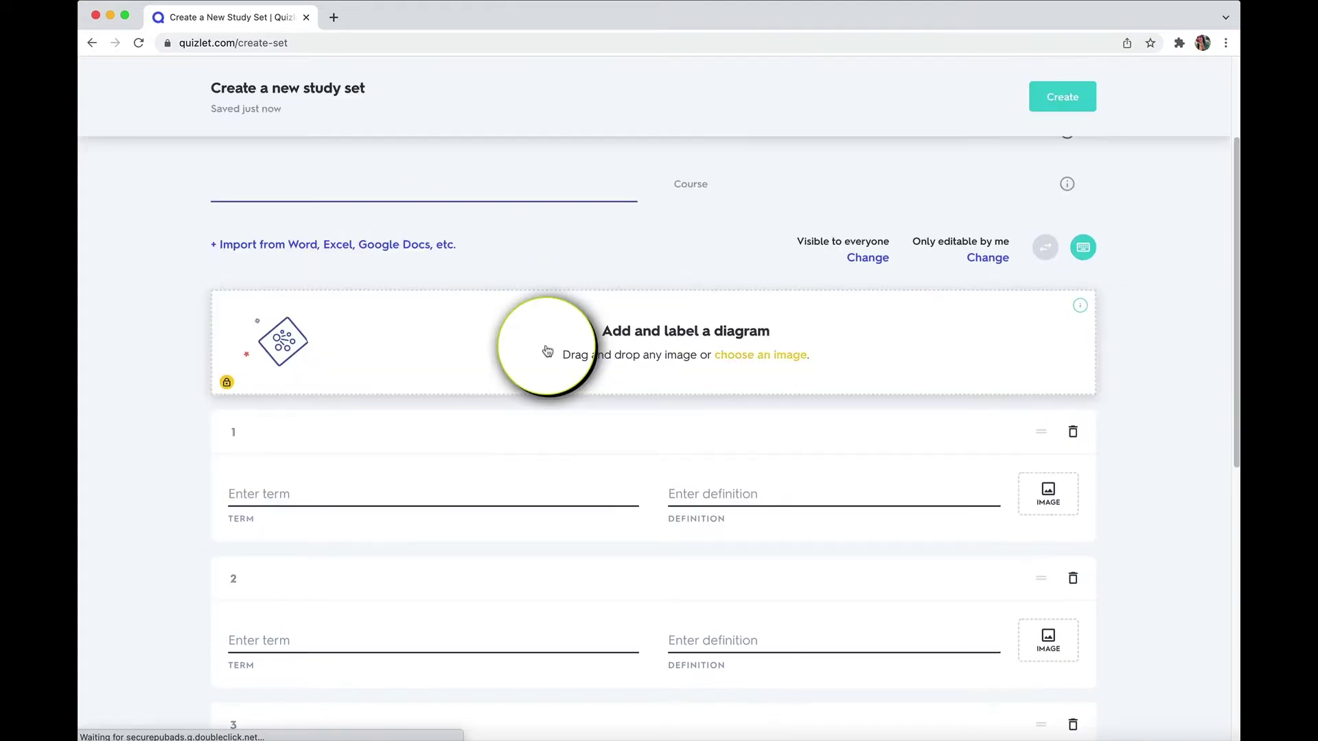
- Enter 'candy' as the first card's term from the suggestions
click(525, 491)
scroll(525, 491, down, 1)
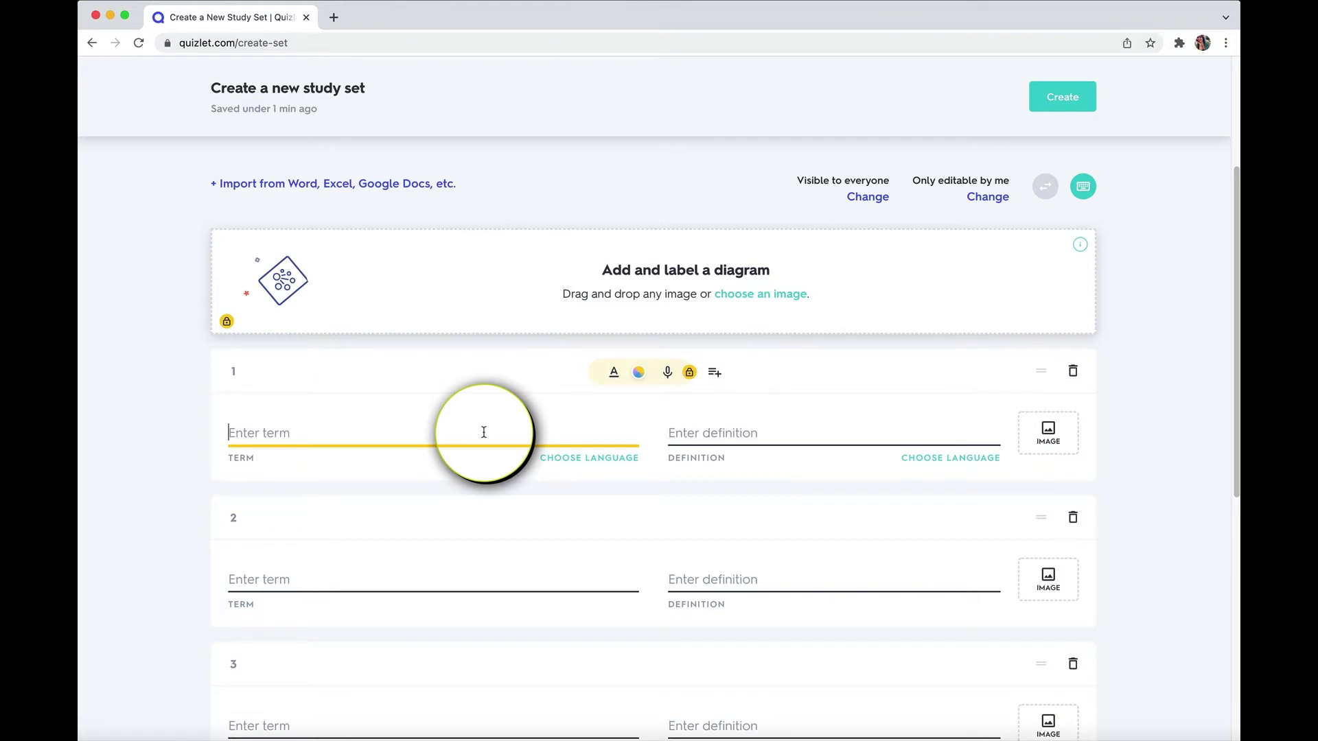
text(candy)
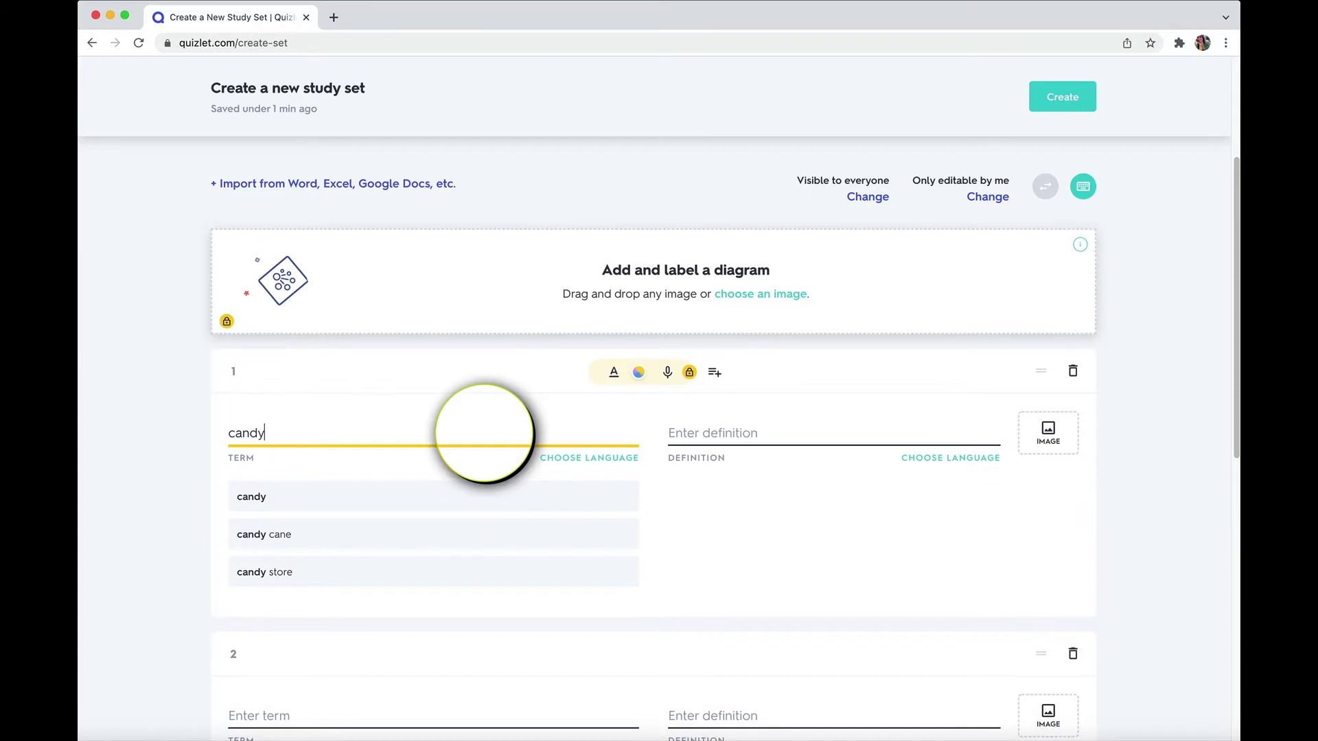
click(460, 496)
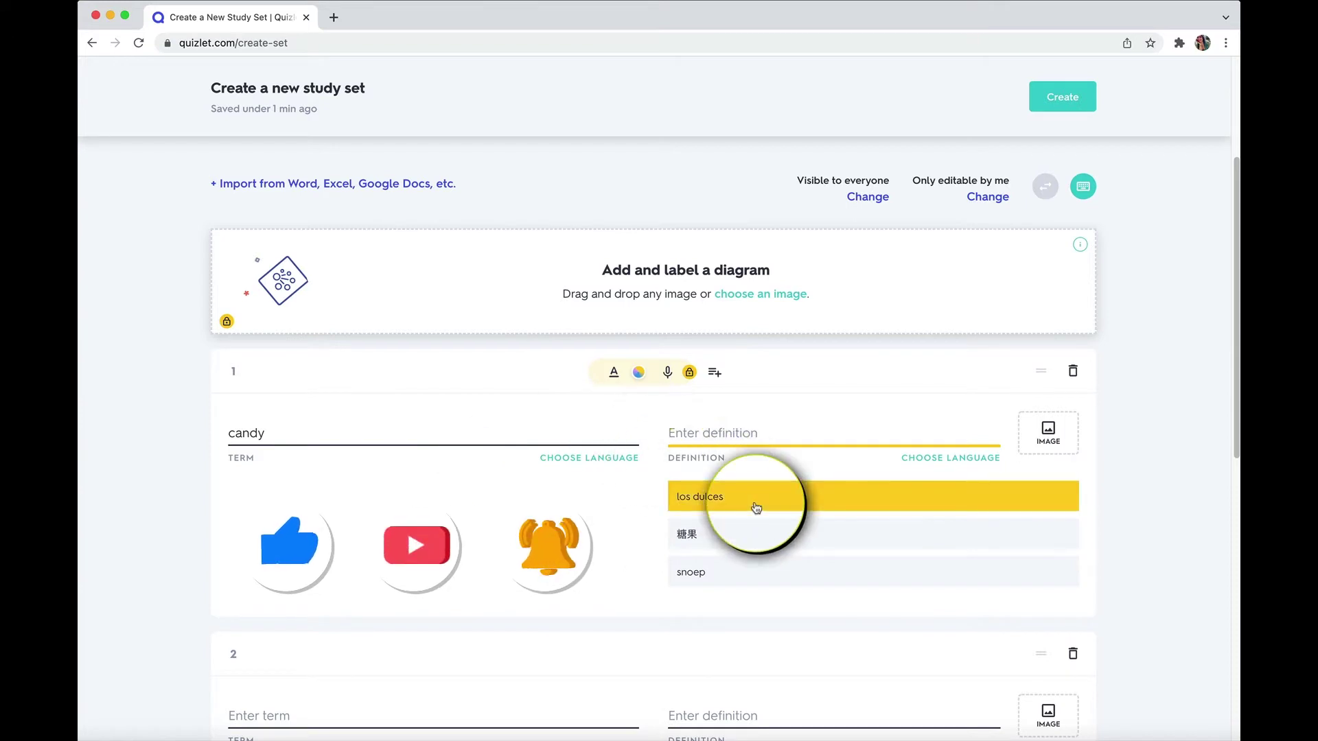
- Give the first card the definition 'los dulces' and set the definition language to Spanish
click(930, 459)
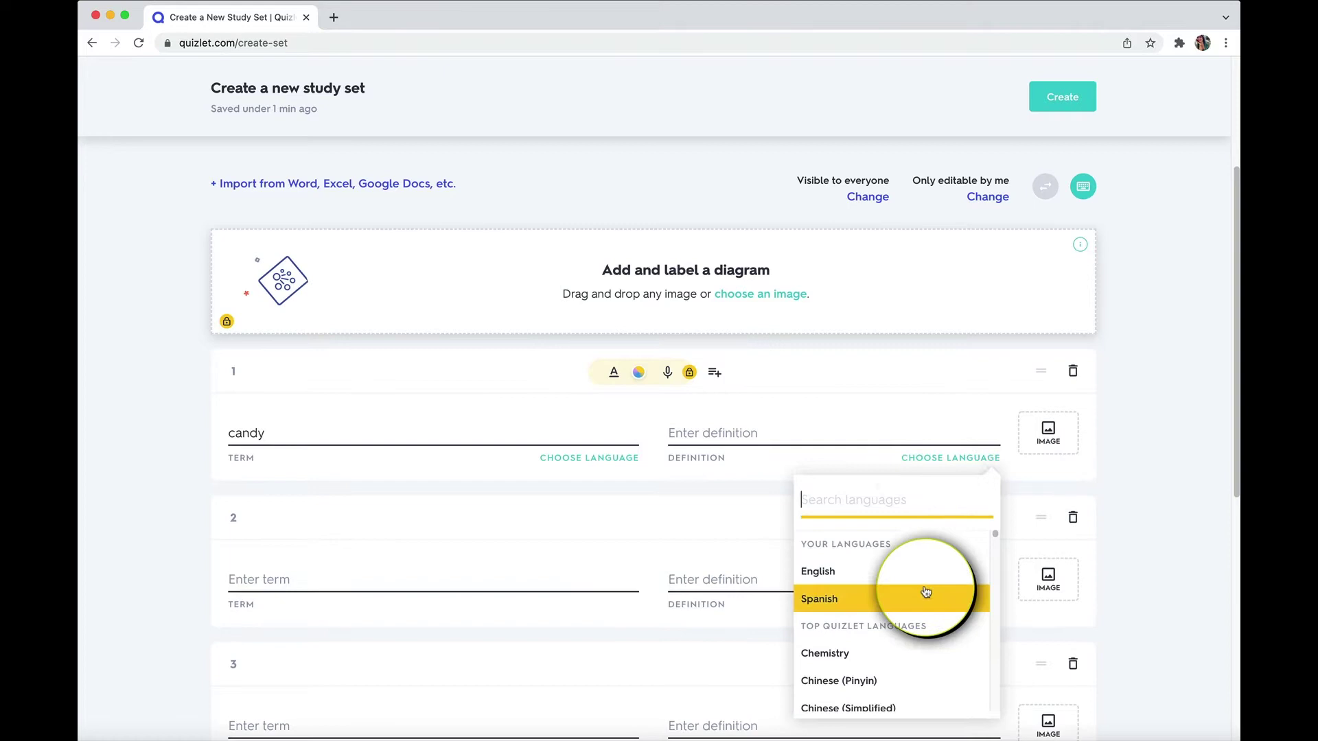
scroll(925, 591, down, 10)
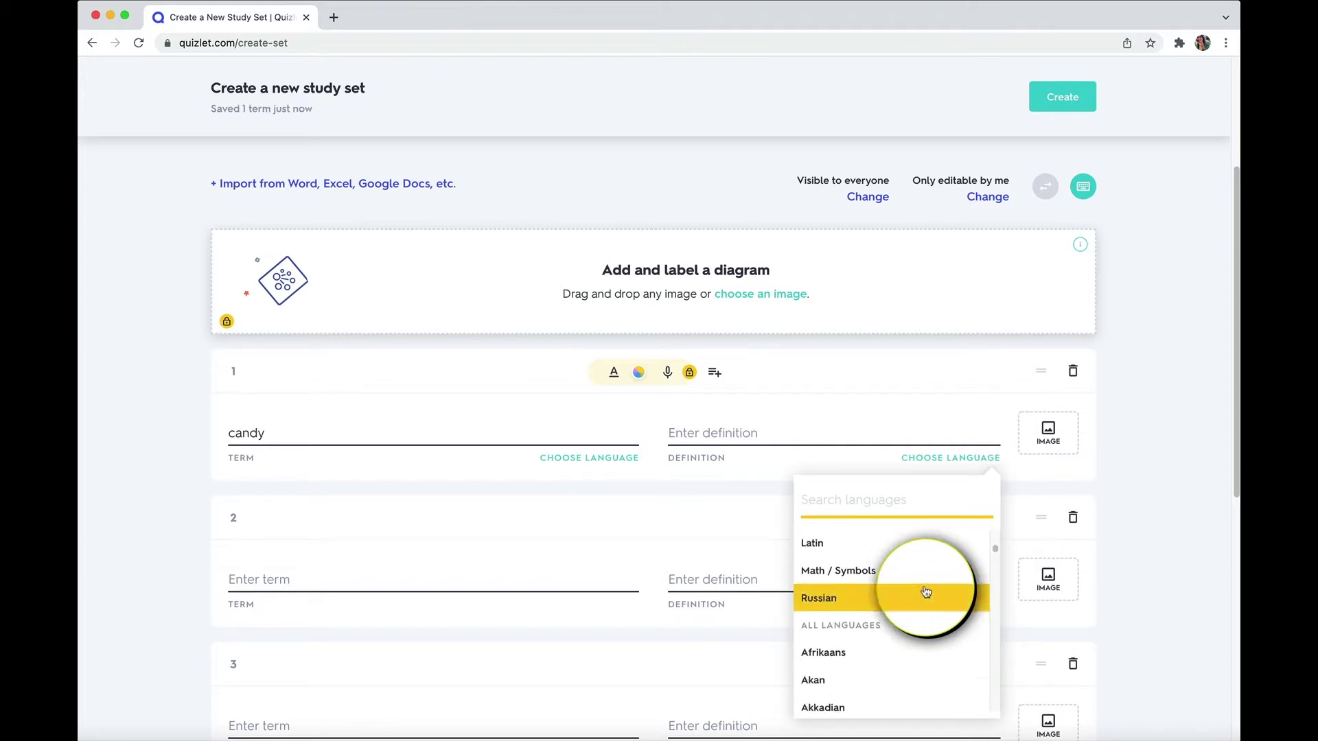
scroll(926, 592, down, 10)
scroll(926, 592, up, 20)
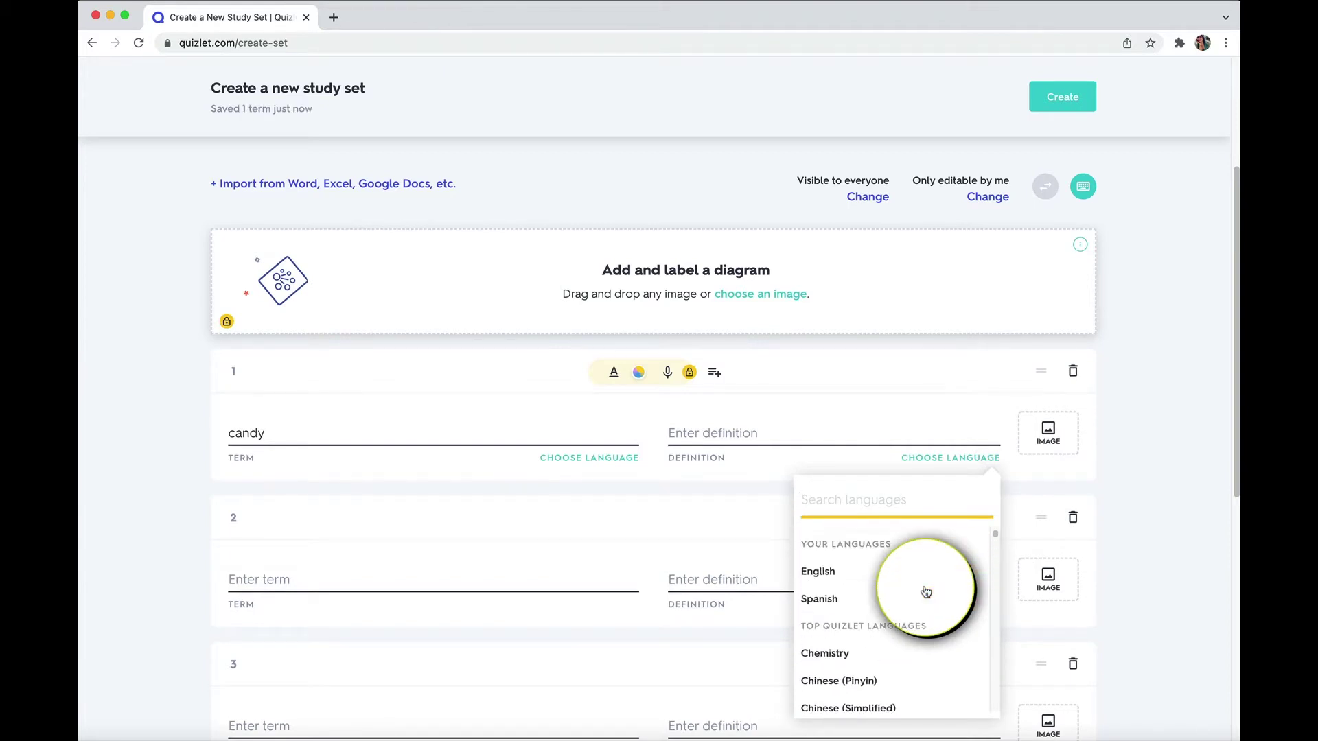
click(766, 431)
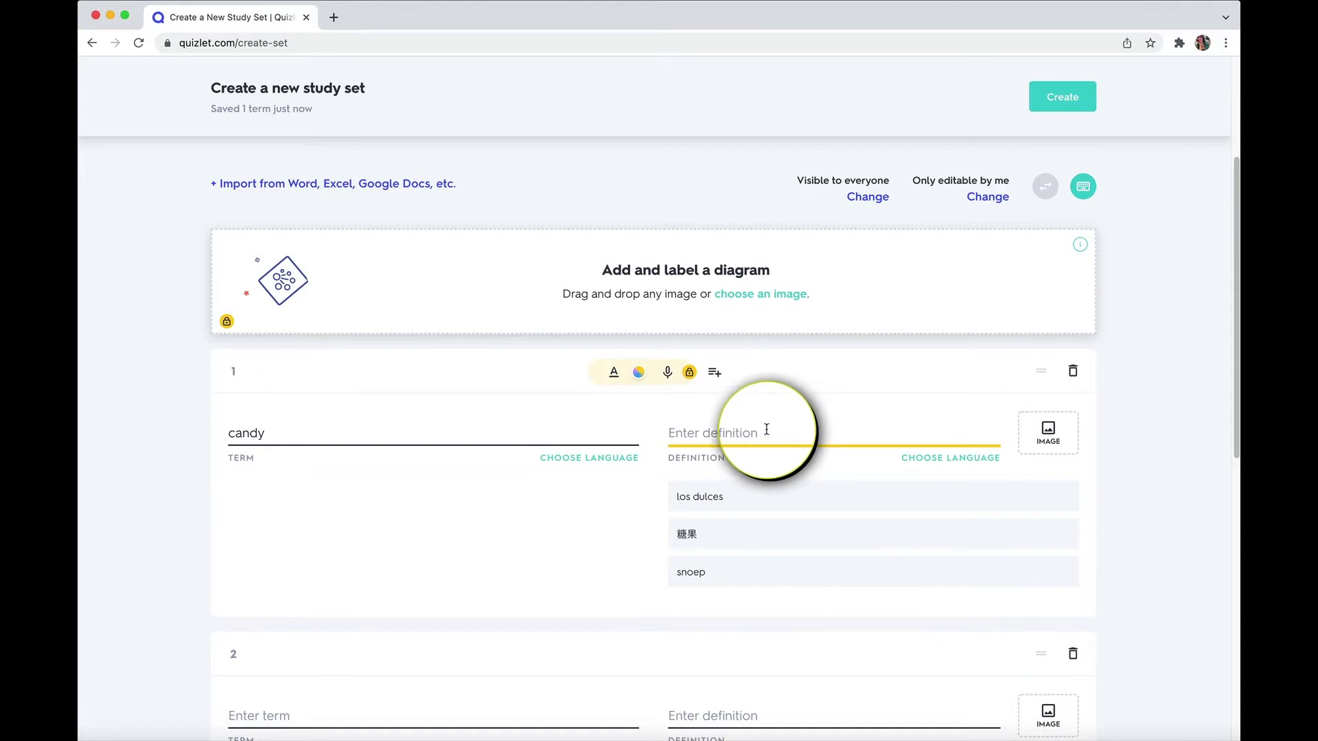
click(779, 498)
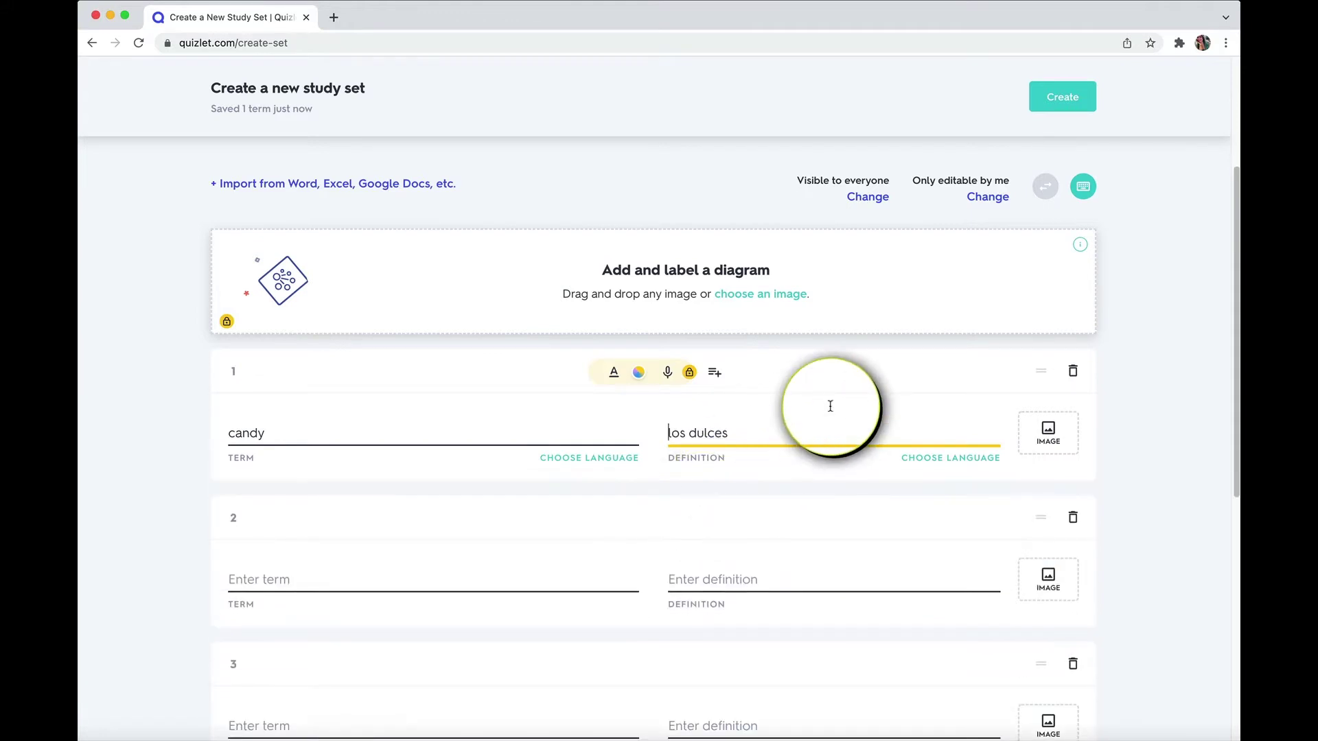
click(954, 458)
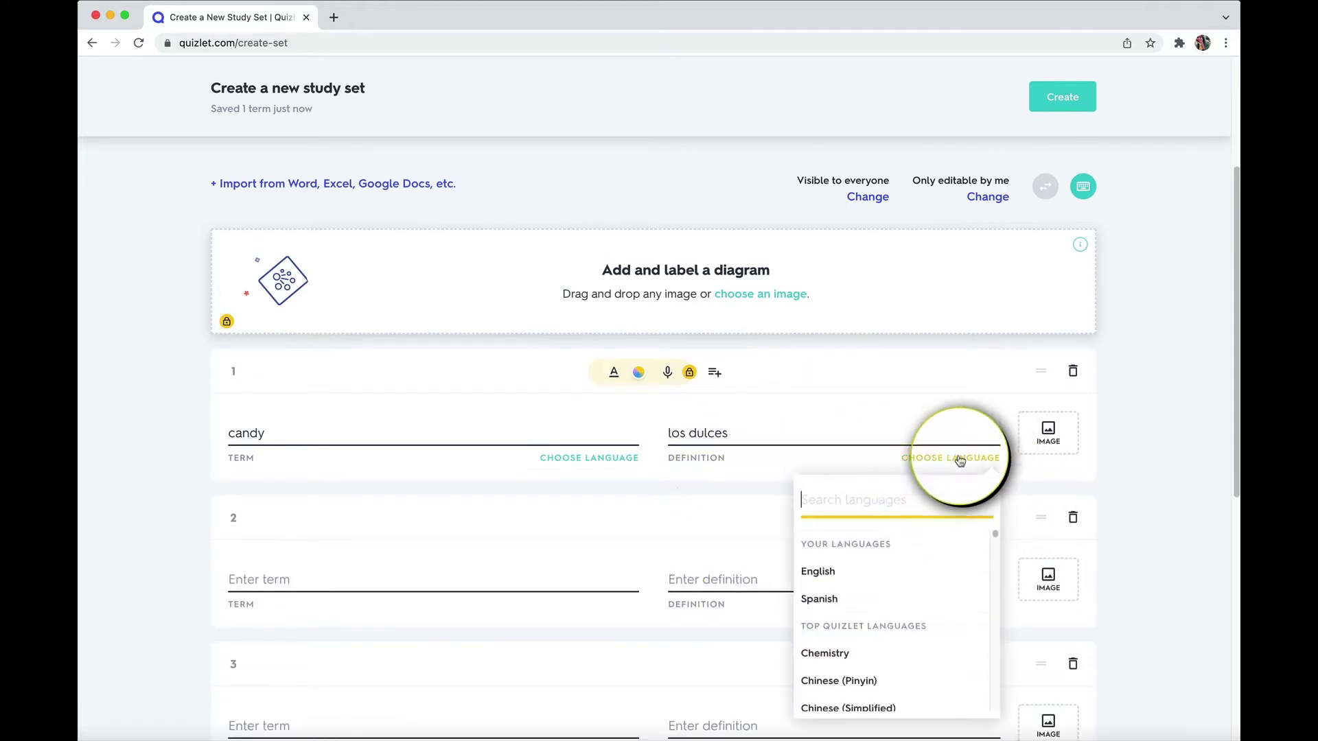
click(819, 598)
scroll(863, 394, down, 2)
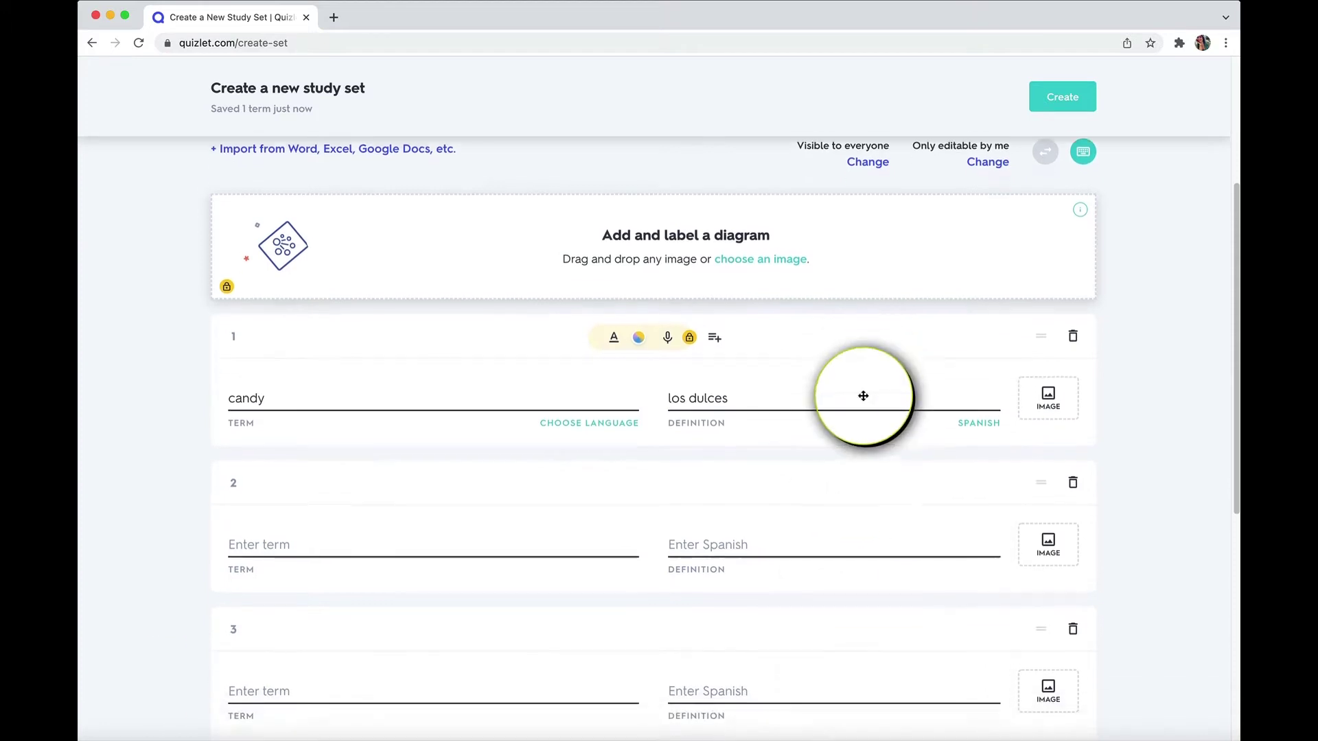
scroll(863, 395, down, 3)
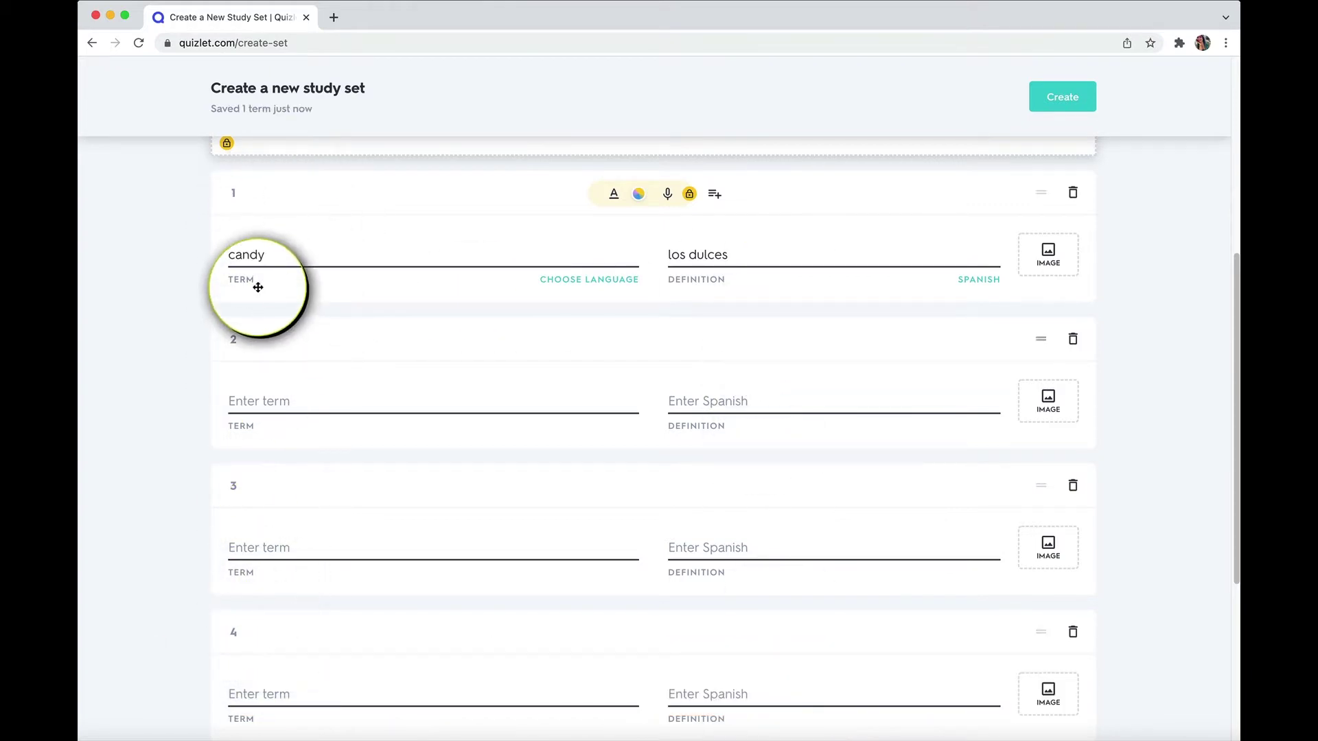
- Fill cards 2 and 3 with ice cream – el helado and orange – la naranja
click(304, 405)
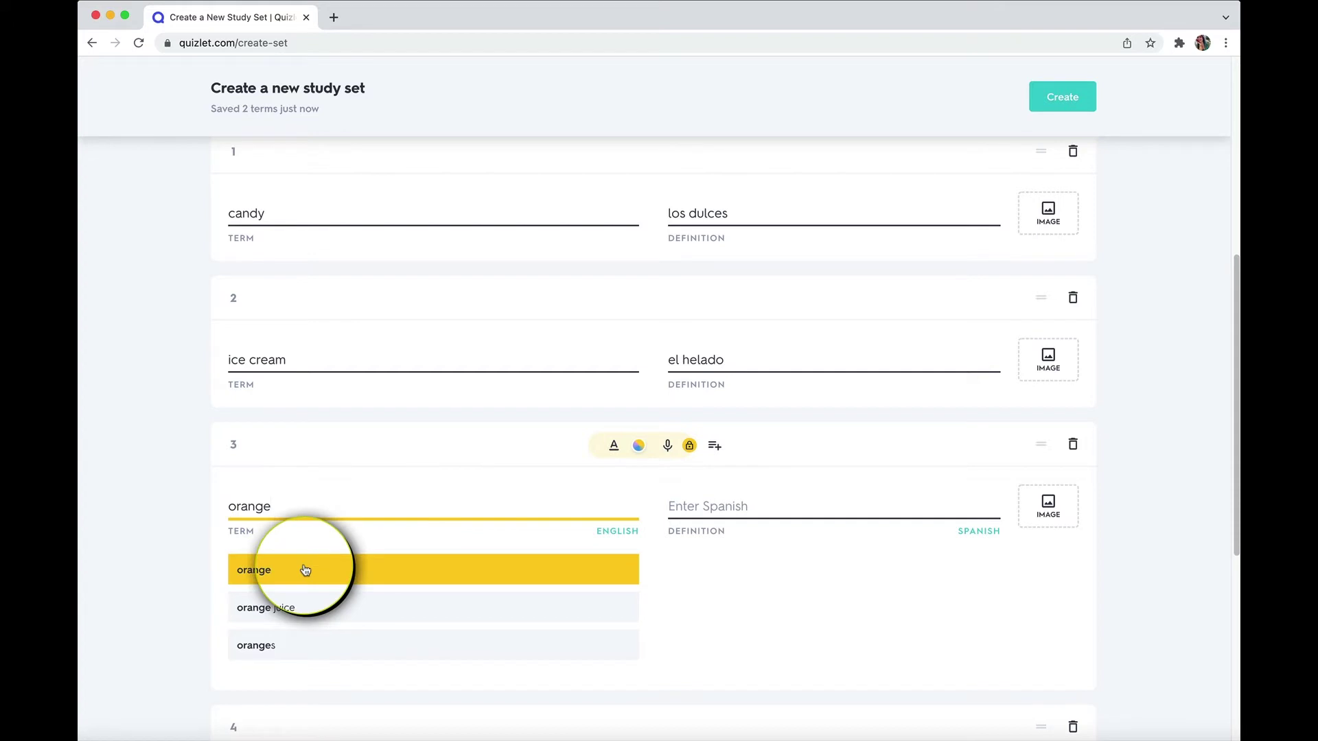
click(306, 571)
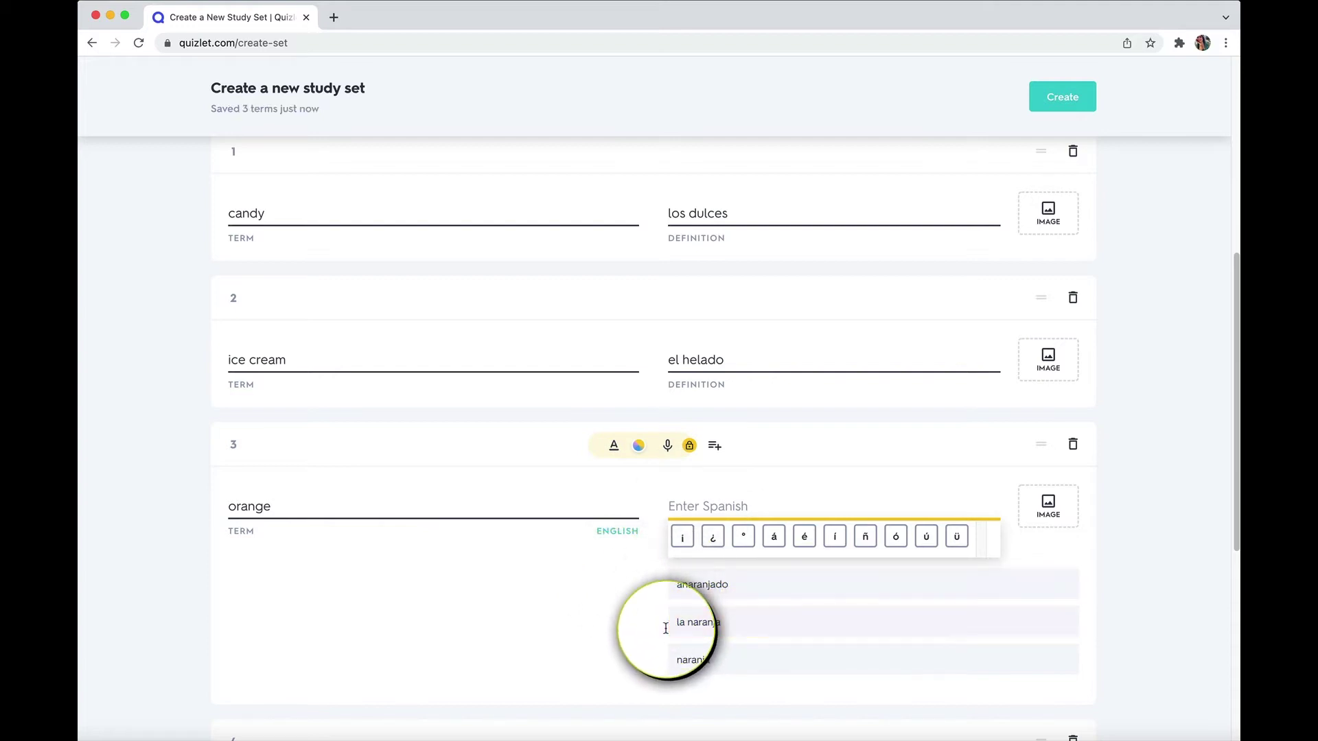
click(750, 628)
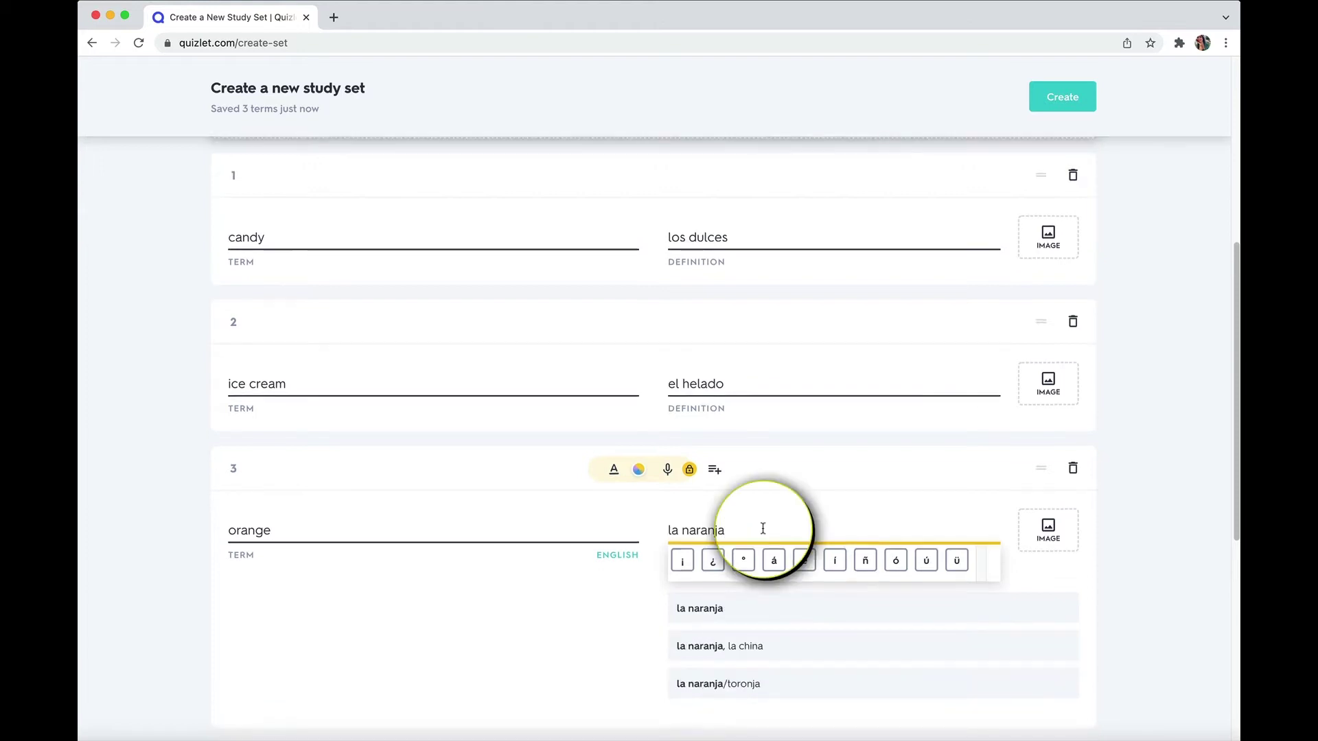
mouse_move(711, 561)
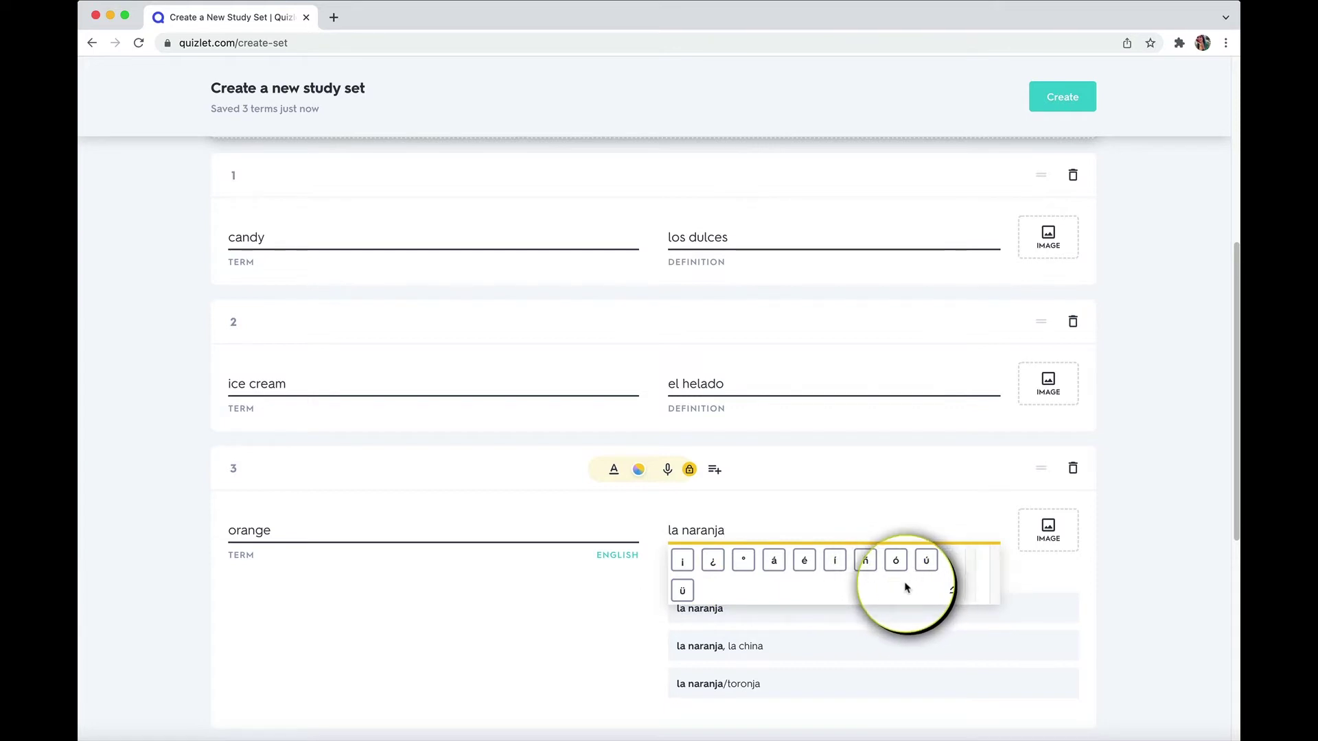
click(1146, 343)
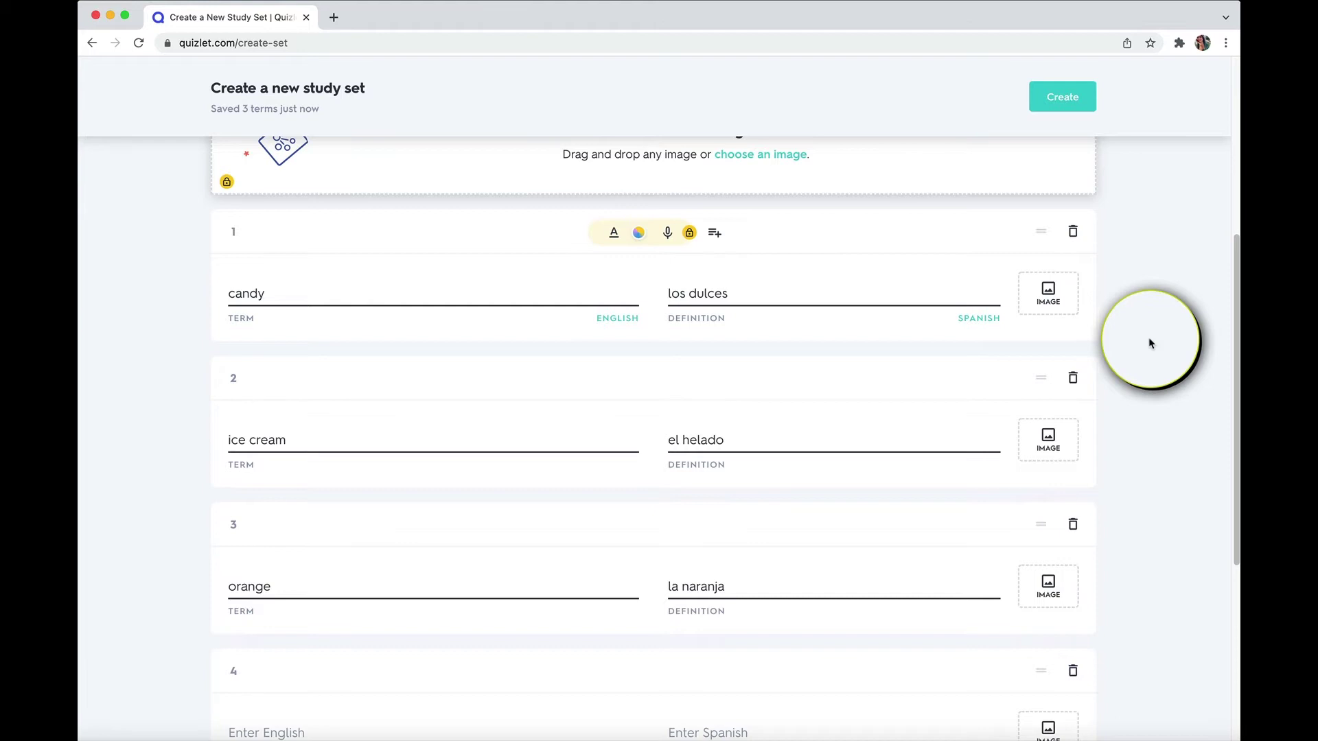
- Attach a colourful candy picture to card 1 and an ice cream cone picture to card 2
click(1032, 319)
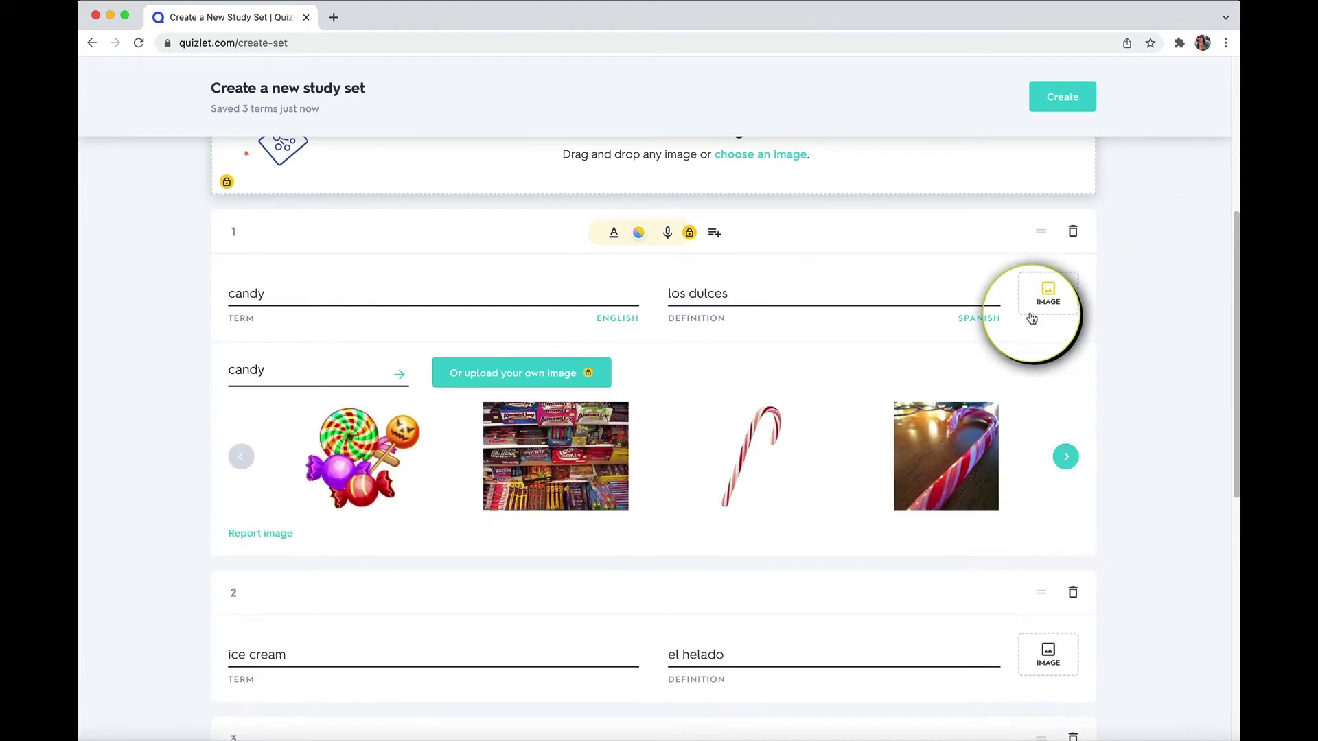
click(369, 472)
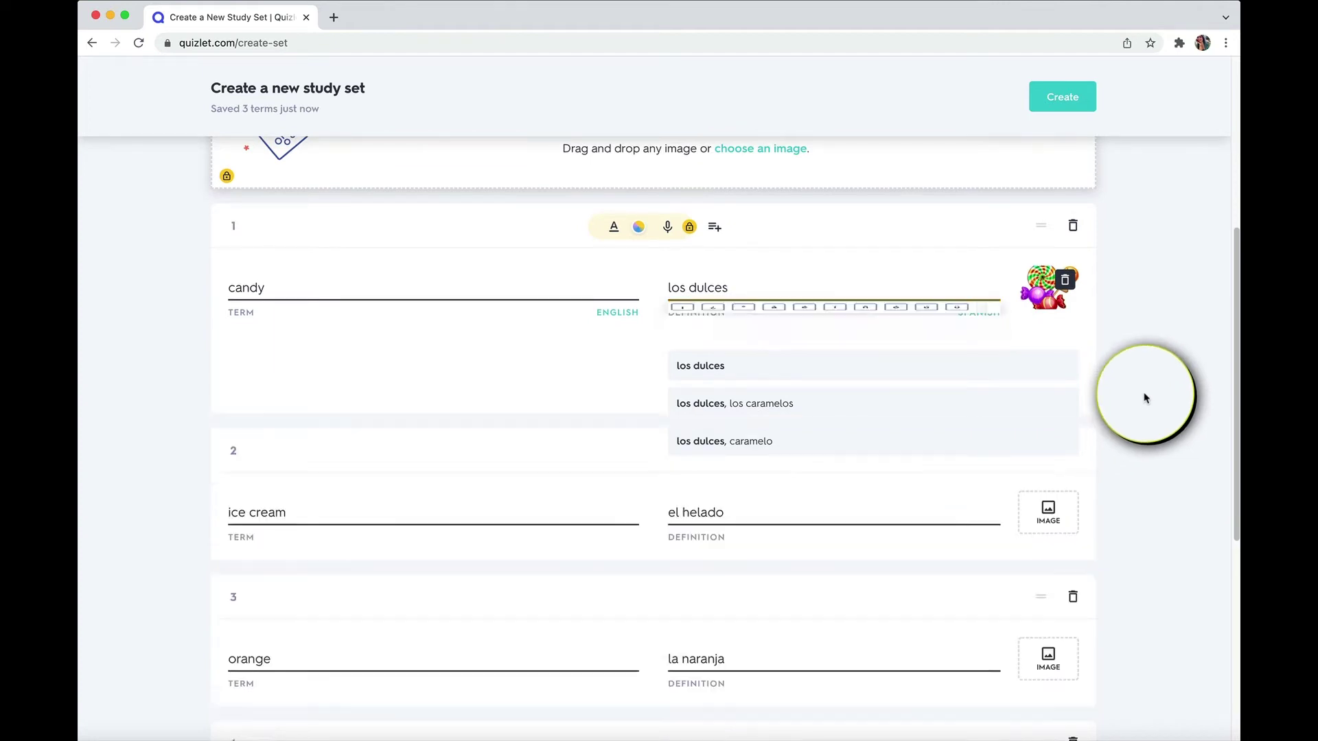
click(1144, 398)
scroll(1144, 398, down, 2)
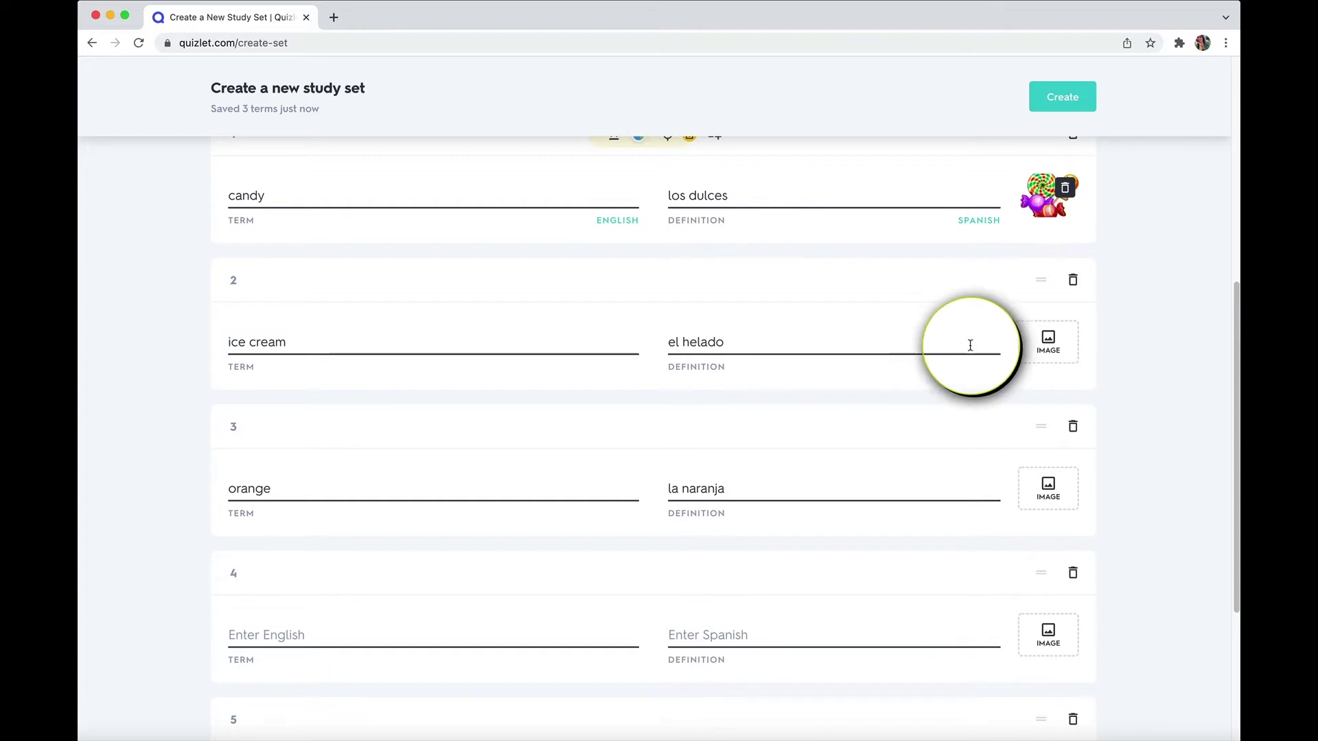
click(1044, 344)
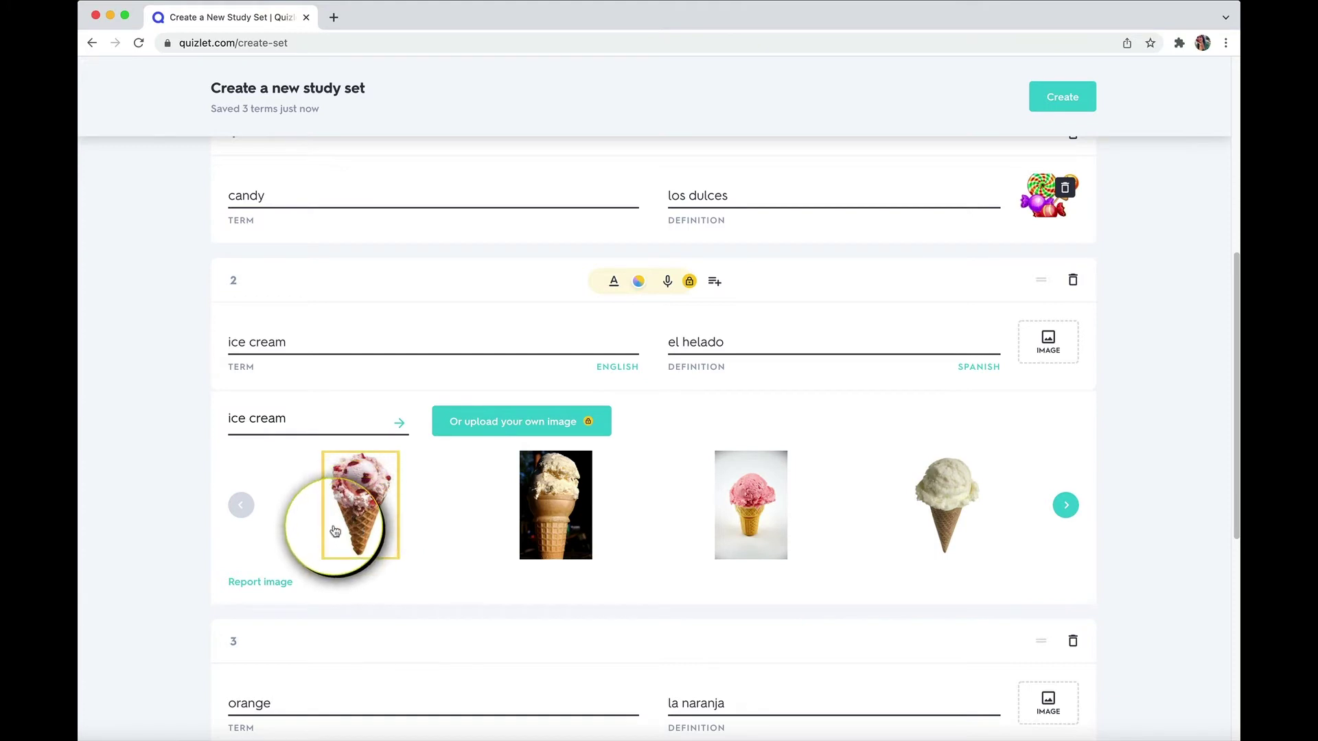
click(333, 532)
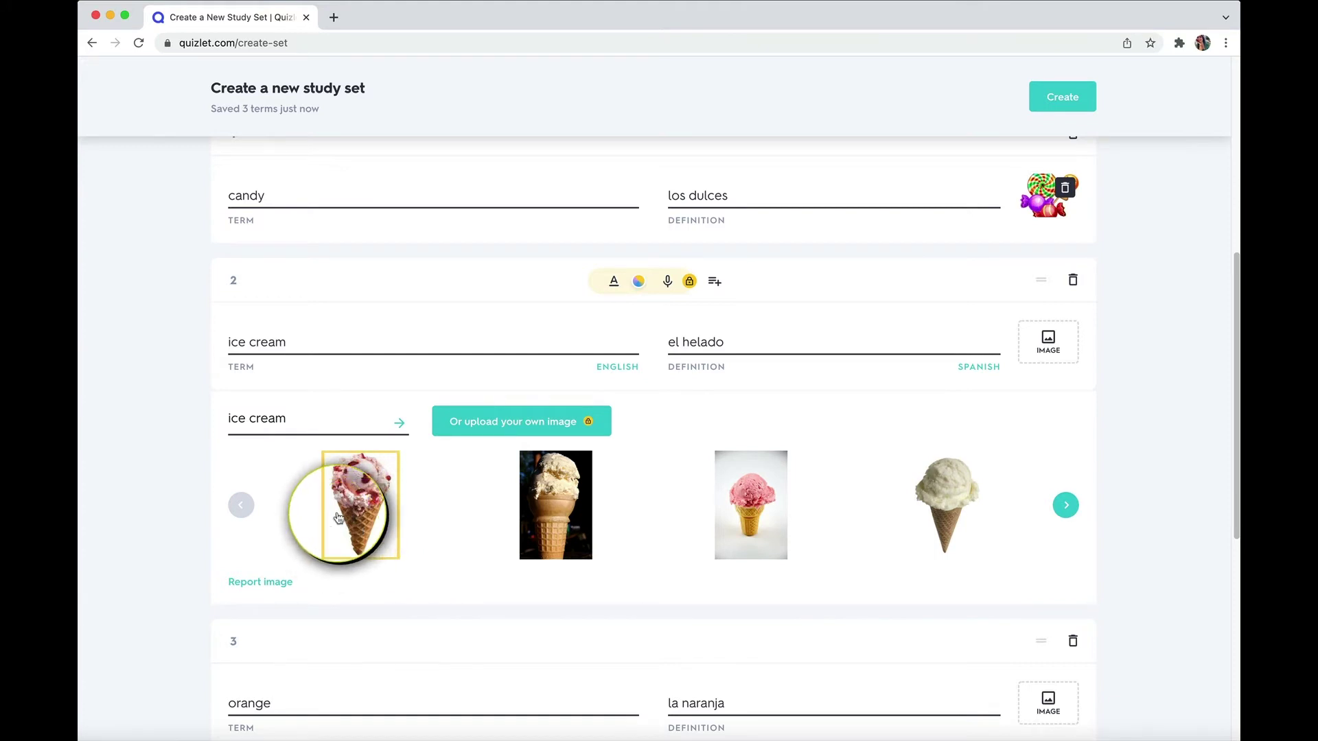
click(1199, 363)
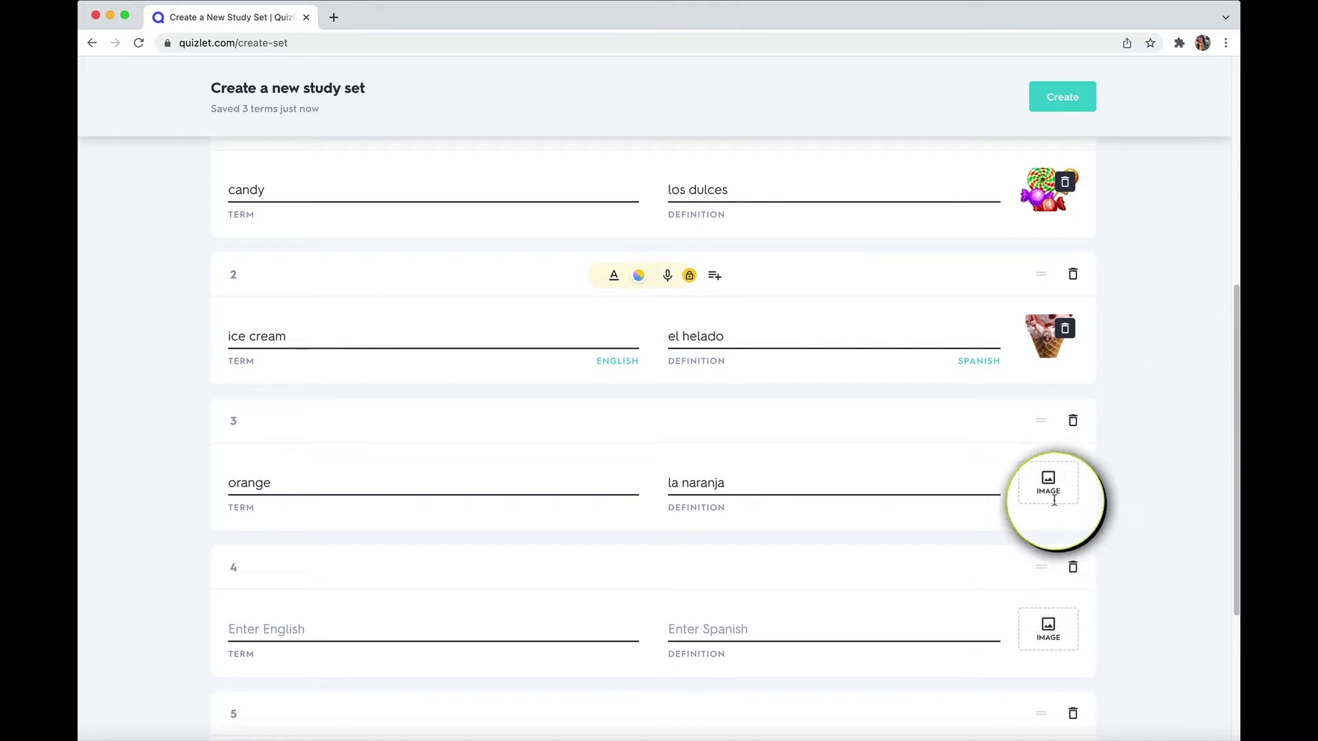
- Give the orange card an orange juice picture, replacing the orange slice first chosen
click(1048, 482)
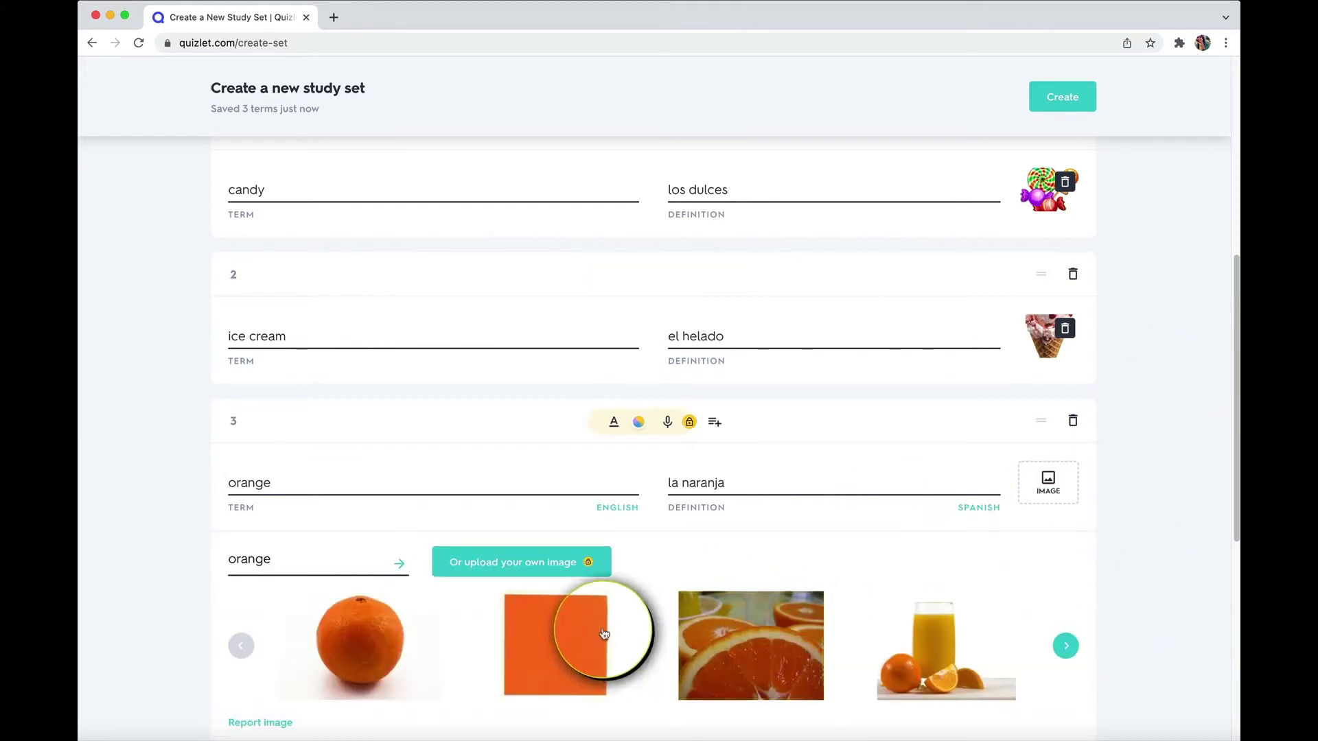
click(751, 628)
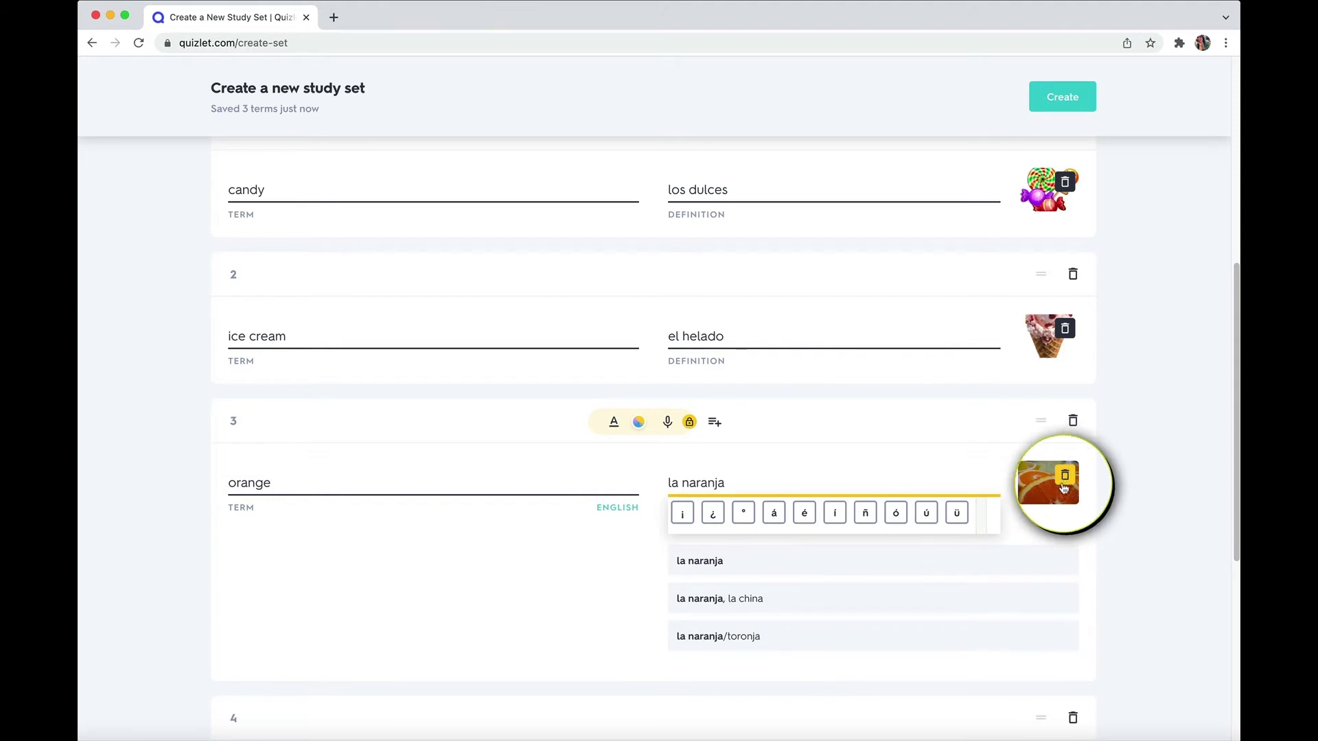
click(1064, 481)
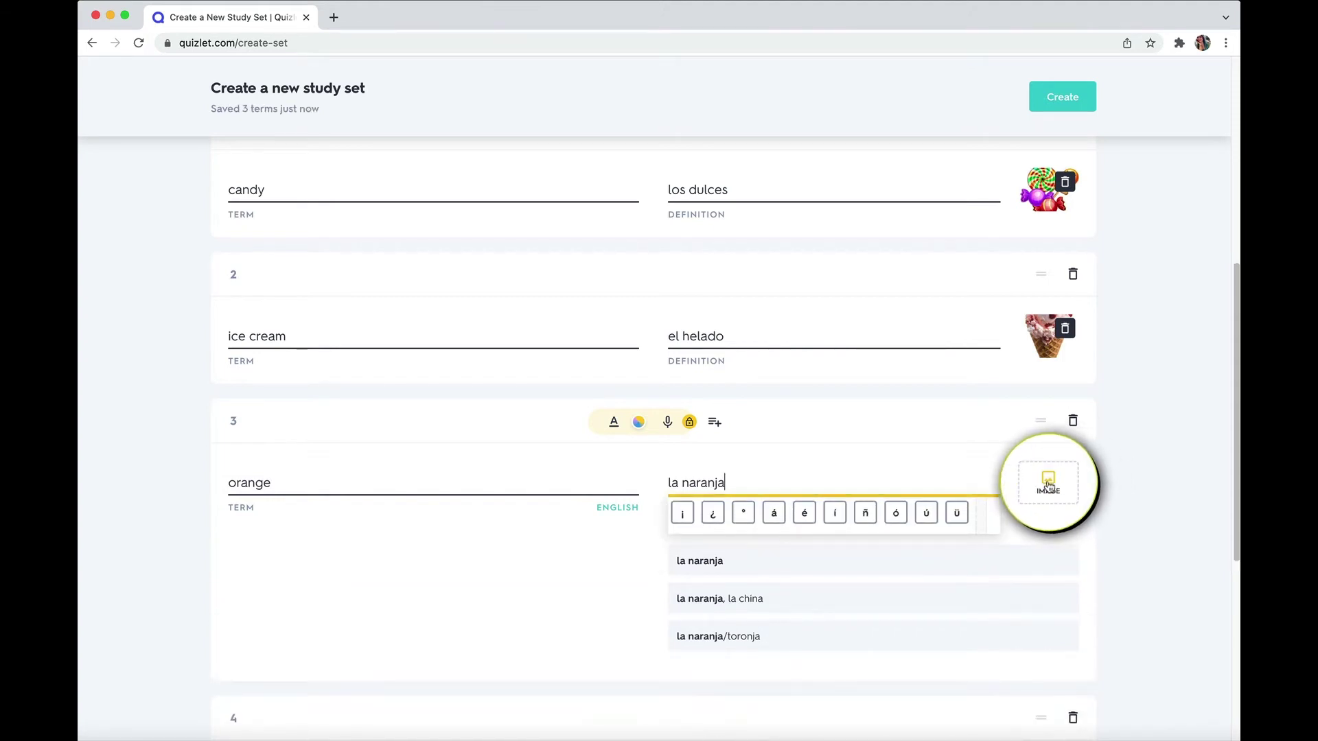
click(1064, 486)
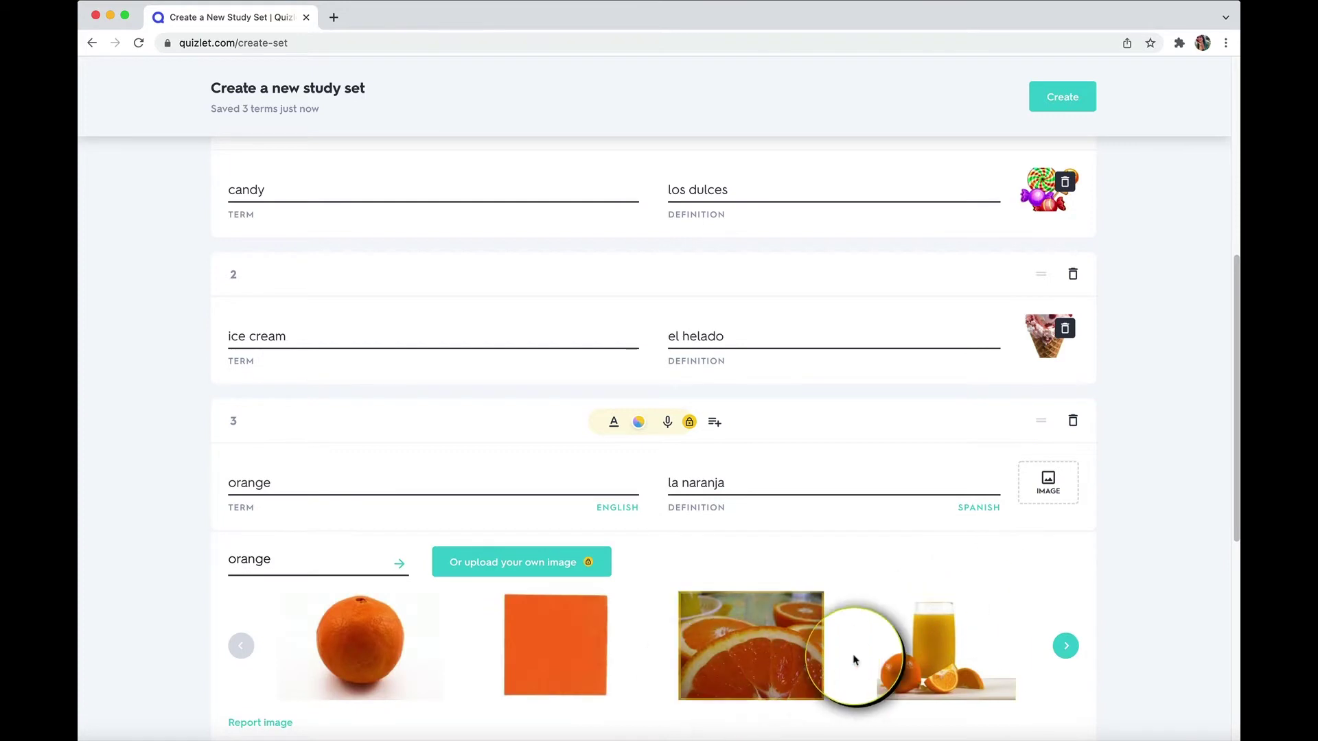
click(913, 628)
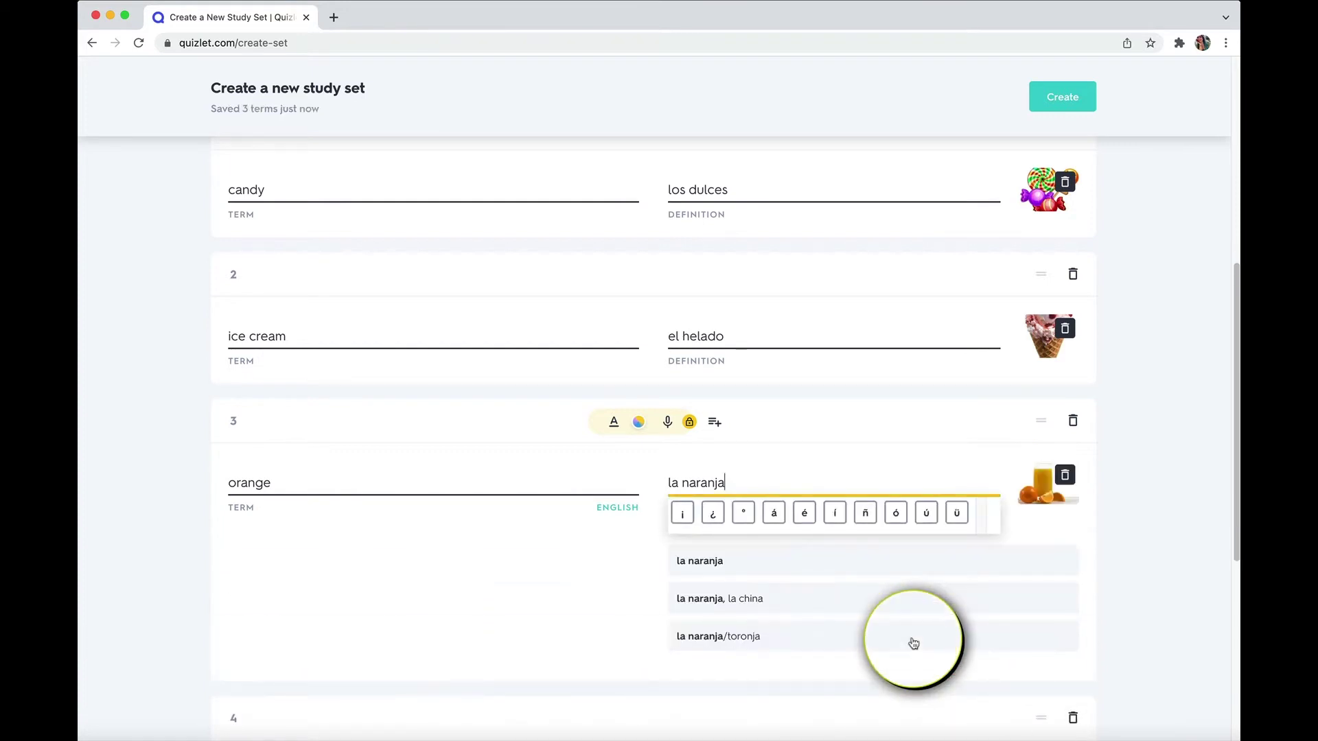
click(1169, 439)
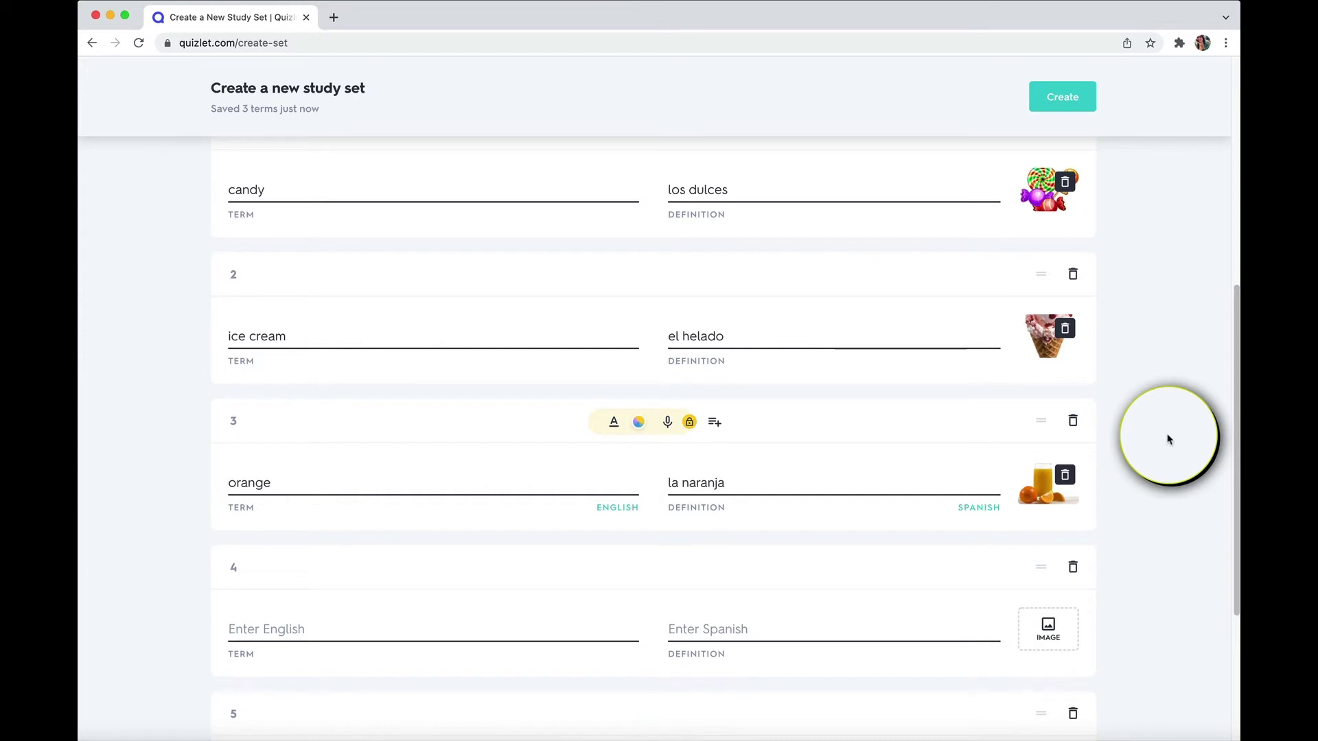
- Change the set's visibility from everyone to Just me and save it
scroll(1160, 522, up, 7)
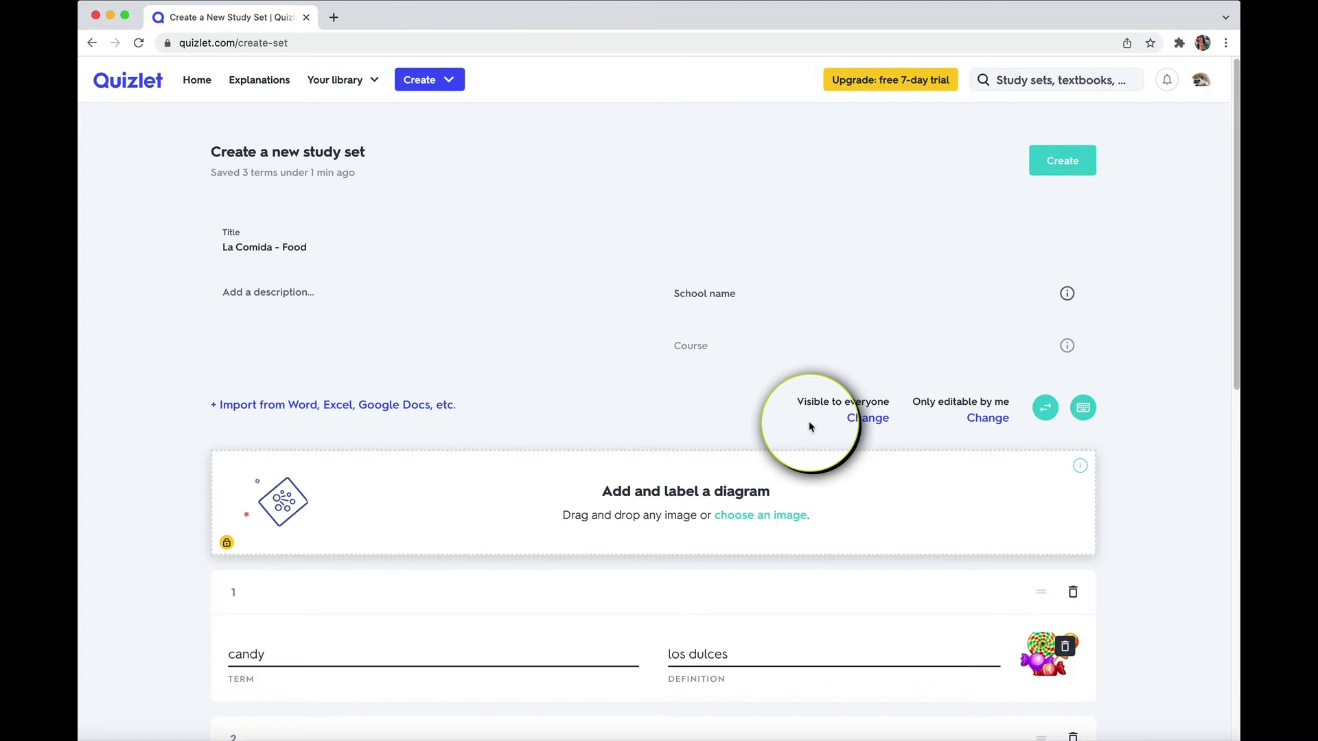
click(871, 416)
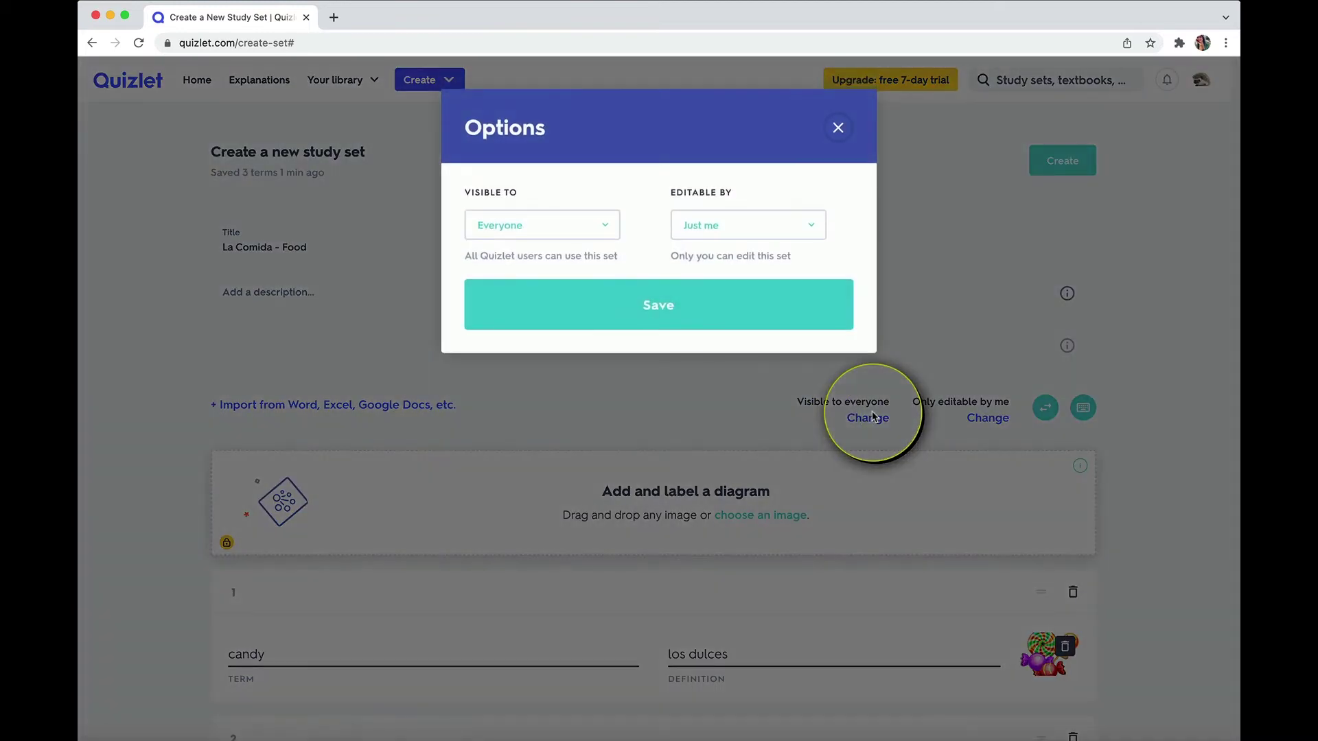
click(542, 225)
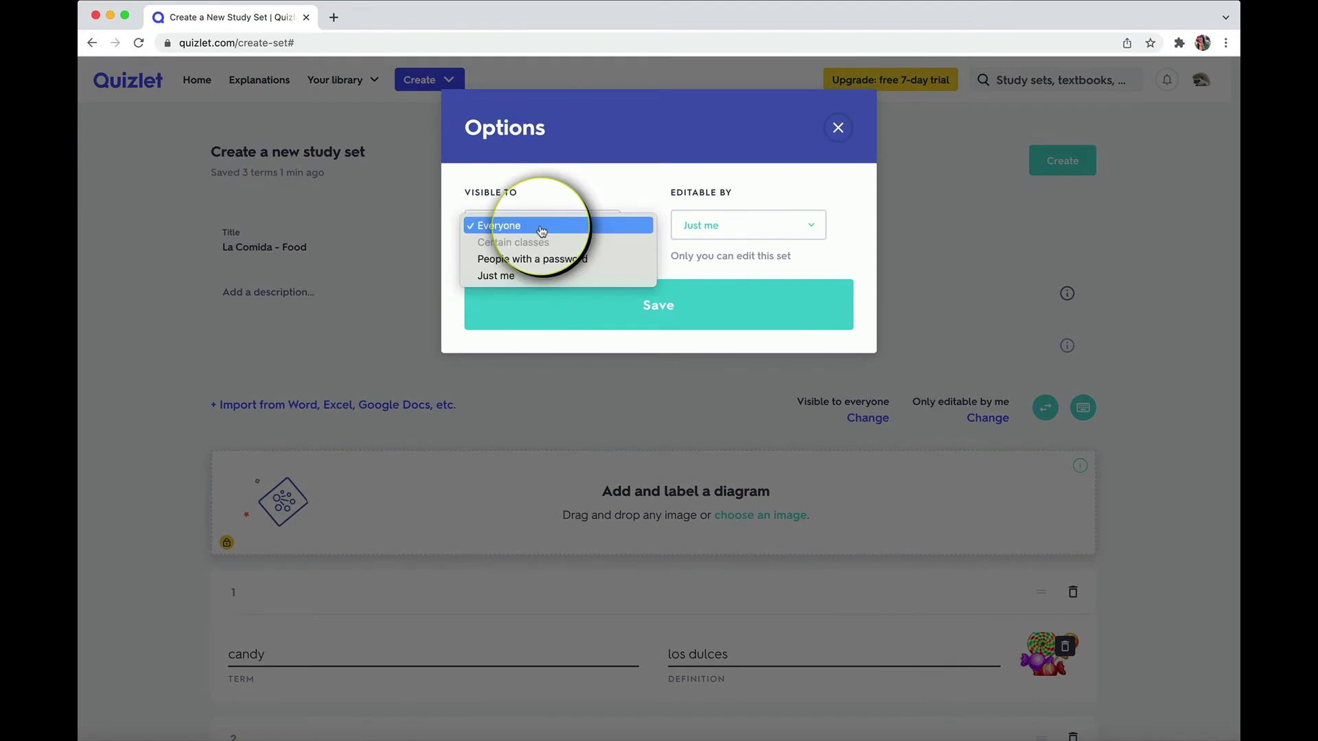
click(534, 276)
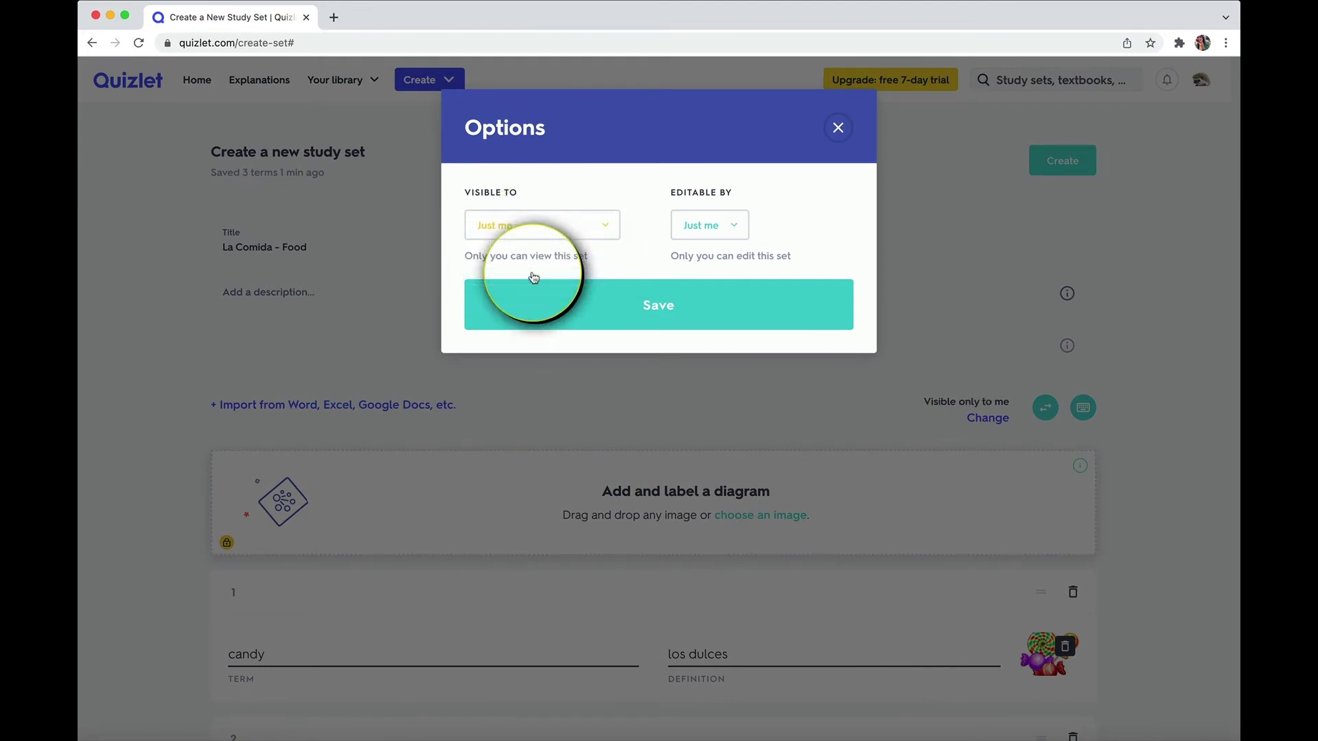
click(556, 293)
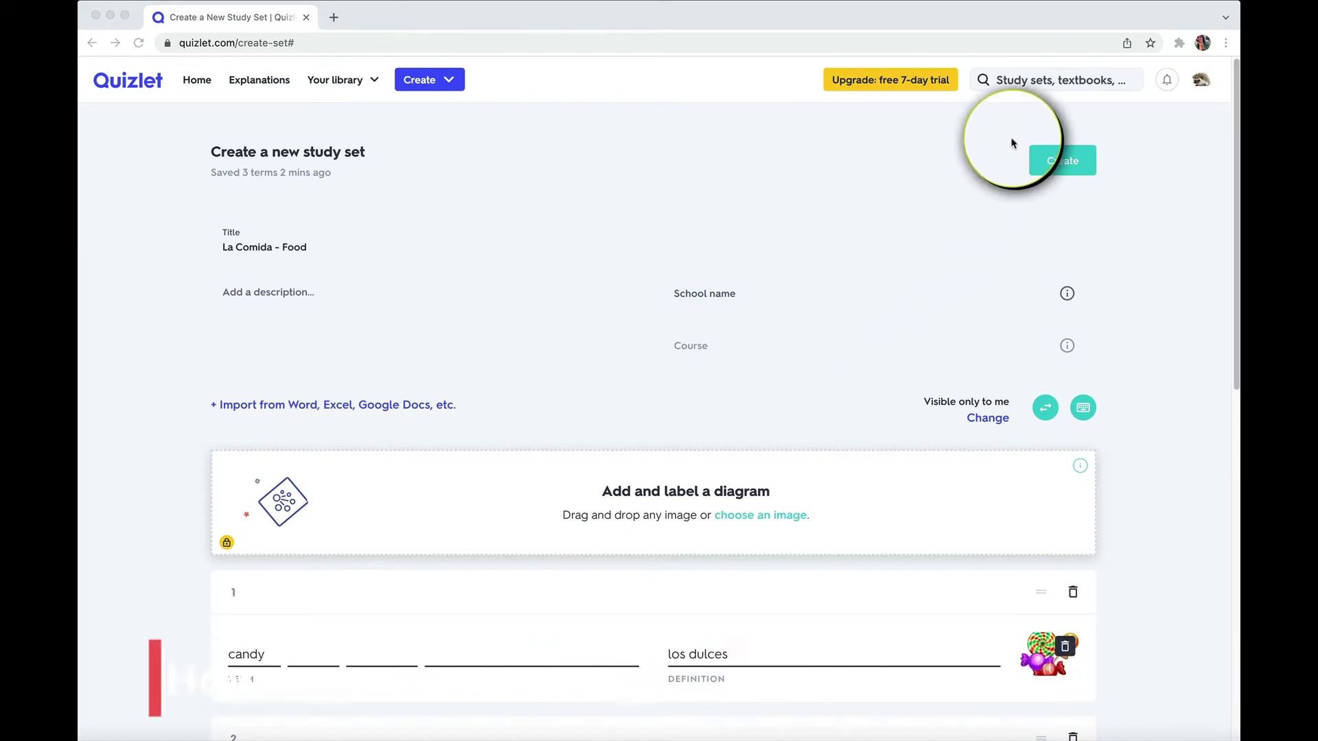
click(1075, 80)
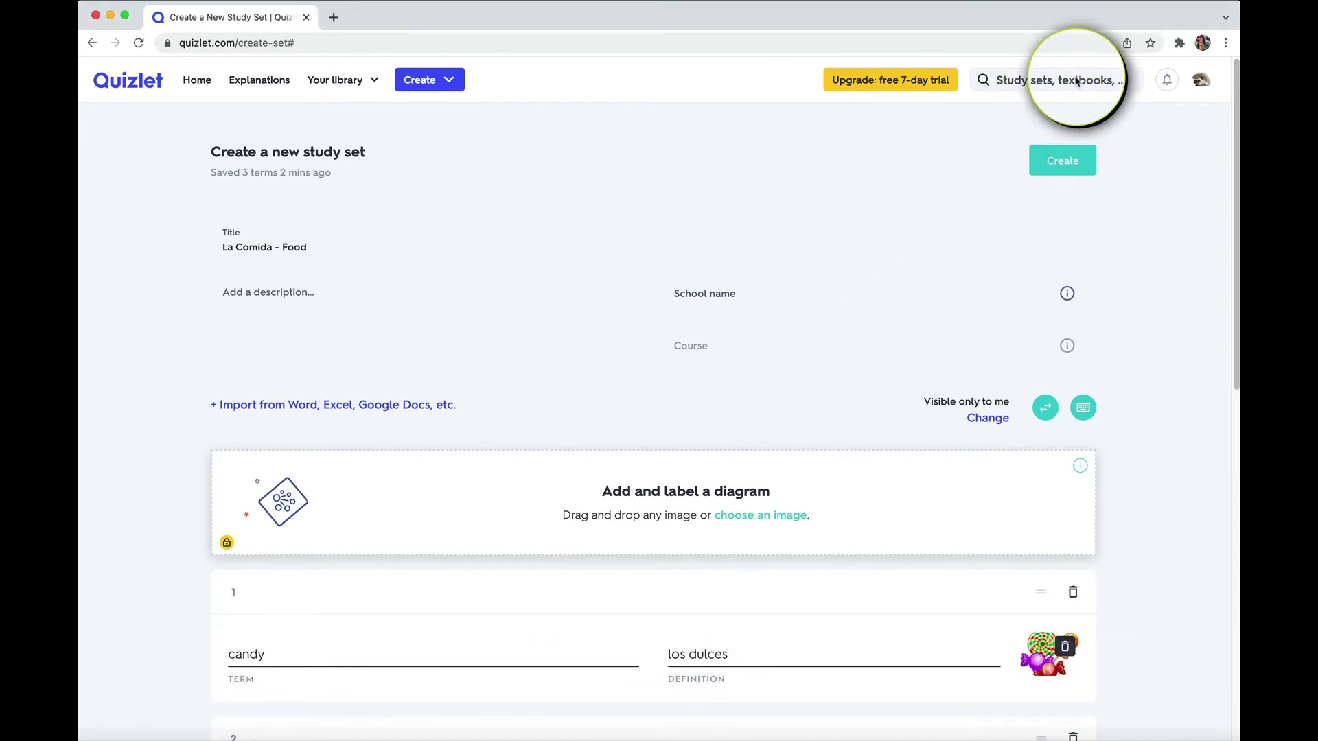
click(1036, 79)
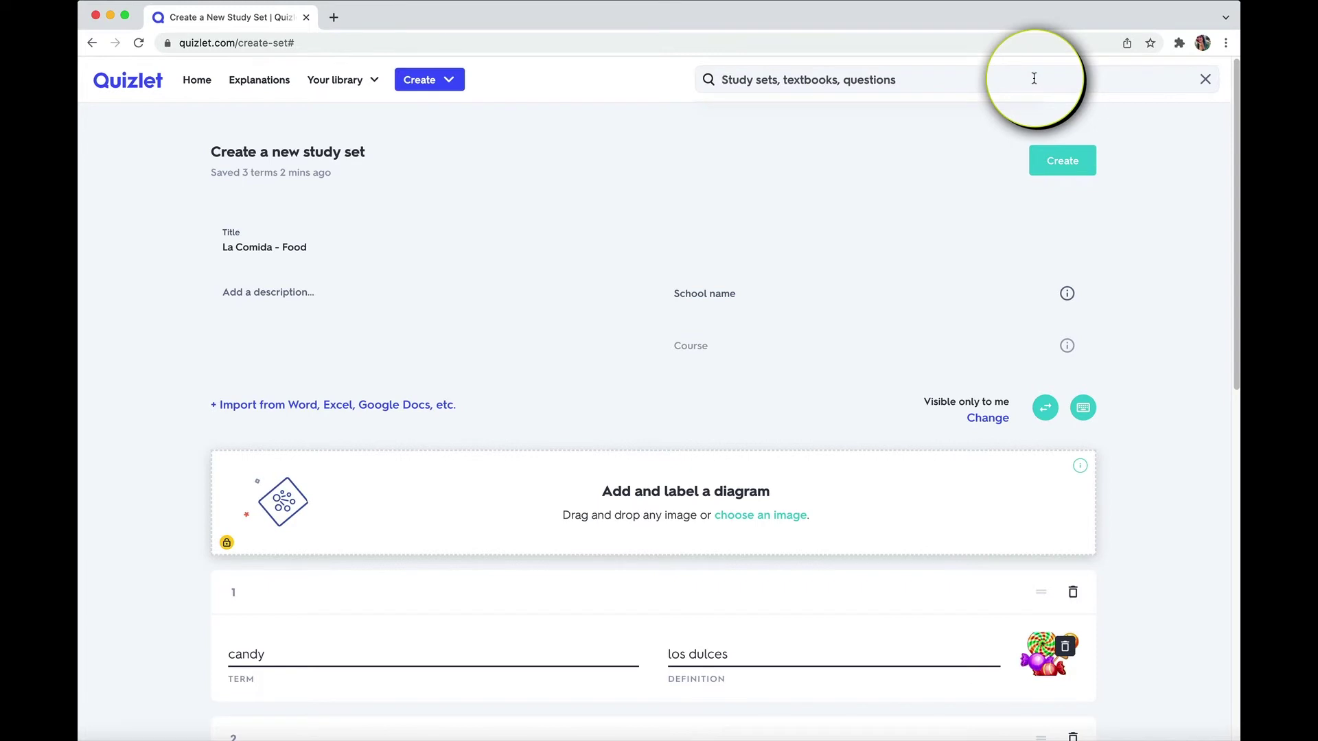
- Search Quizlet for 'spanish', then refine the query to 'spanish food'
text(spanish)
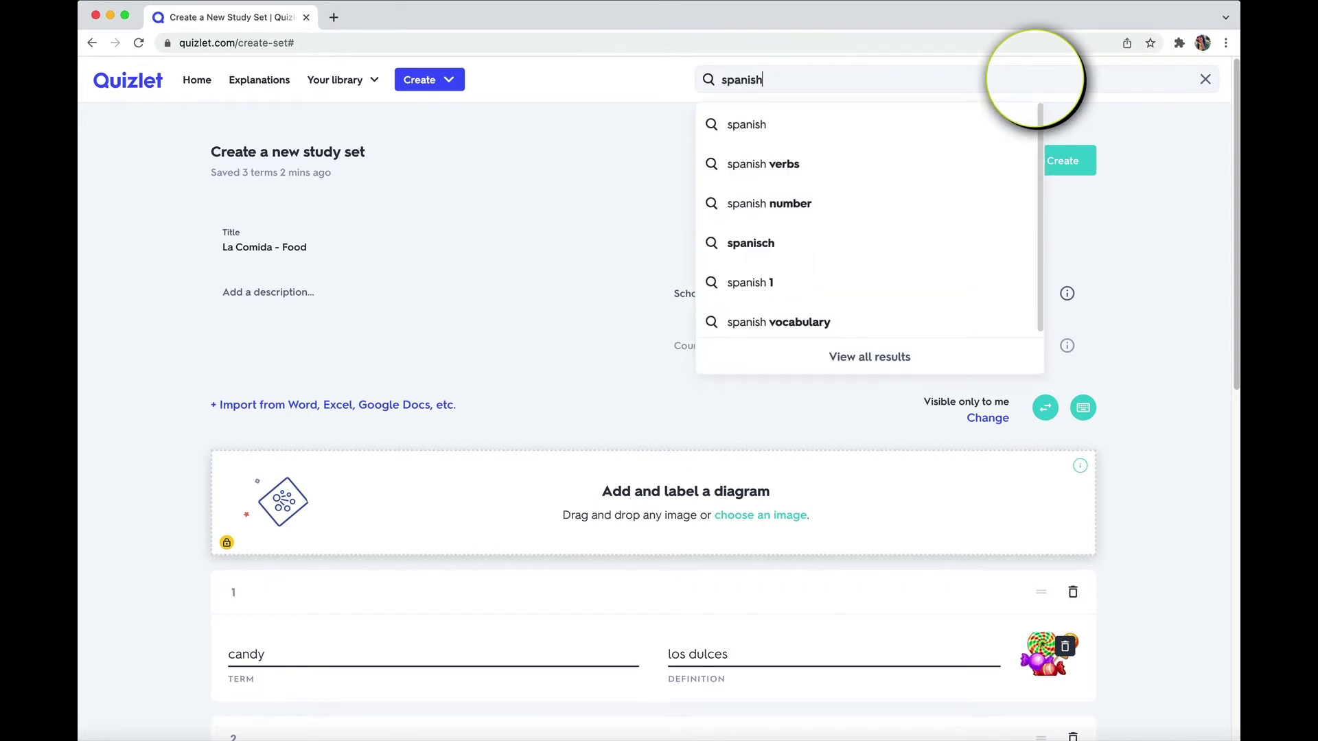
key(Return)
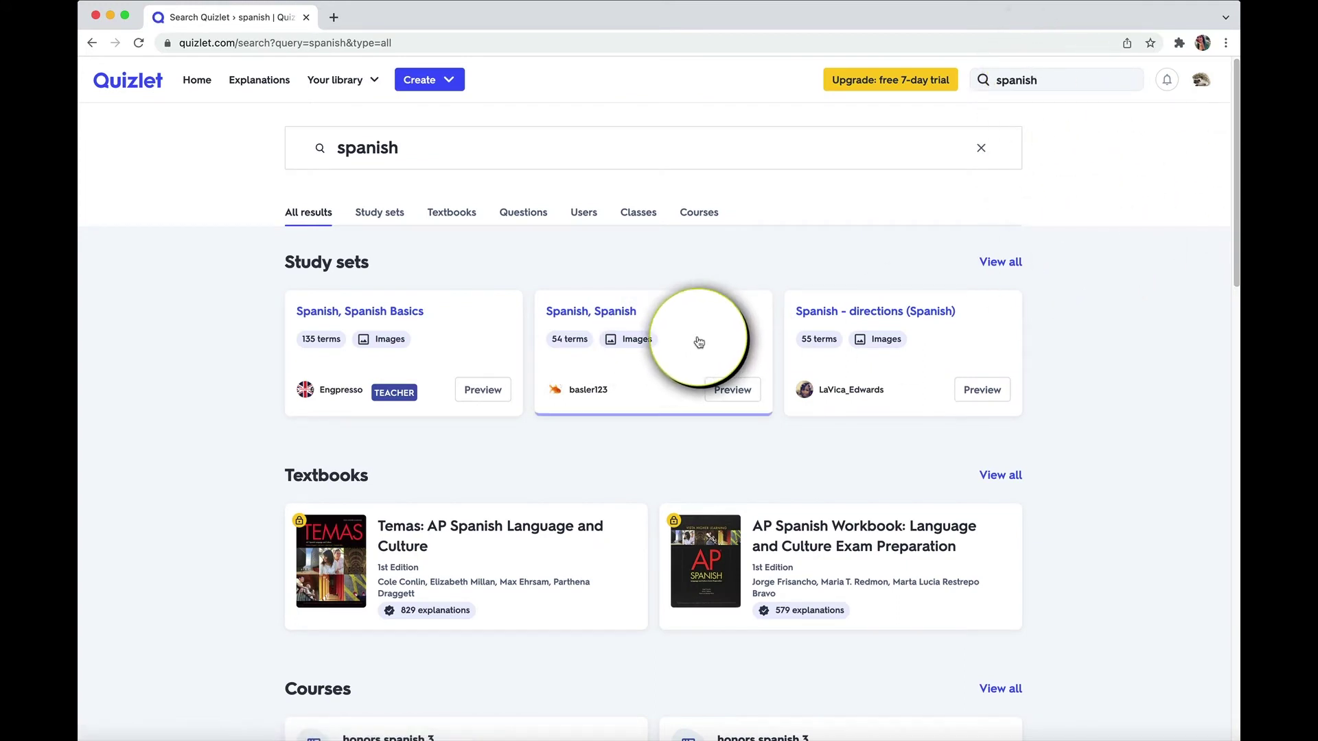
click(428, 151)
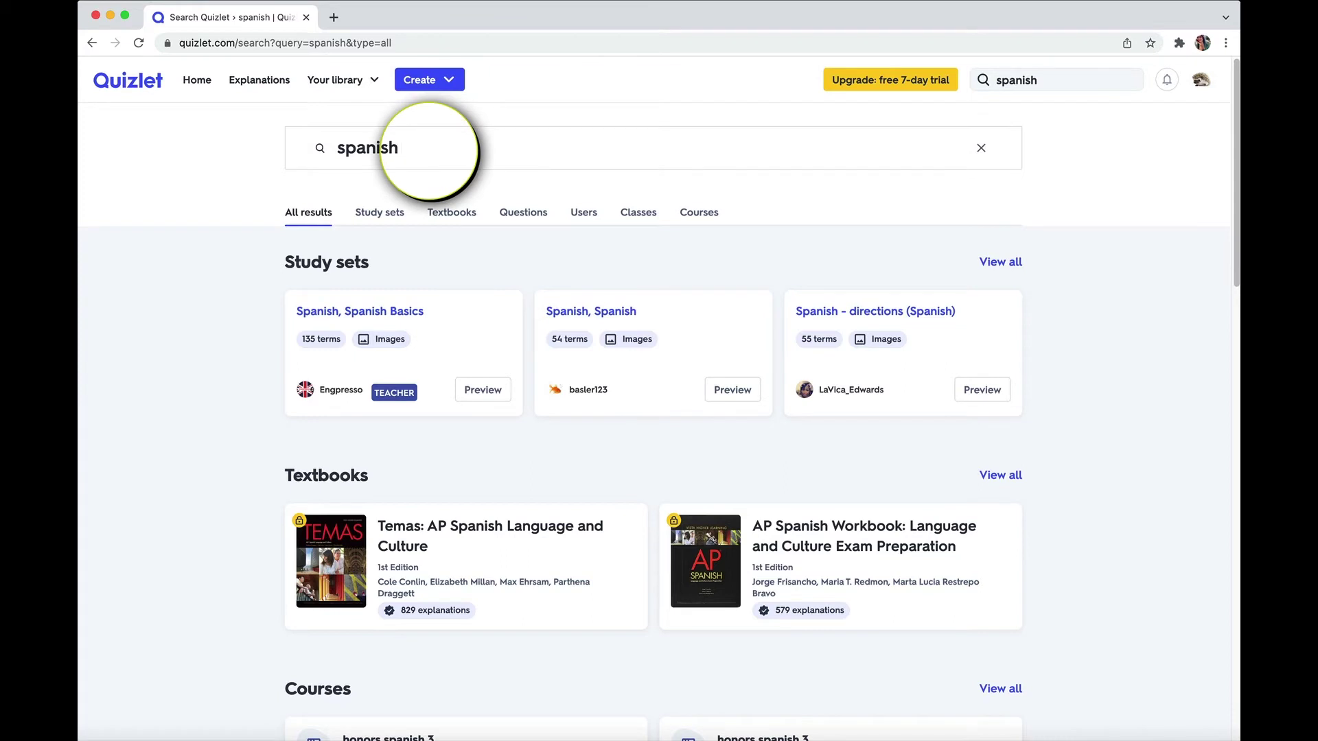
text(food)
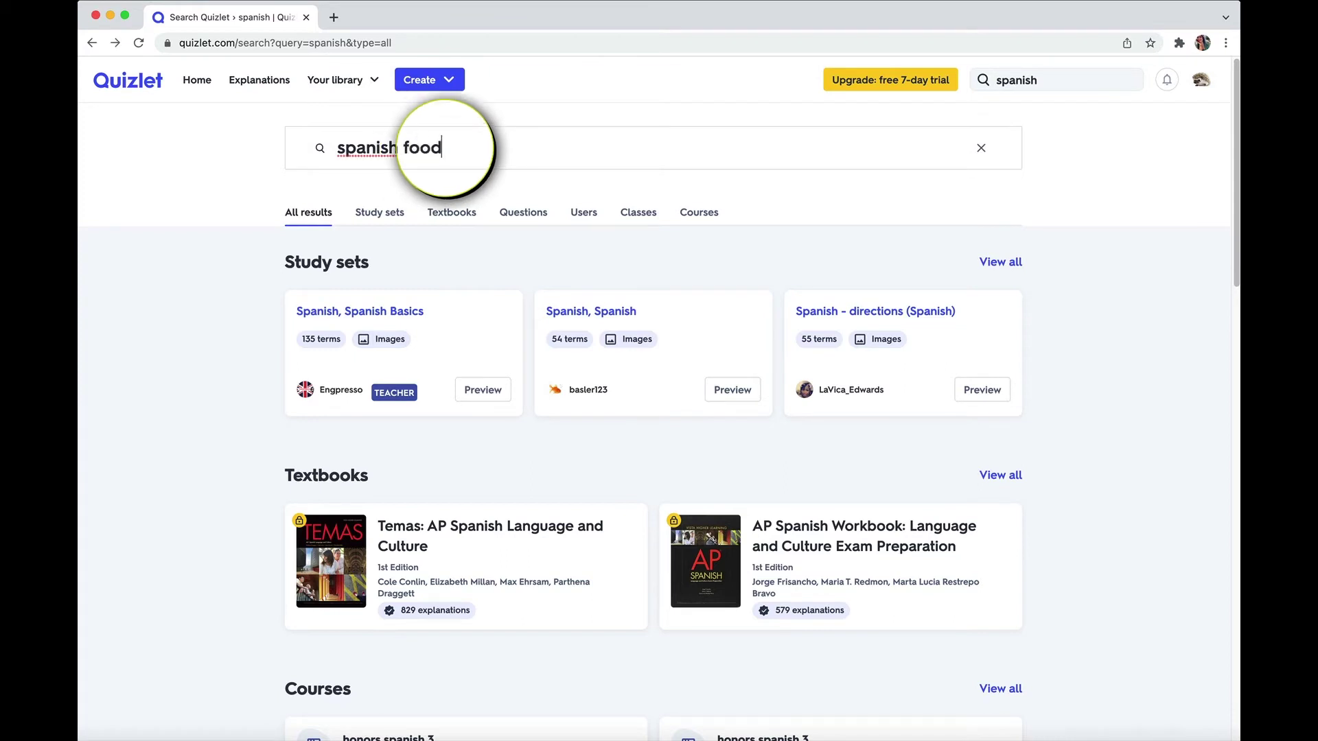
key(Return)
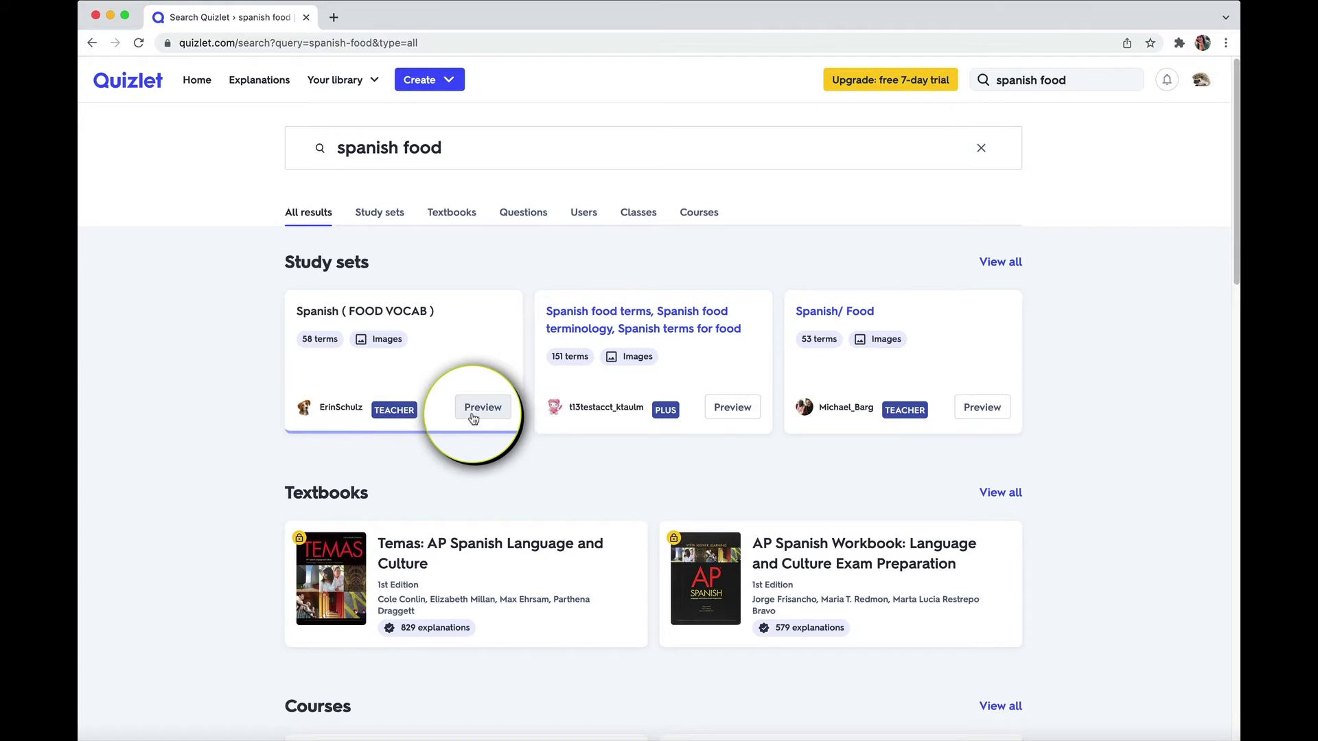
- Open the 58-term Spanish ( FOOD VOCAB ) set and browse its picture cards
click(401, 350)
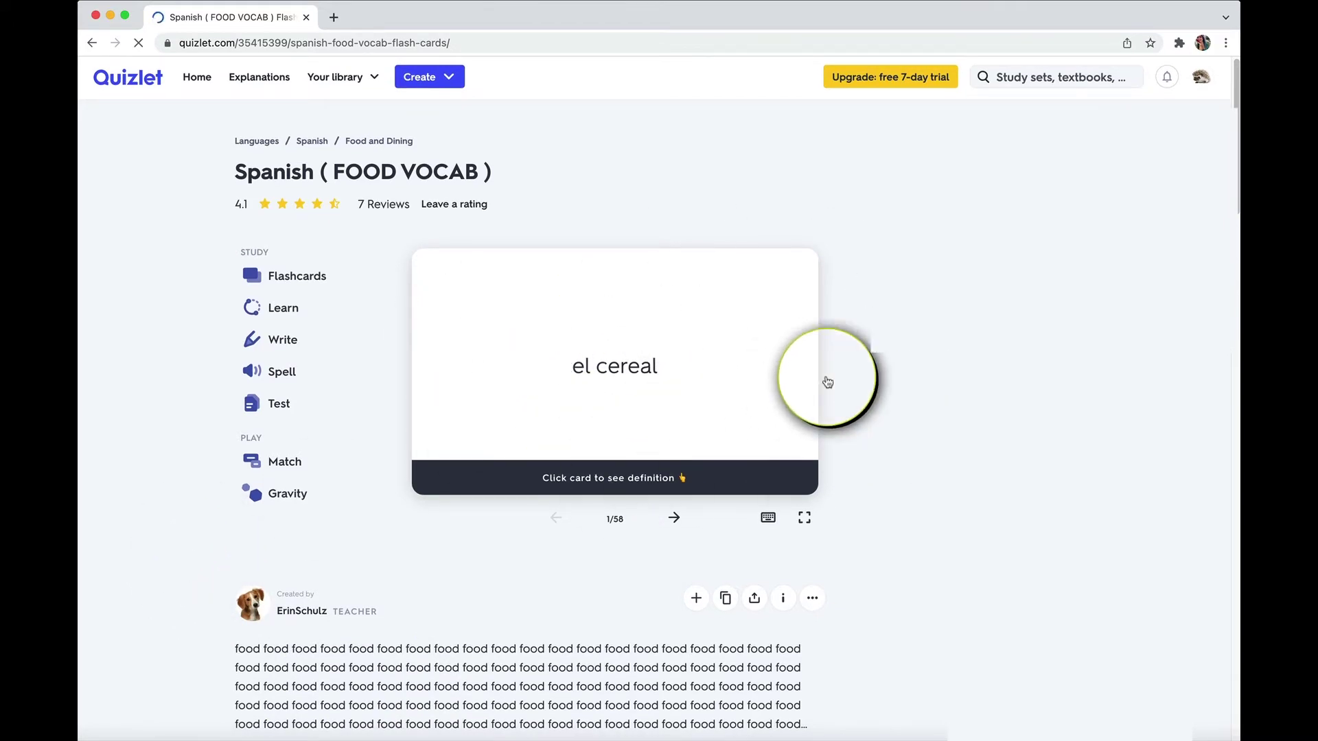
scroll(881, 439, down, 3)
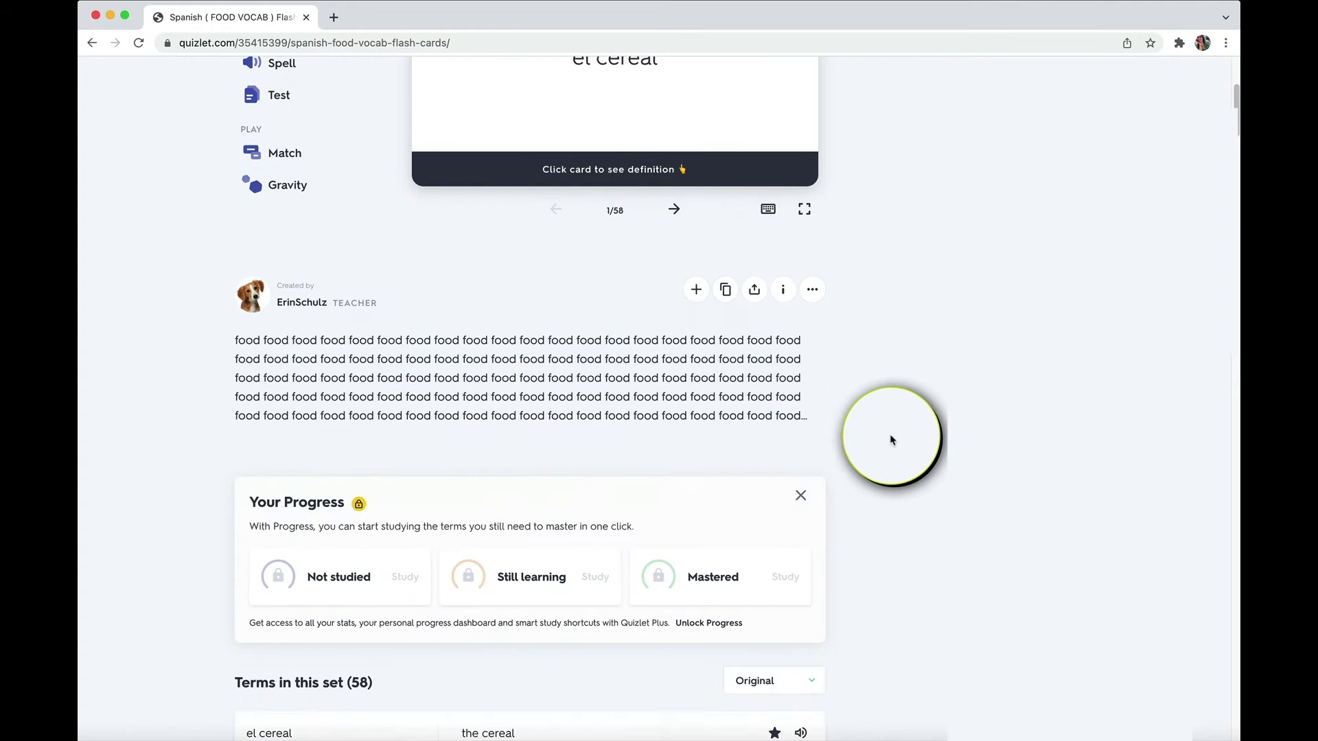
scroll(891, 439, down, 7)
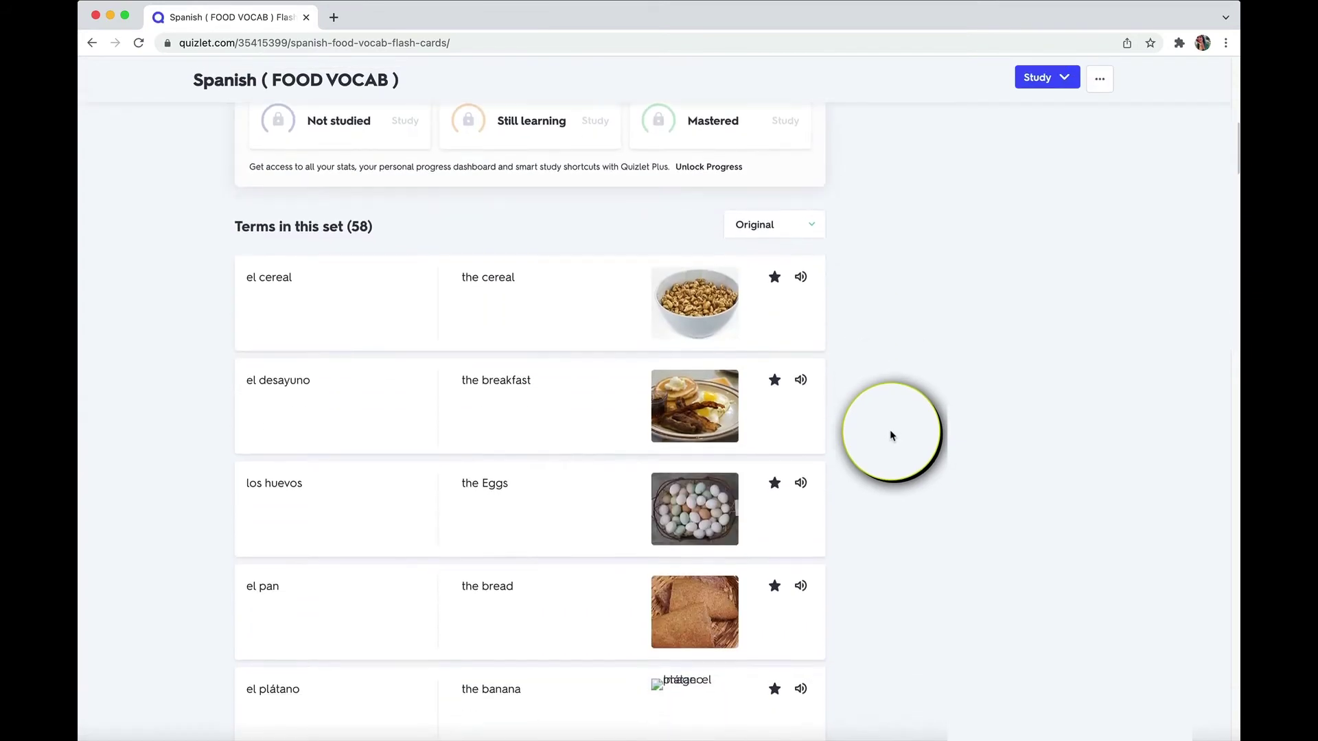
scroll(891, 436, down, 6)
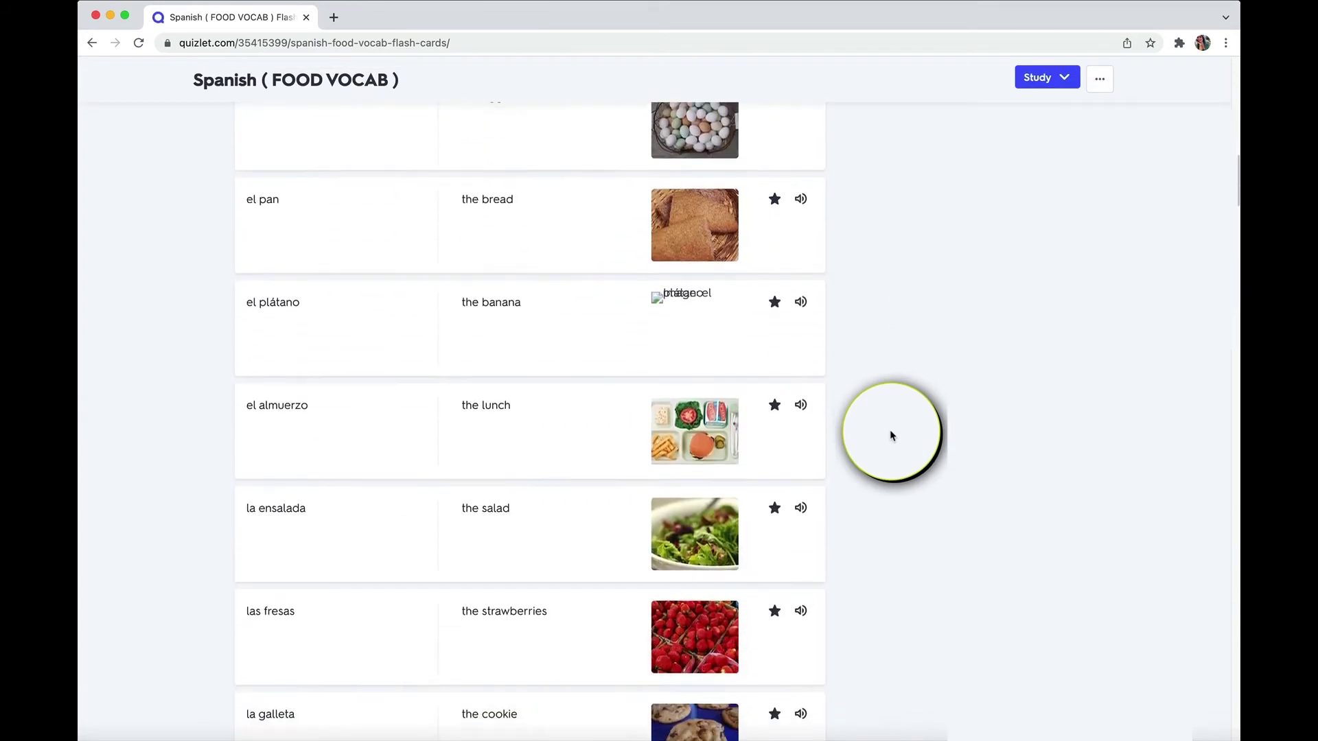
scroll(891, 436, down, 5)
scroll(891, 436, up, 18)
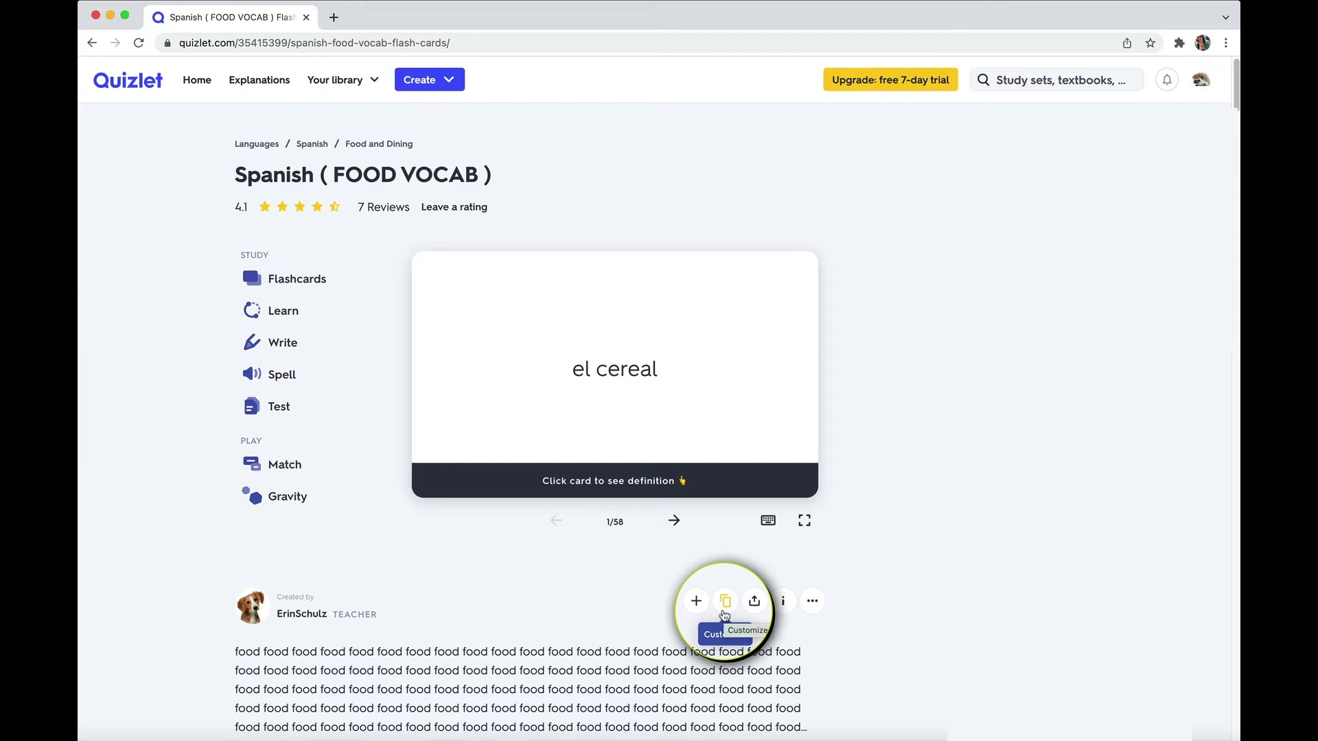
- Customize a copy of Spanish ( FOOD VOCAB ) and delete card 1's cereal picture
click(724, 613)
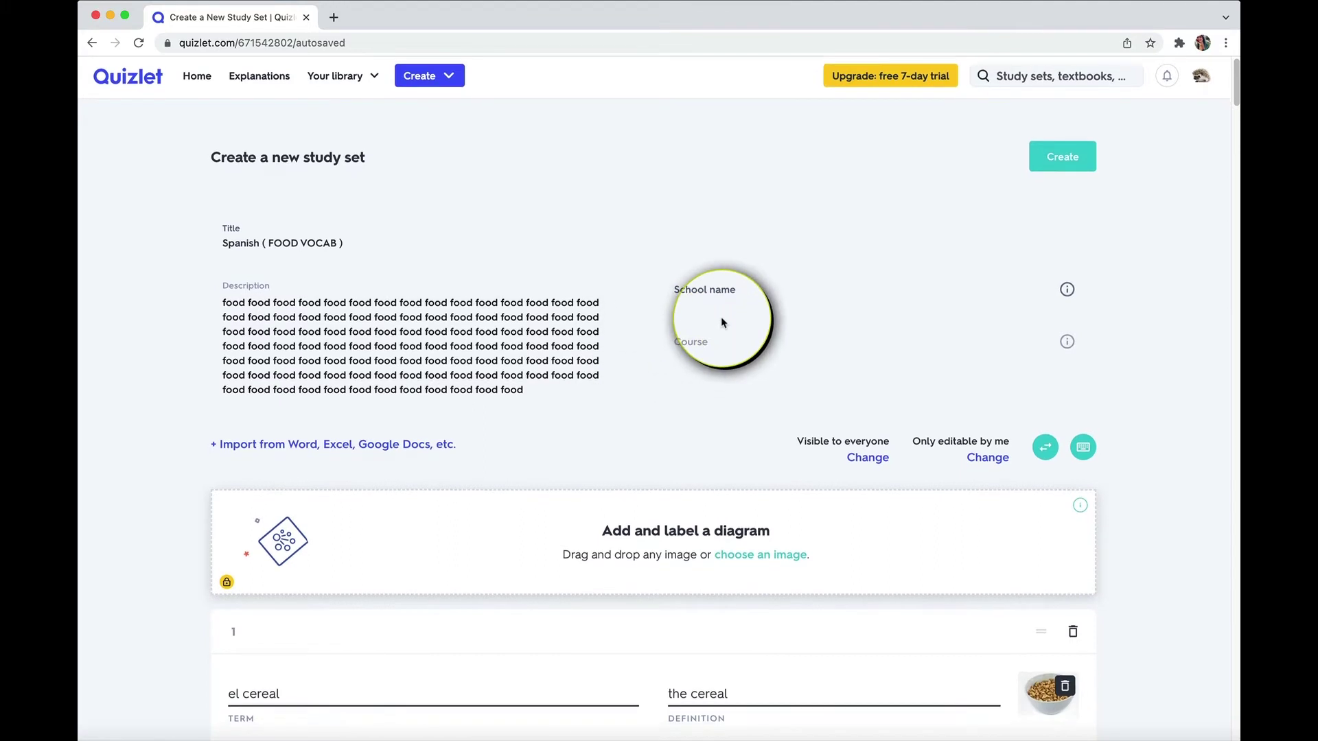
scroll(717, 329, down, 7)
scroll(724, 336, down, 6)
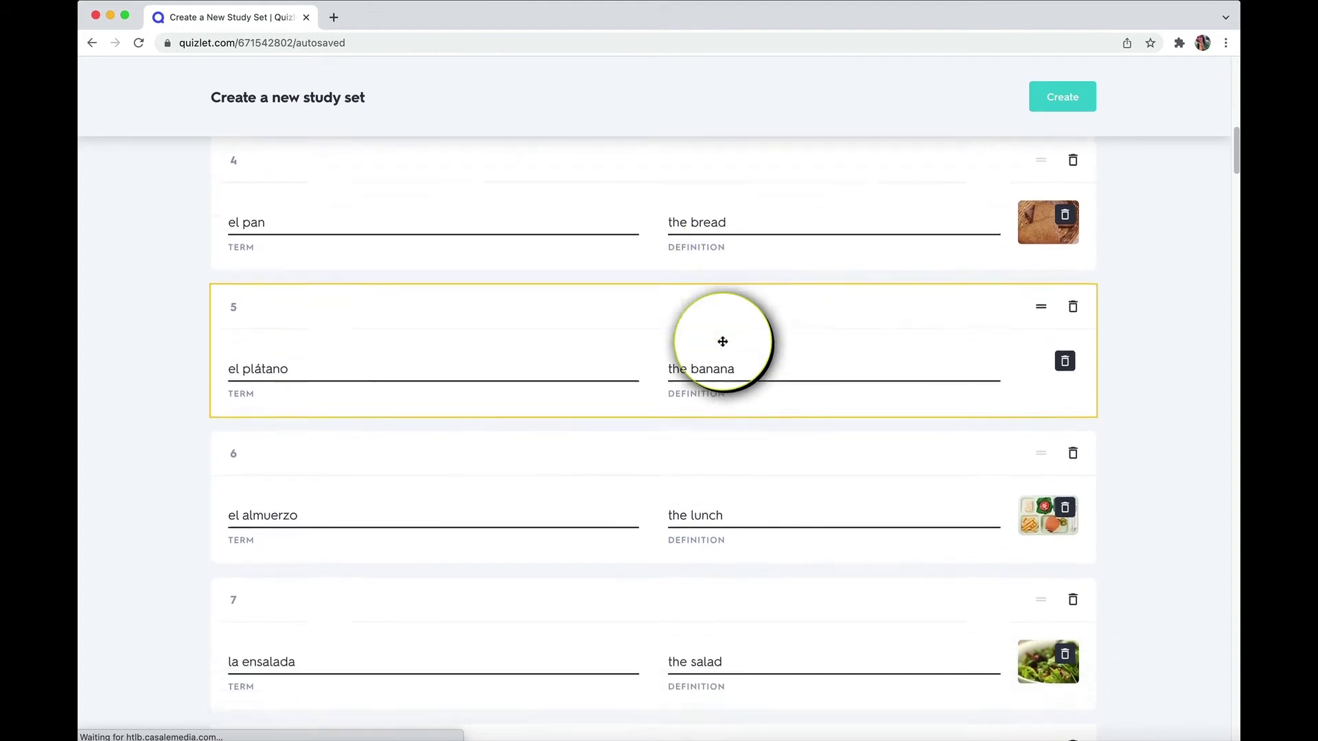
scroll(1128, 534, up, 9)
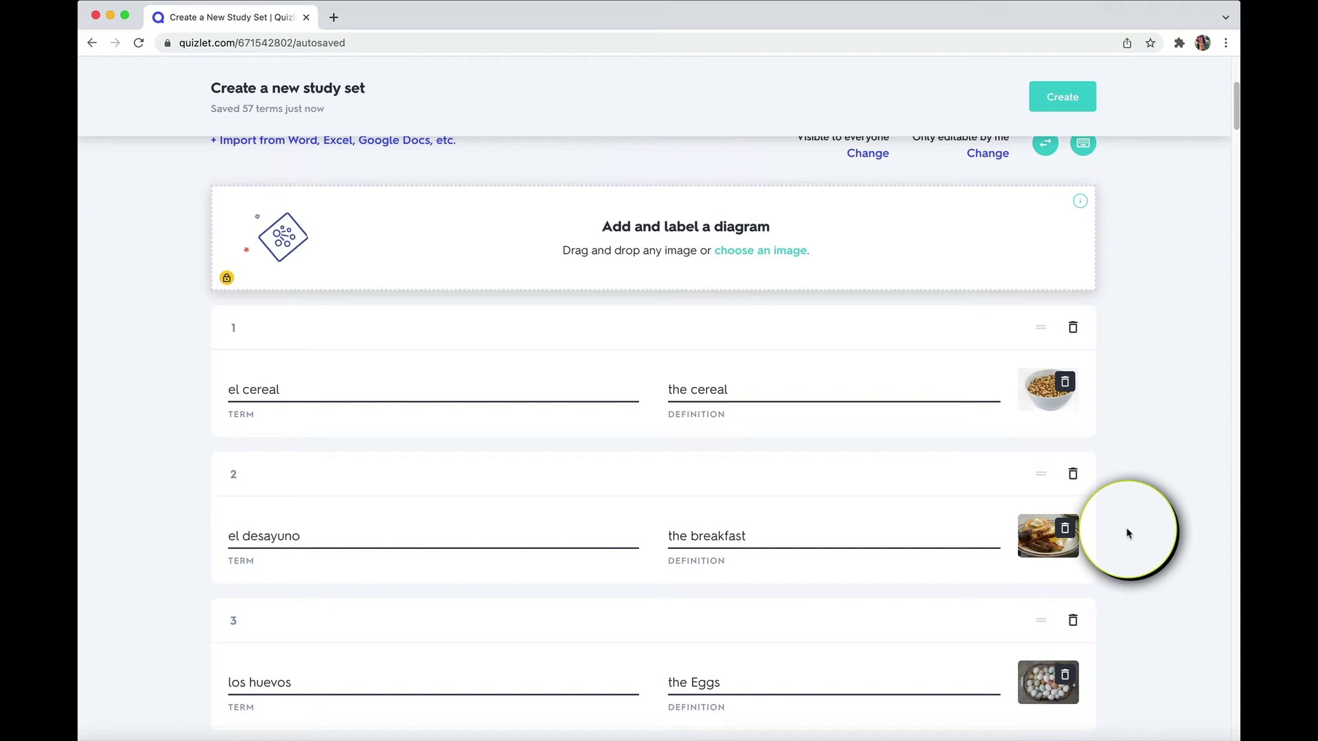
click(1063, 390)
click(1065, 385)
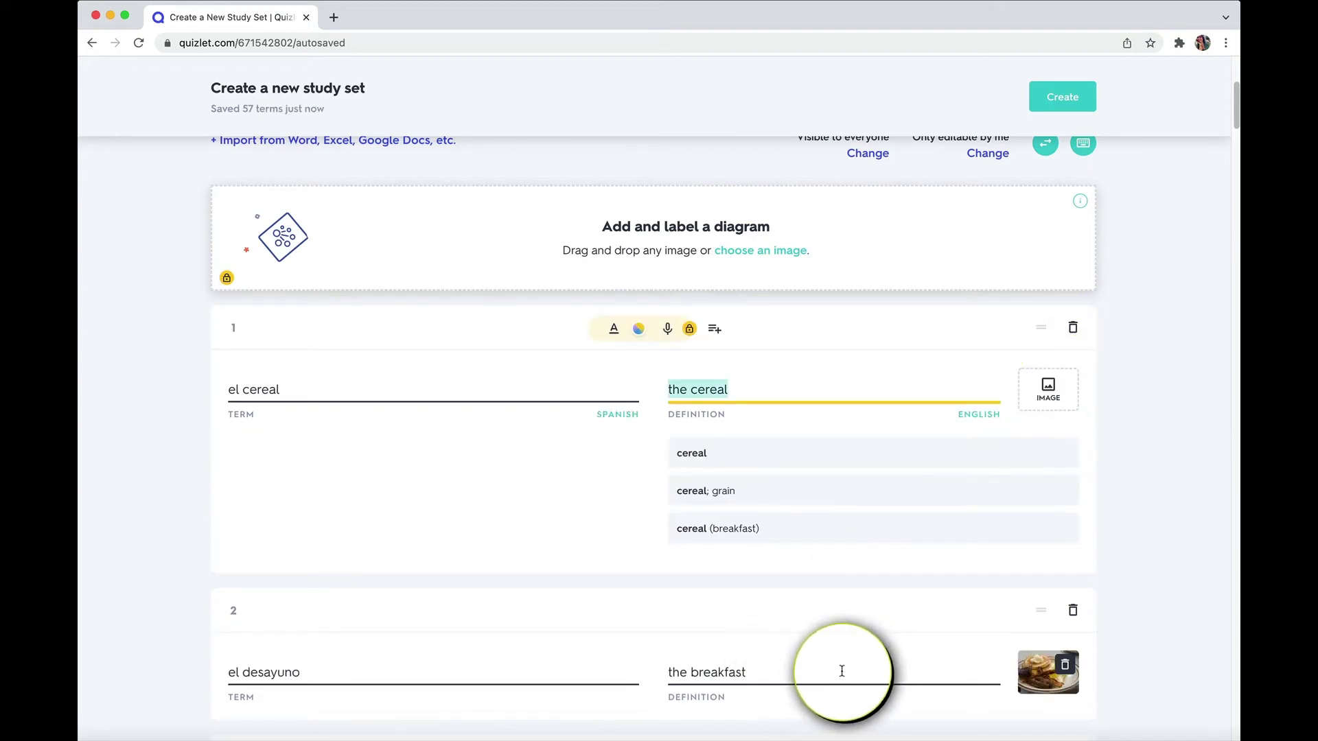
scroll(1098, 591, down, 2)
scroll(1186, 547, down, 2)
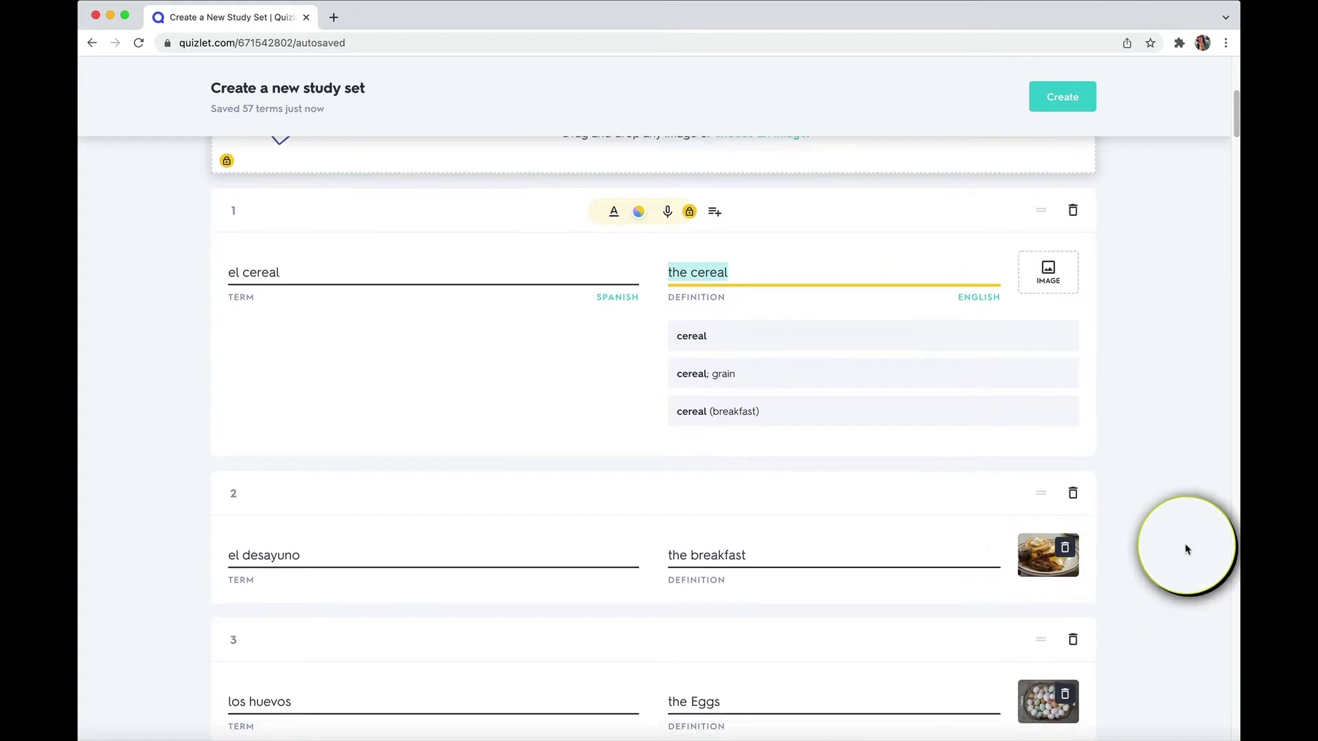
scroll(1183, 549, down, 5)
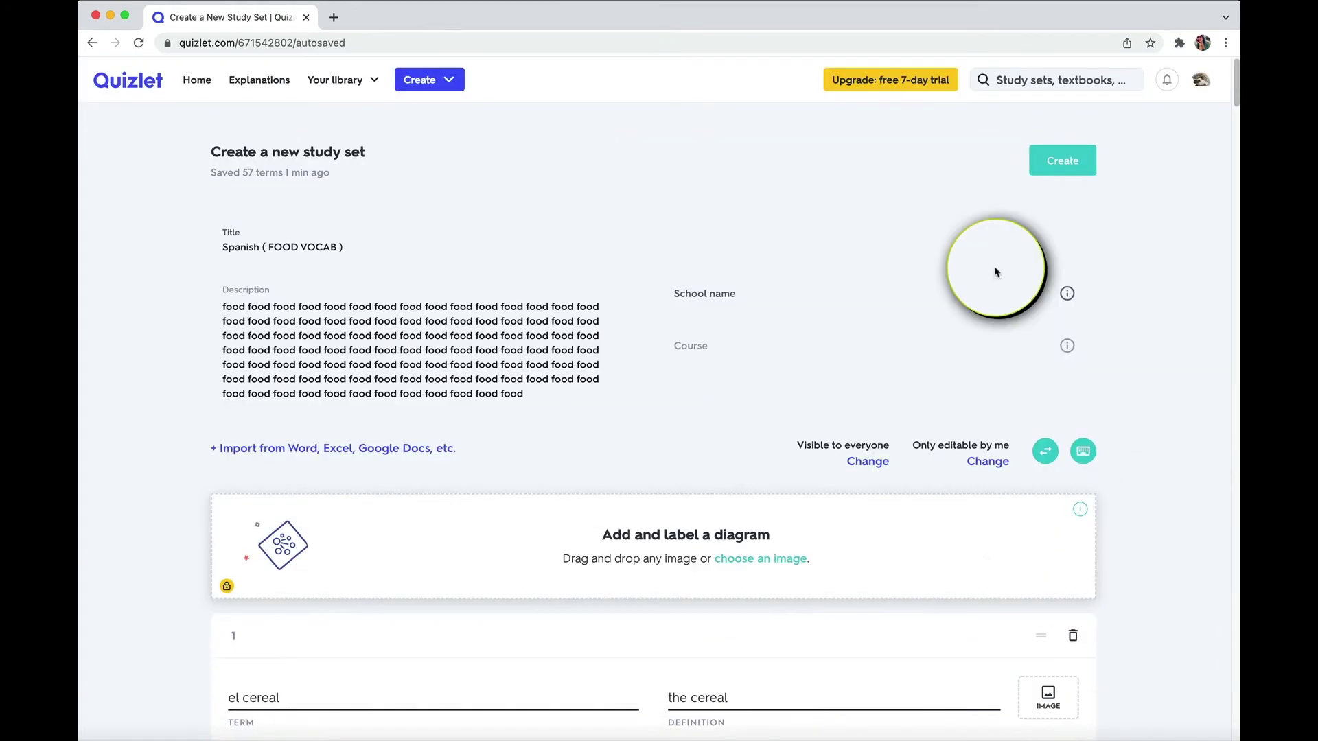
- Create the copied 57-term set and close the 'Nice set! Ready to share it?' prompt
click(1038, 165)
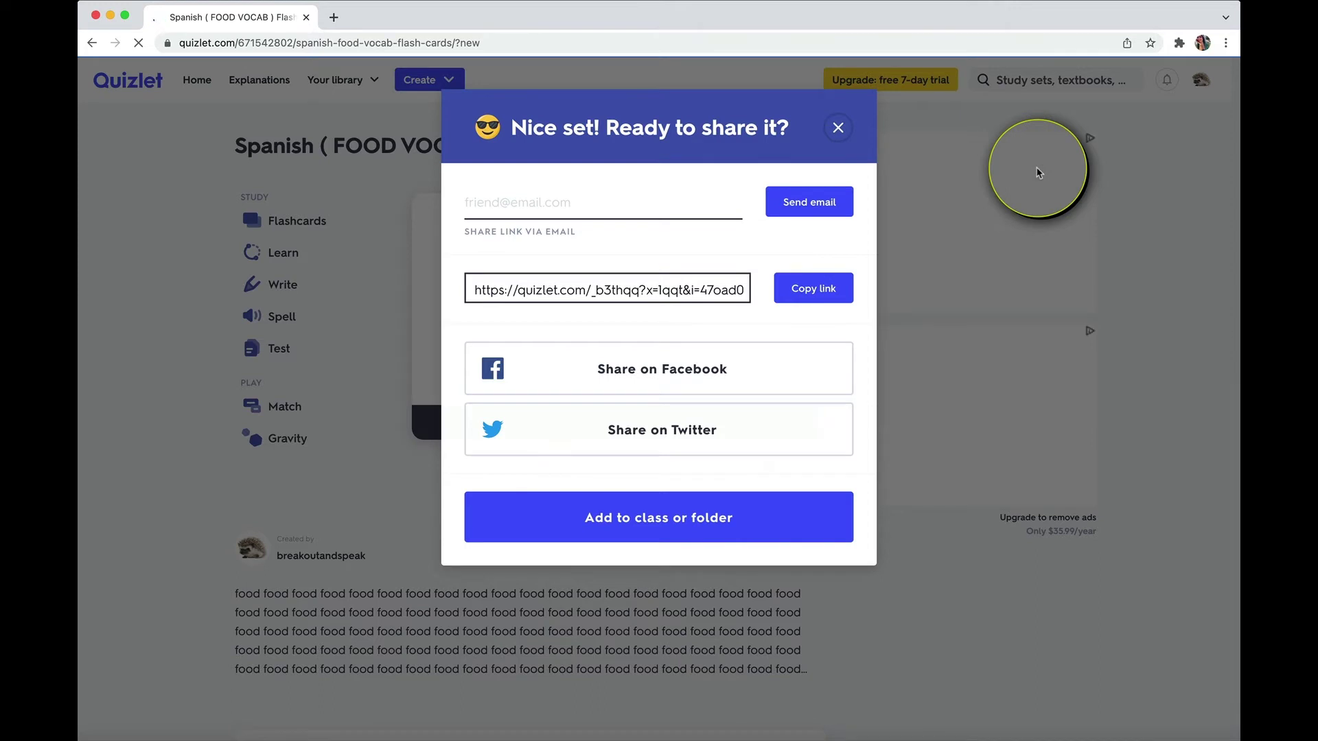
click(1038, 172)
scroll(1137, 228, down, 10)
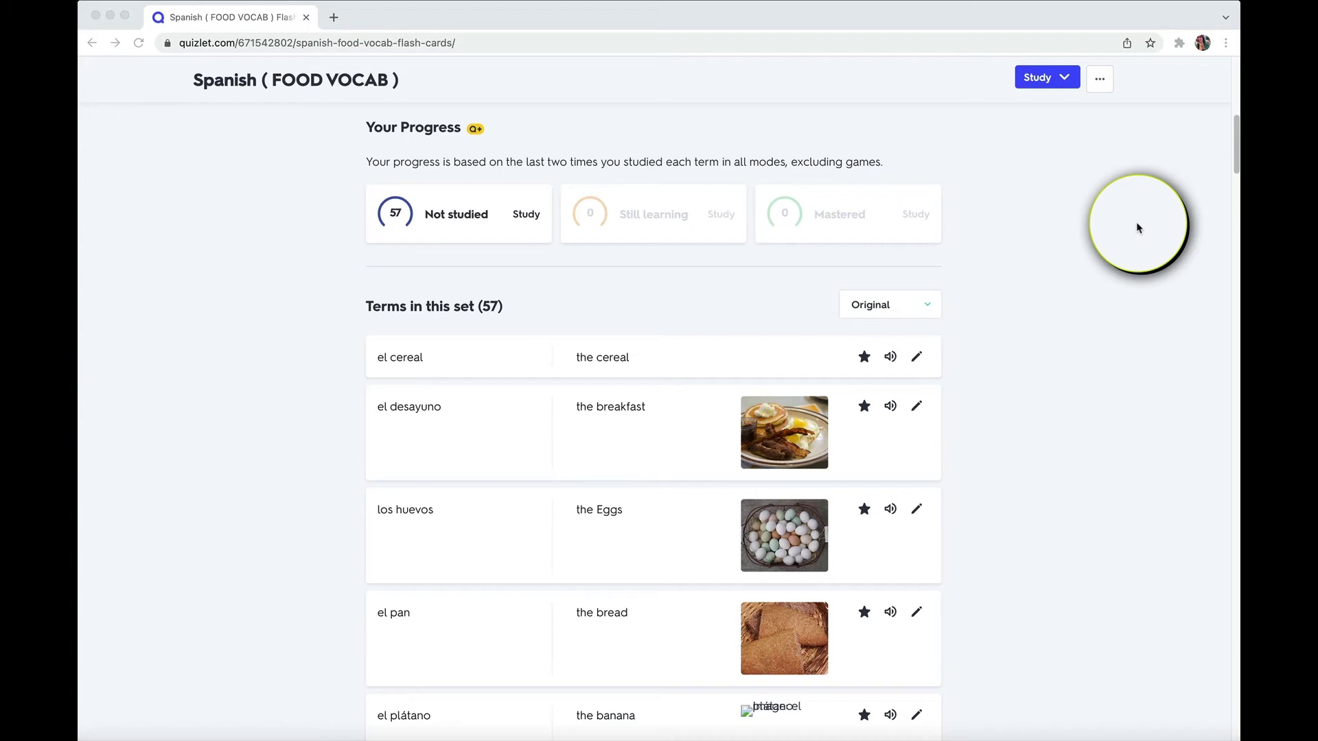
scroll(1135, 221, up, 10)
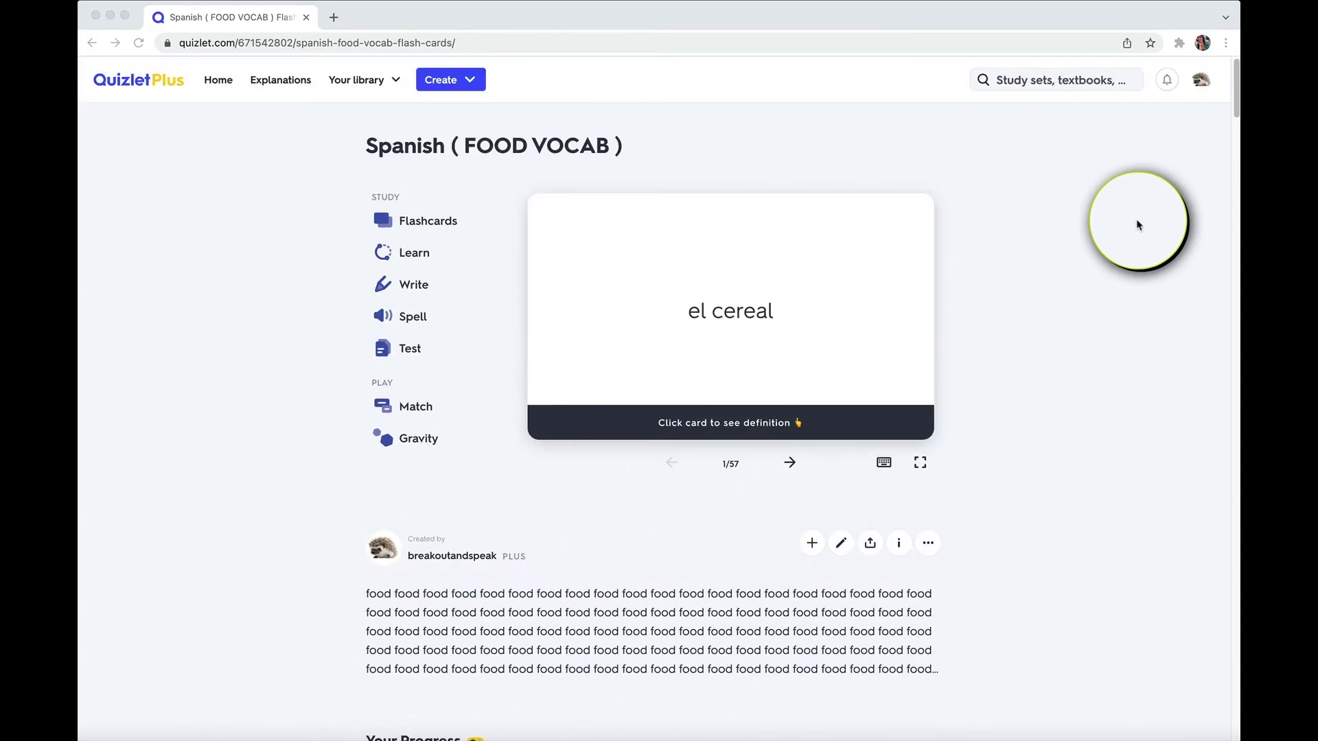
click(1039, 80)
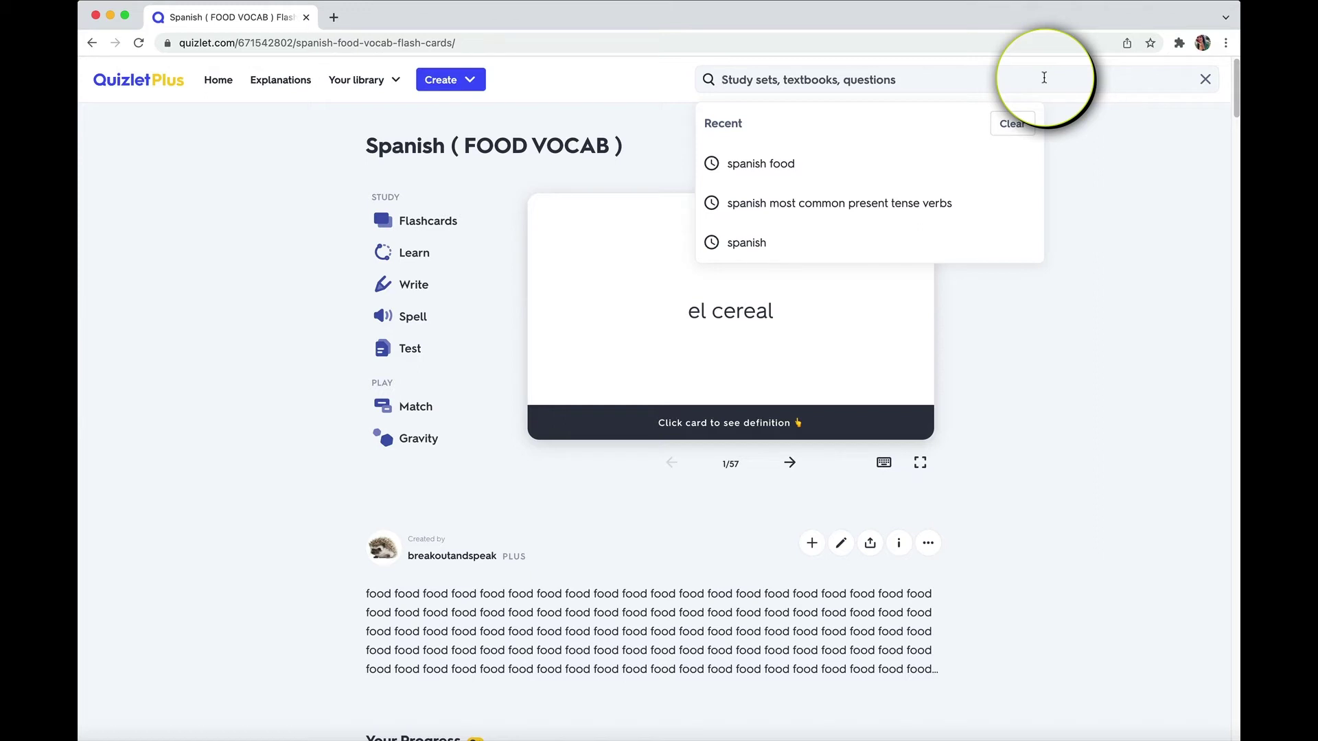
text(gente)
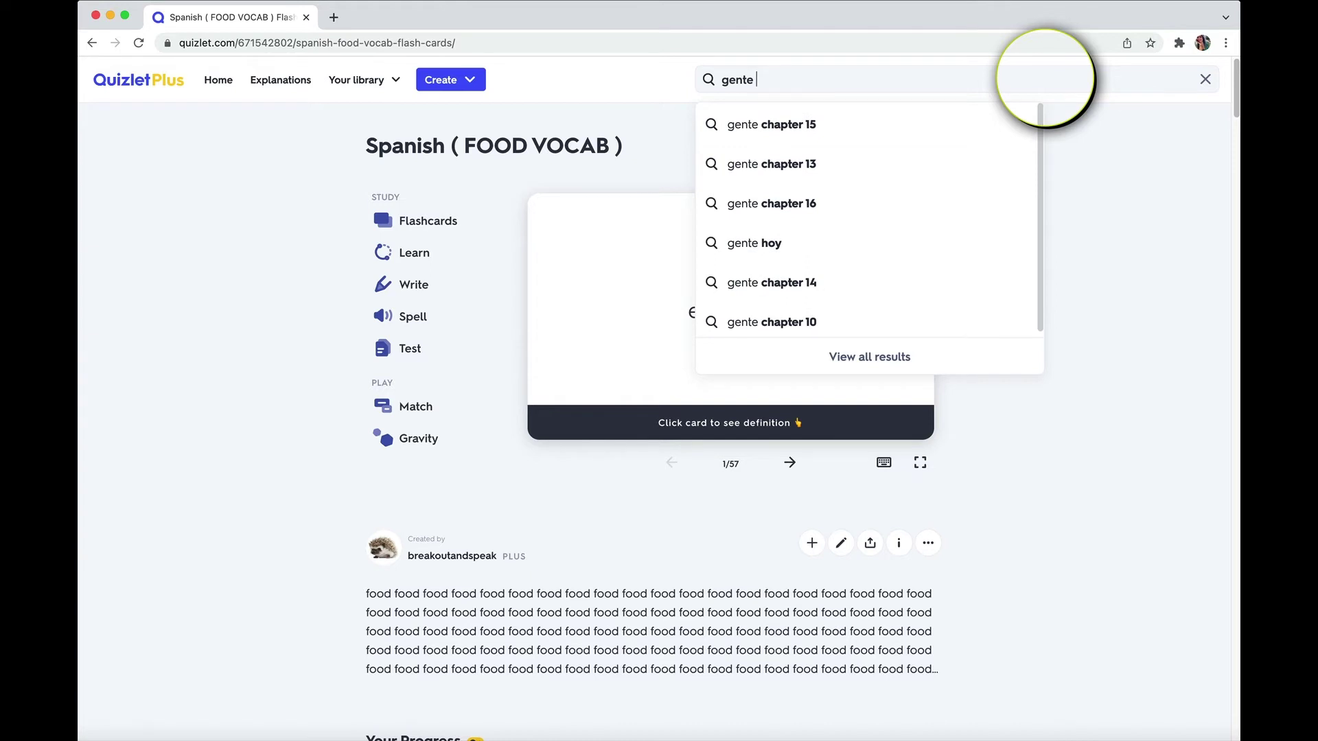
click(872, 124)
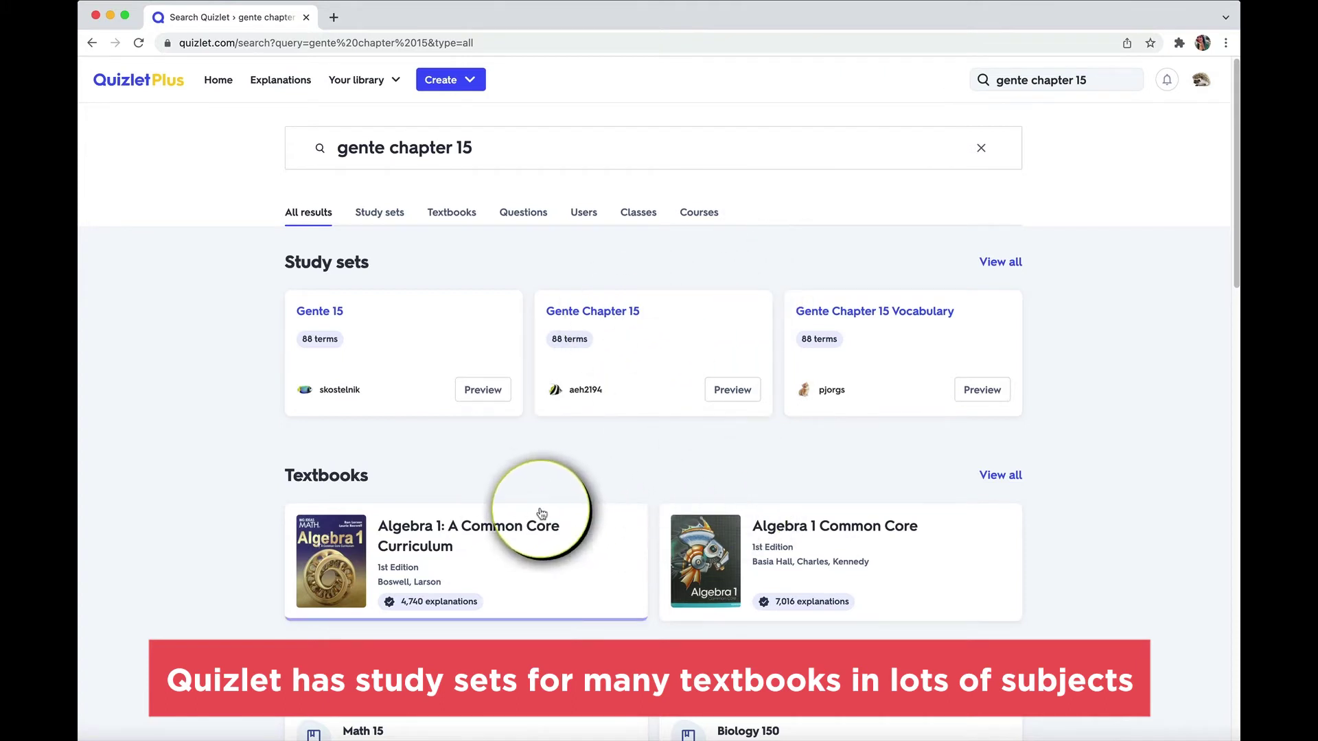
click(607, 315)
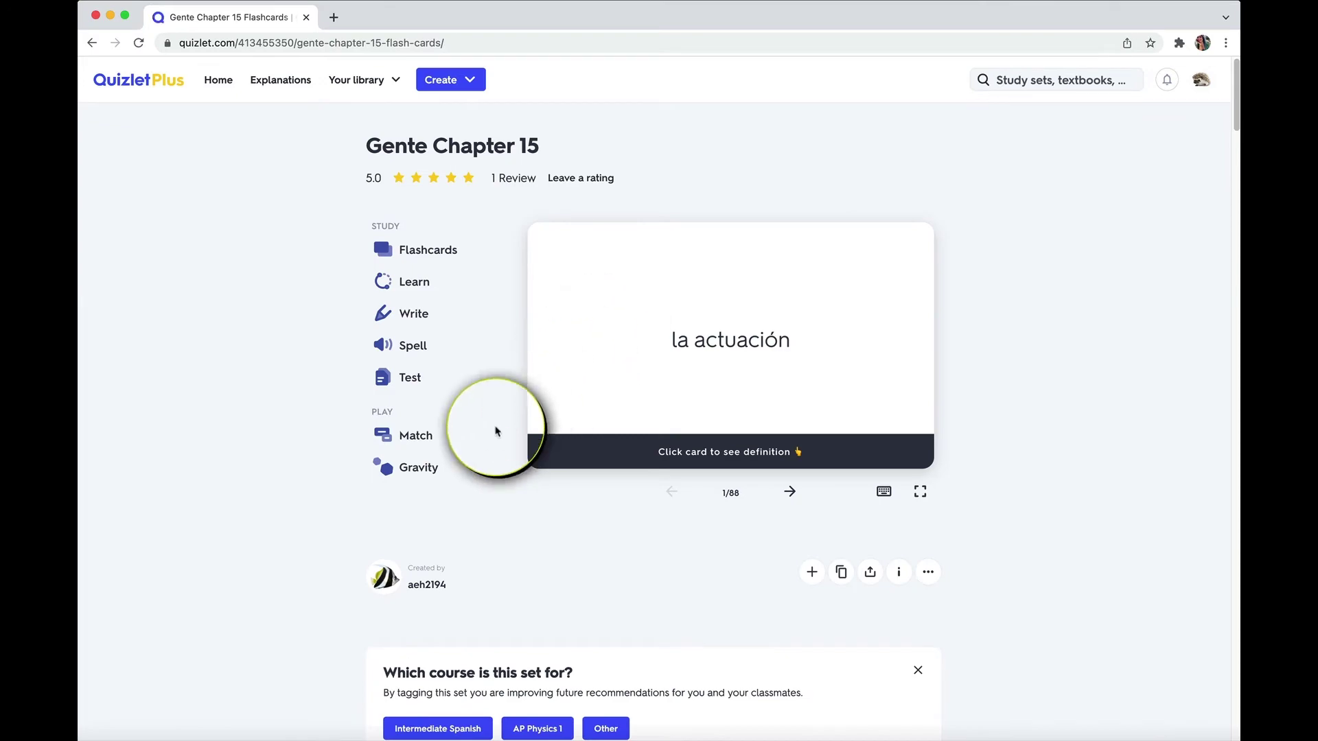
scroll(1025, 385, down, 5)
scroll(1024, 388, down, 7)
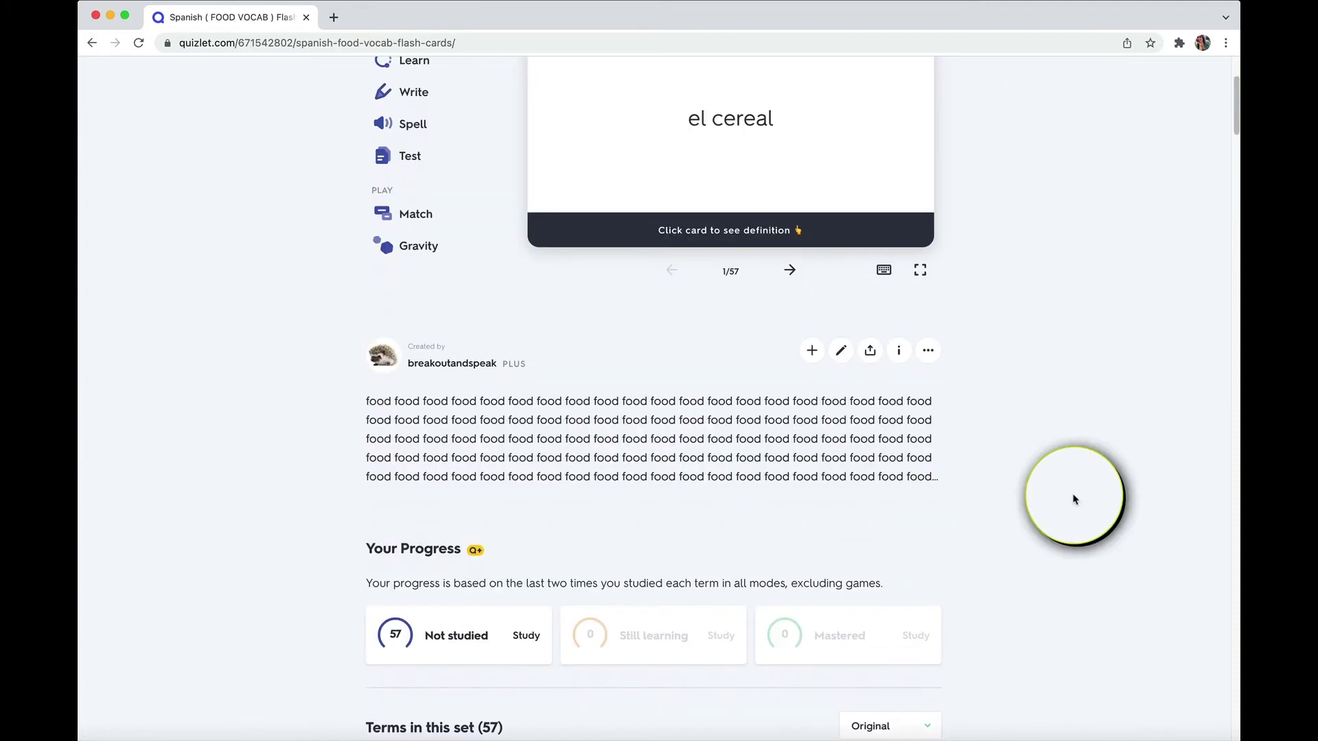
- Check the Share dialog for La Comida - Food, close it, and open the set's ... actions menu
click(871, 351)
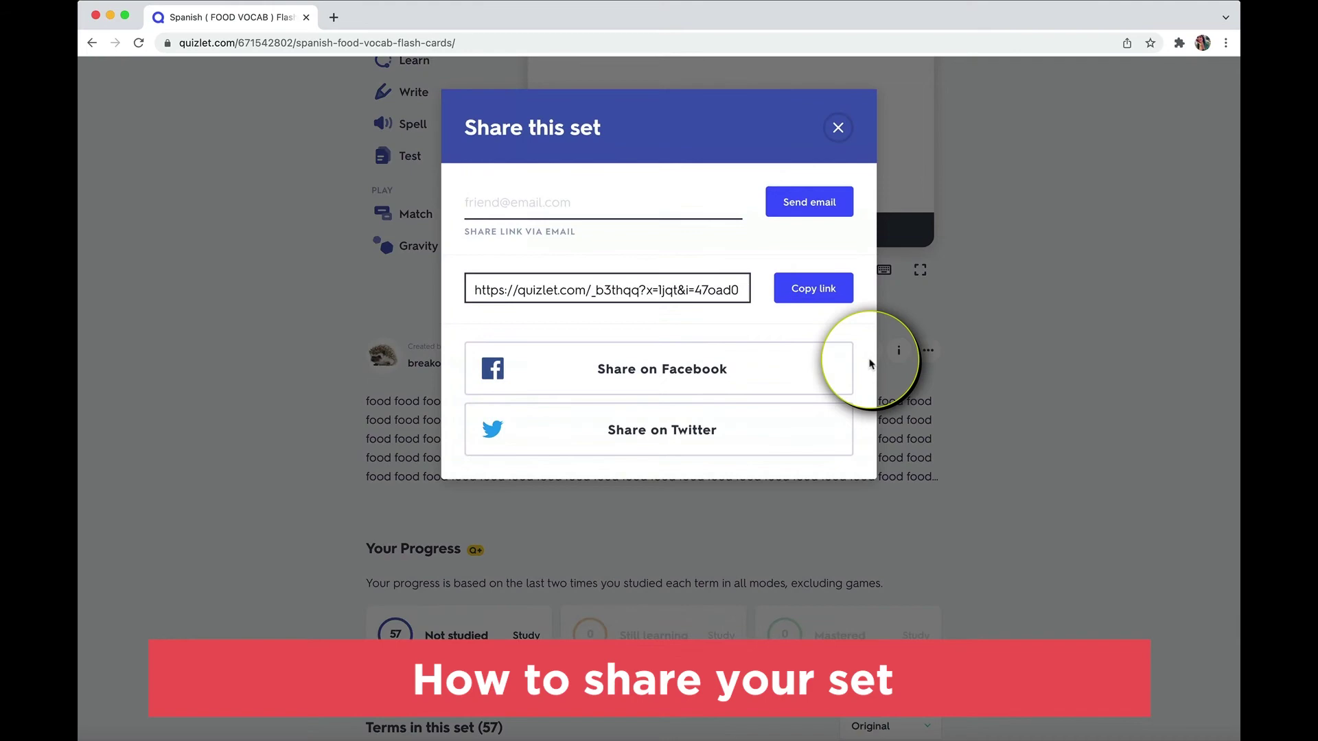
click(838, 127)
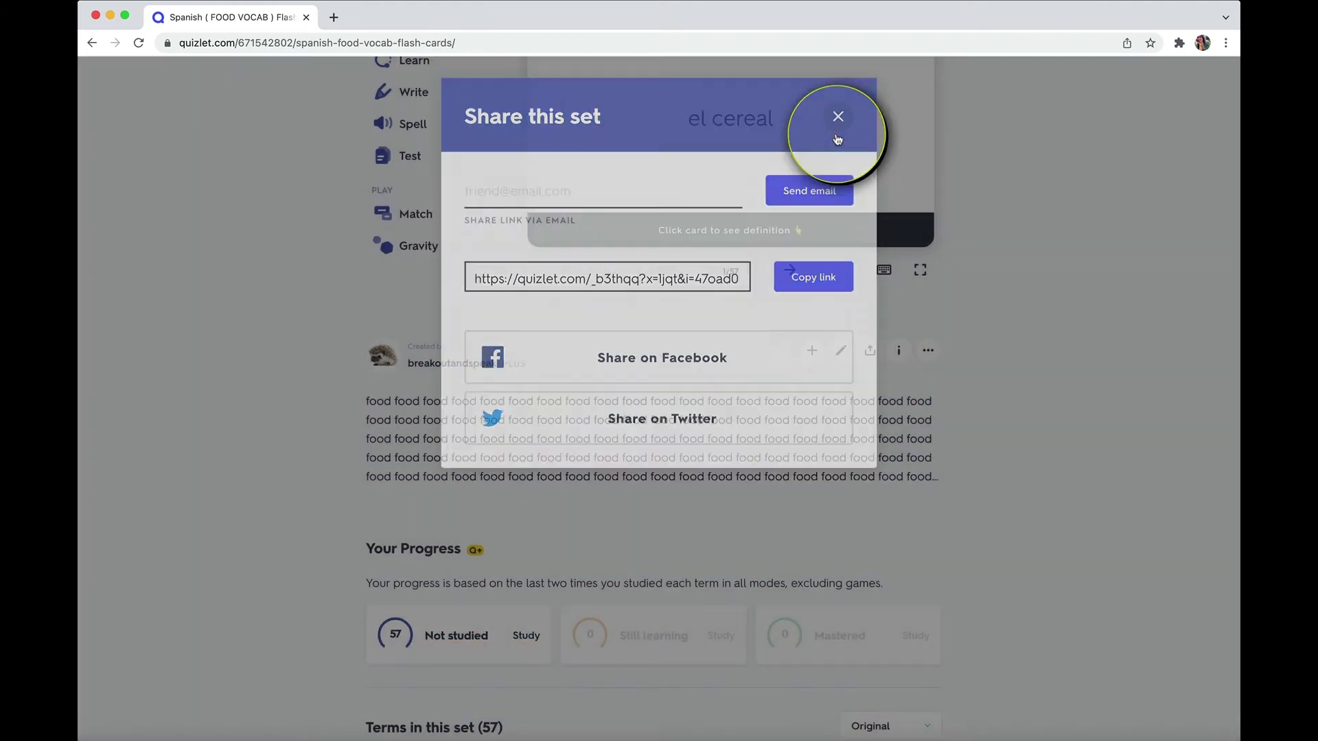
click(928, 352)
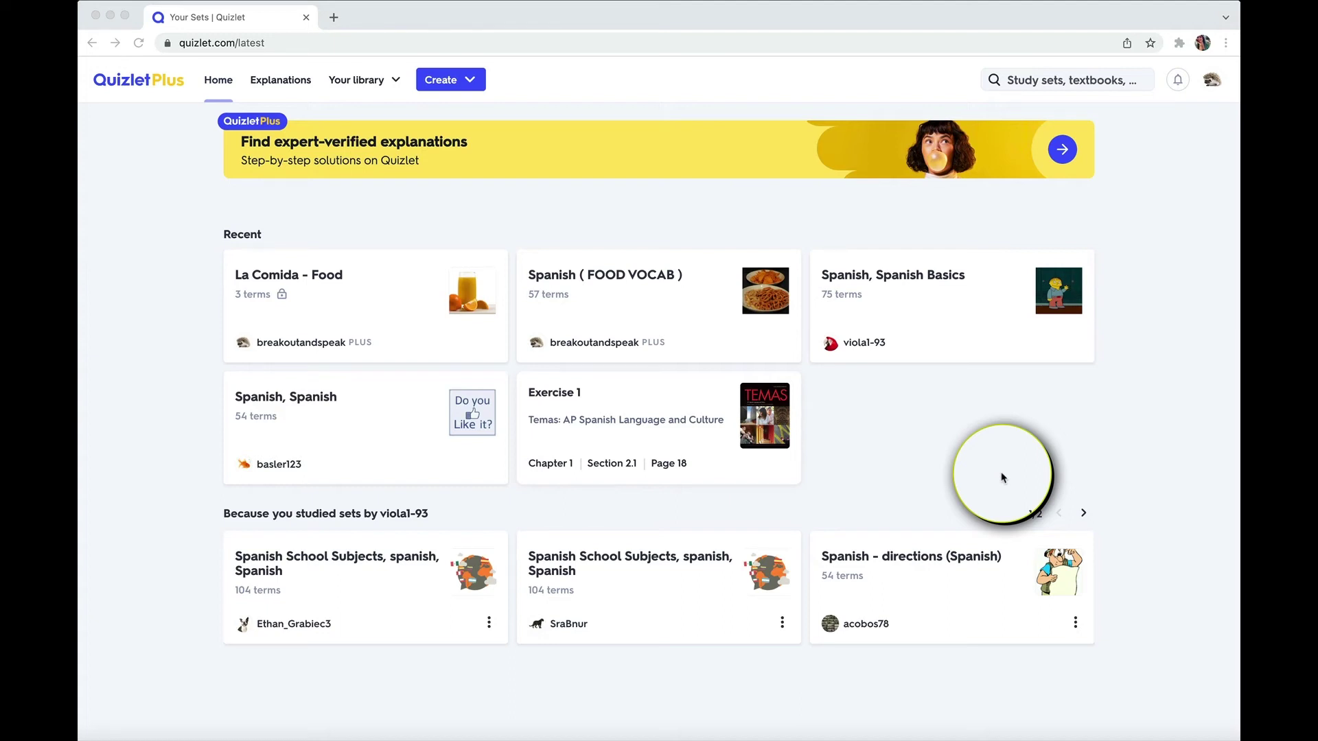
- Open La Comida - Food from the Recent sets and start its Flashcards mode
click(1150, 307)
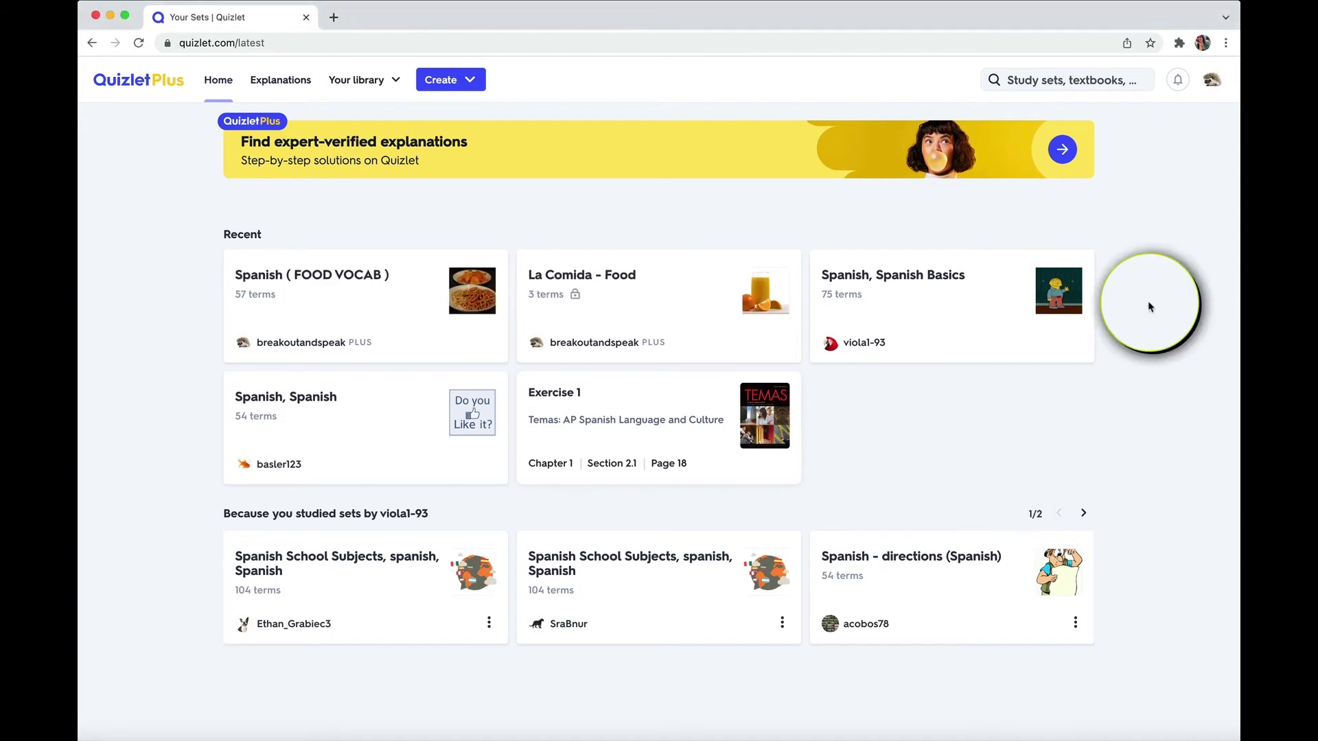
click(663, 357)
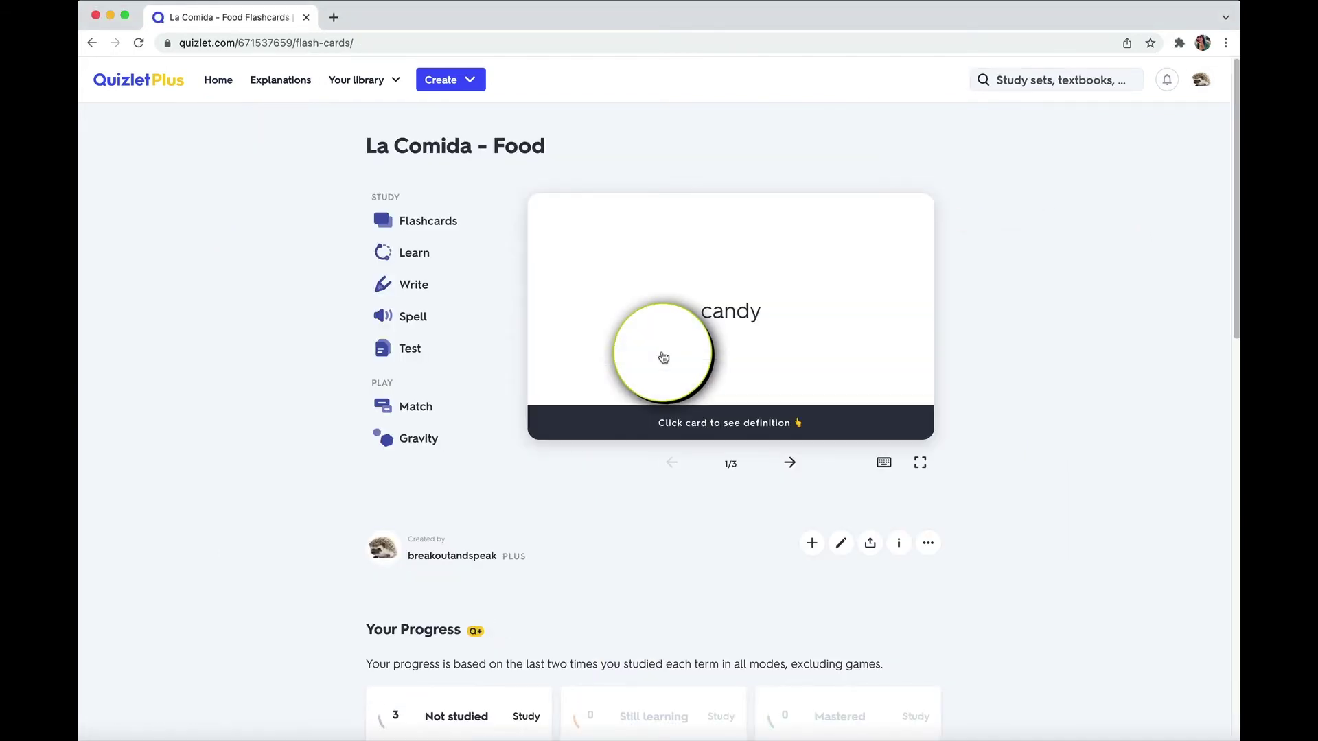
scroll(1036, 365, down, 4)
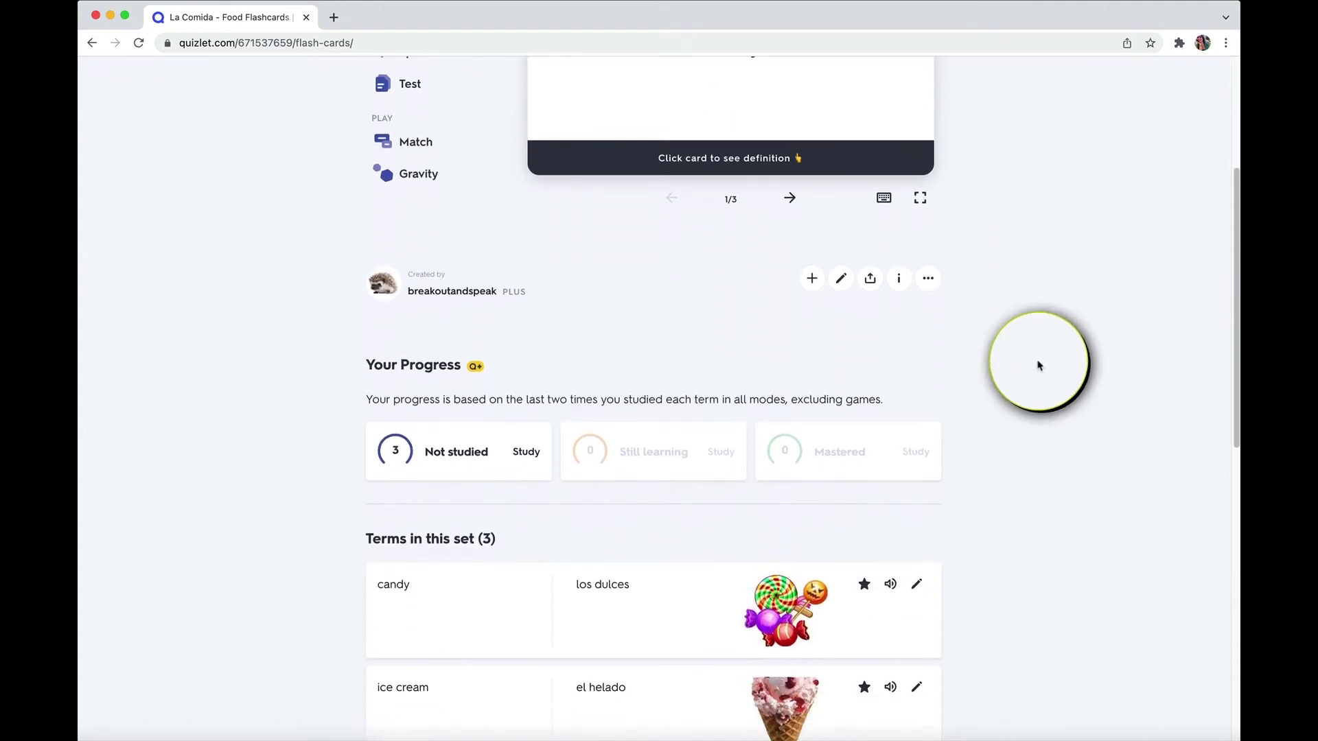
scroll(1000, 491, up, 3)
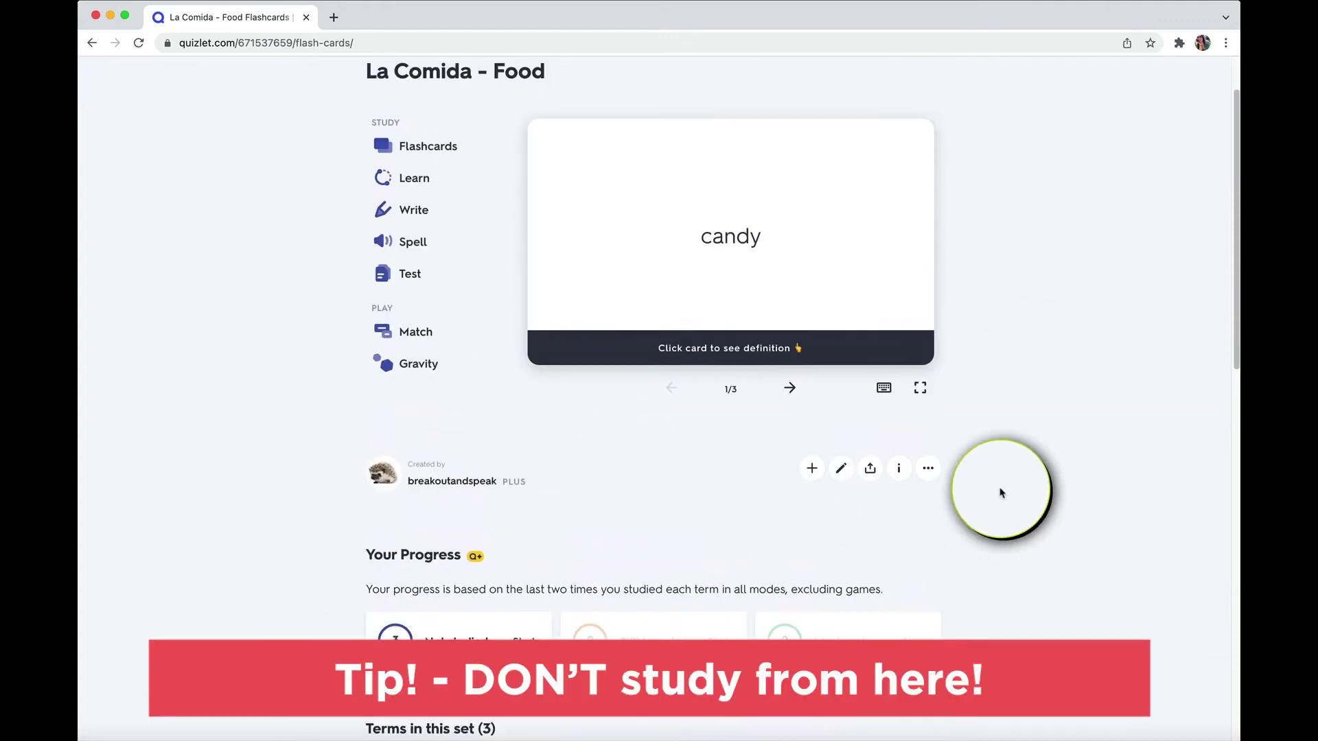
scroll(1000, 492, up, 1)
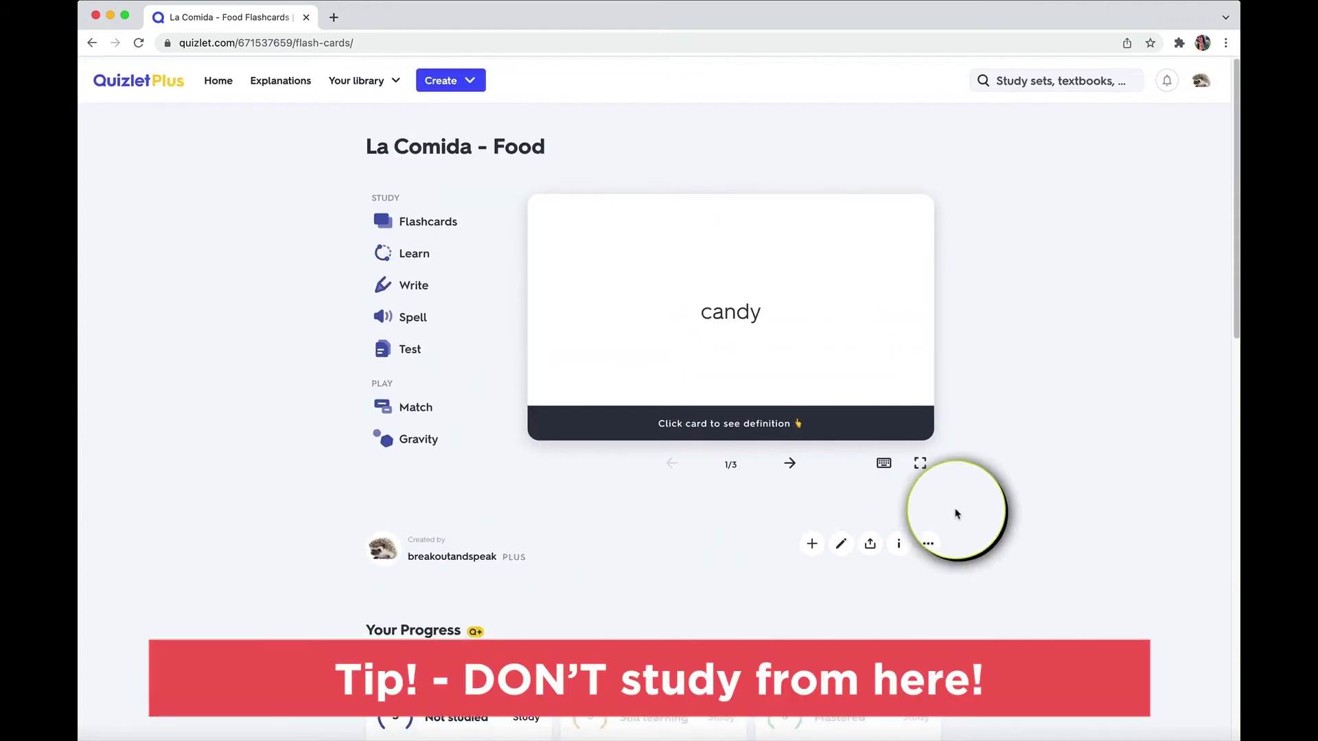
click(379, 229)
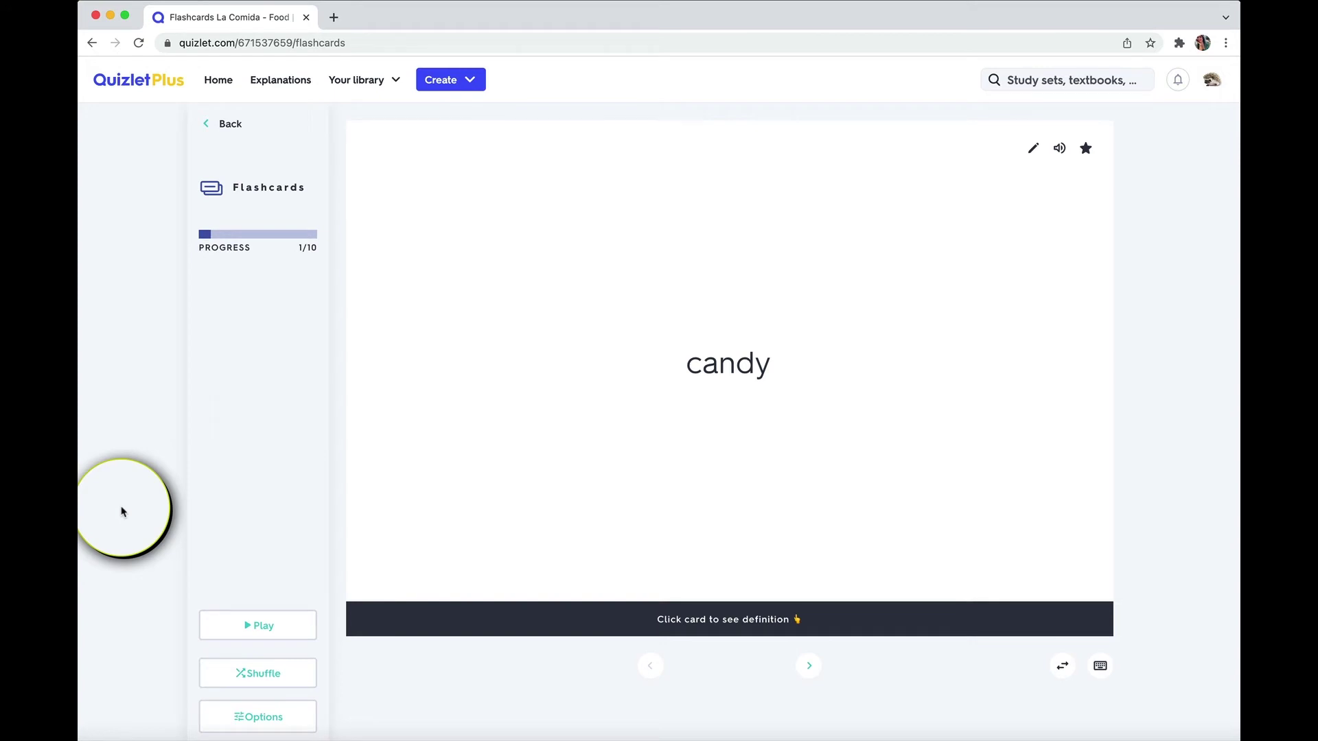
- In flashcard options, turn study audio on but switch the English audio off
click(296, 718)
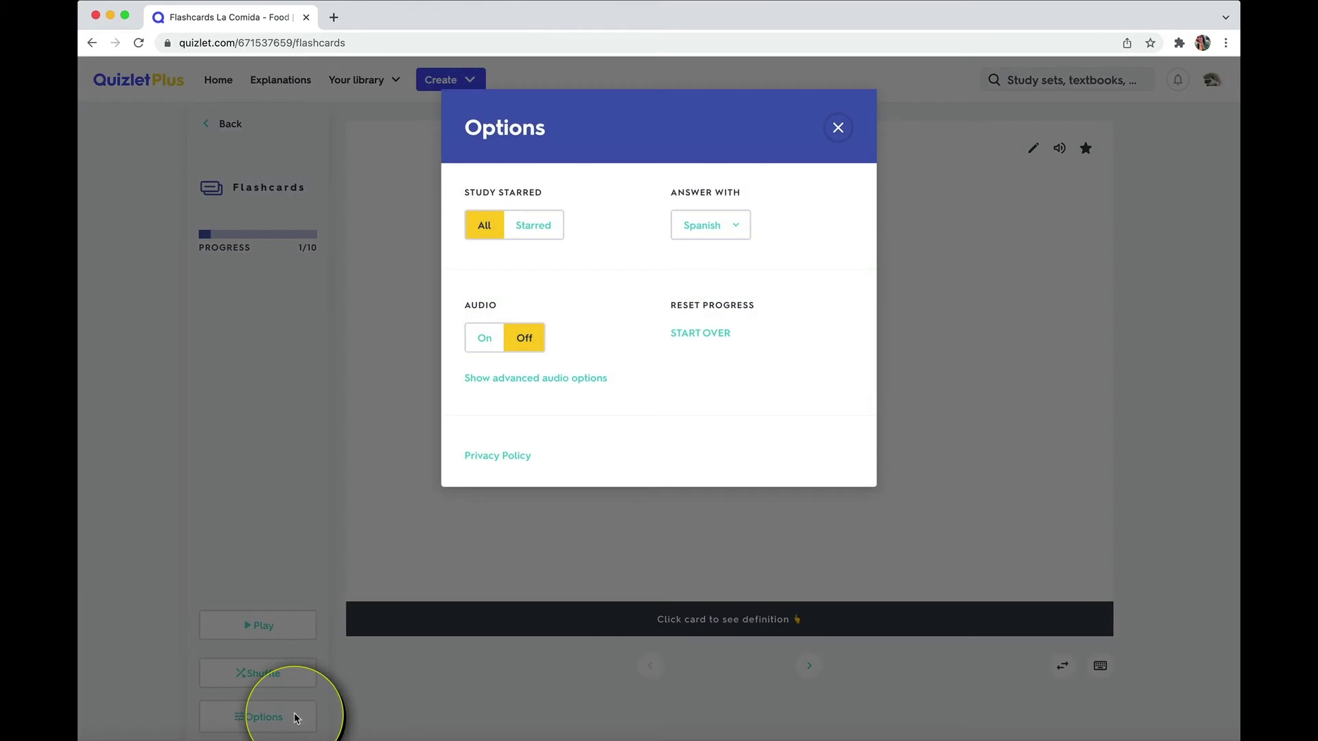
click(492, 349)
click(530, 379)
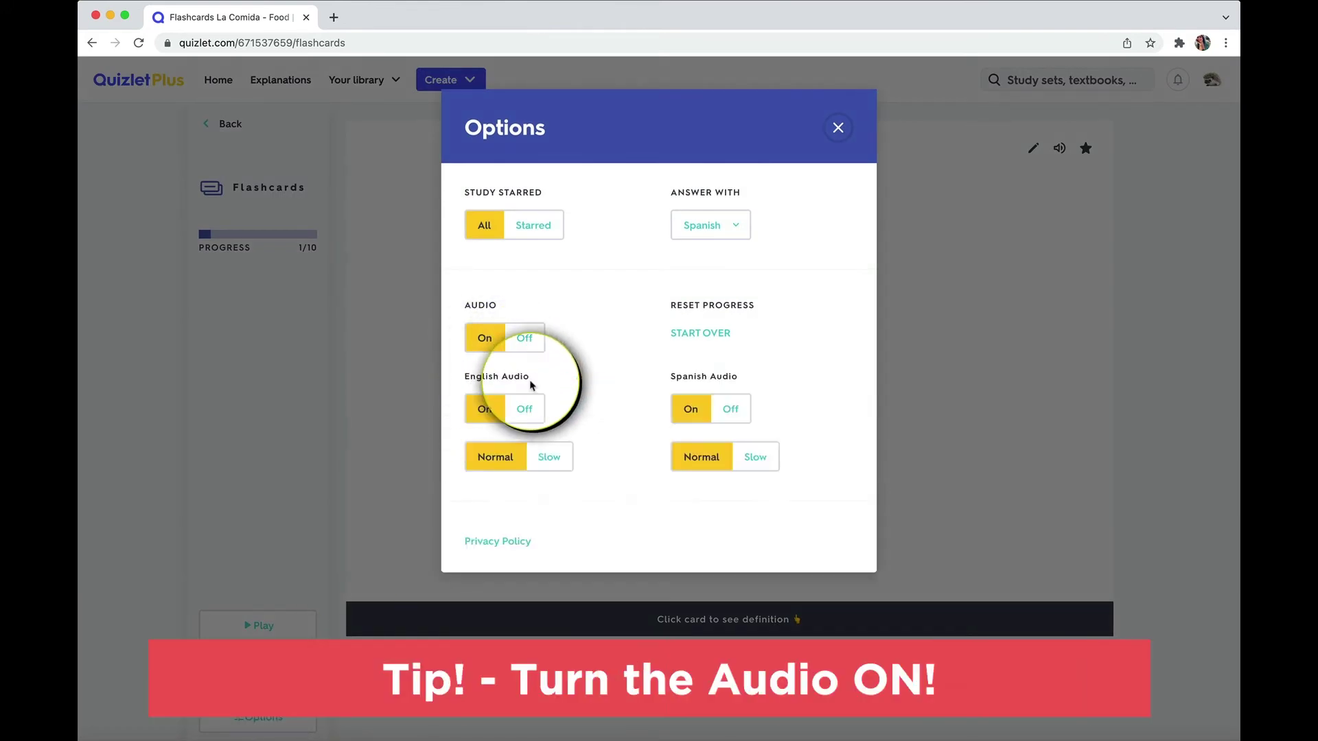
click(530, 405)
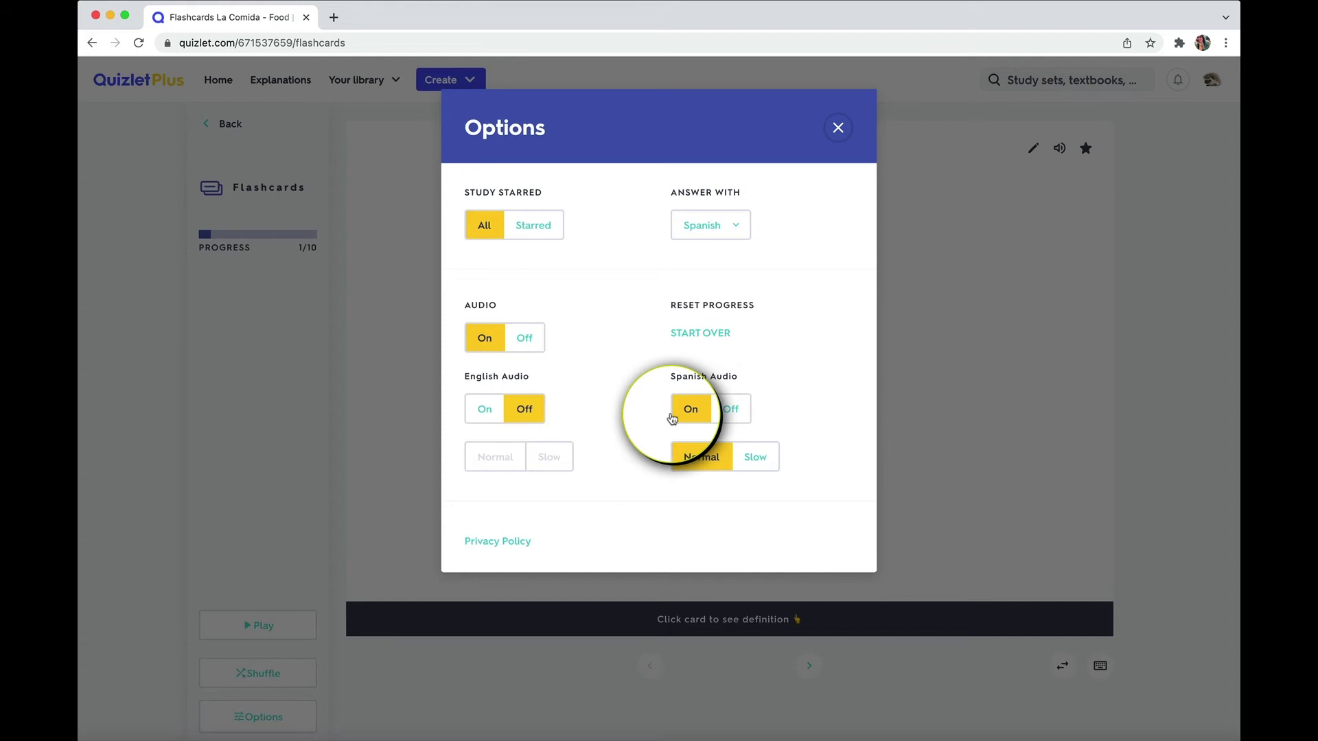
- Keep Answer With on Spanish and start flashcard progress over
click(729, 238)
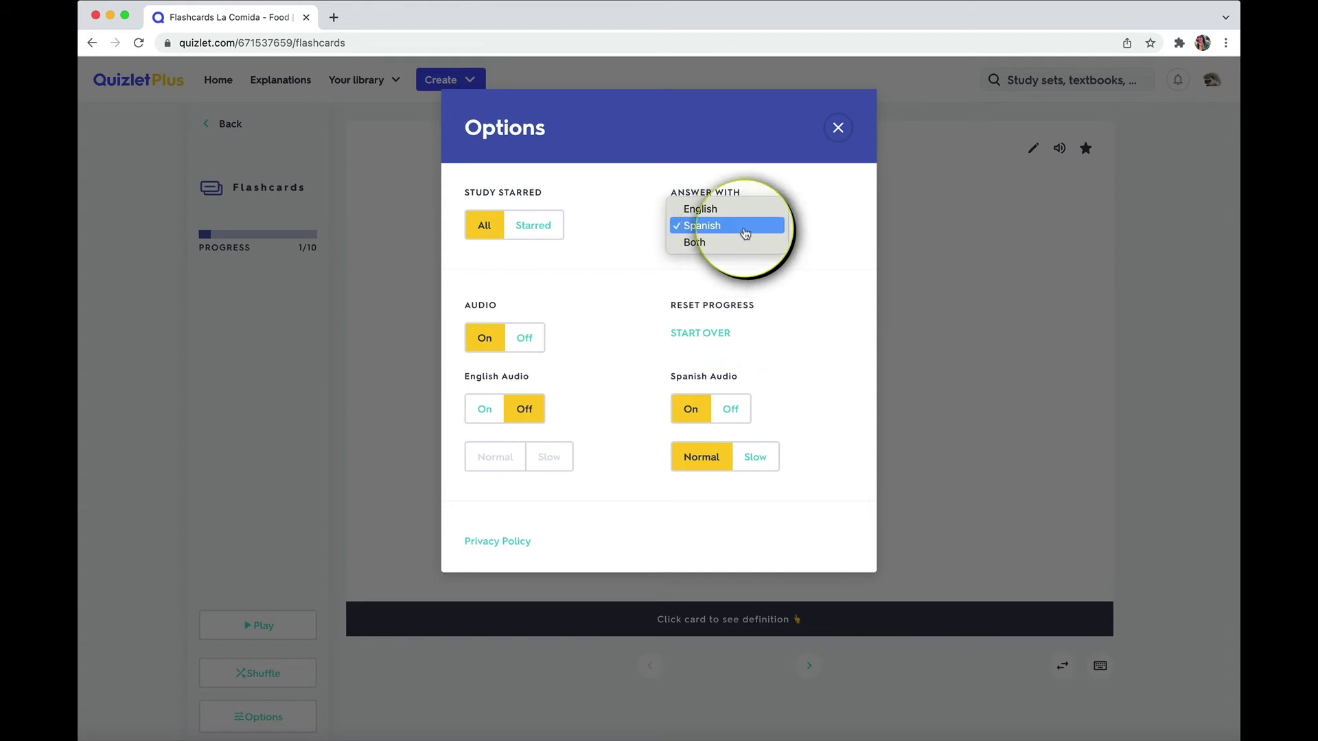
click(745, 232)
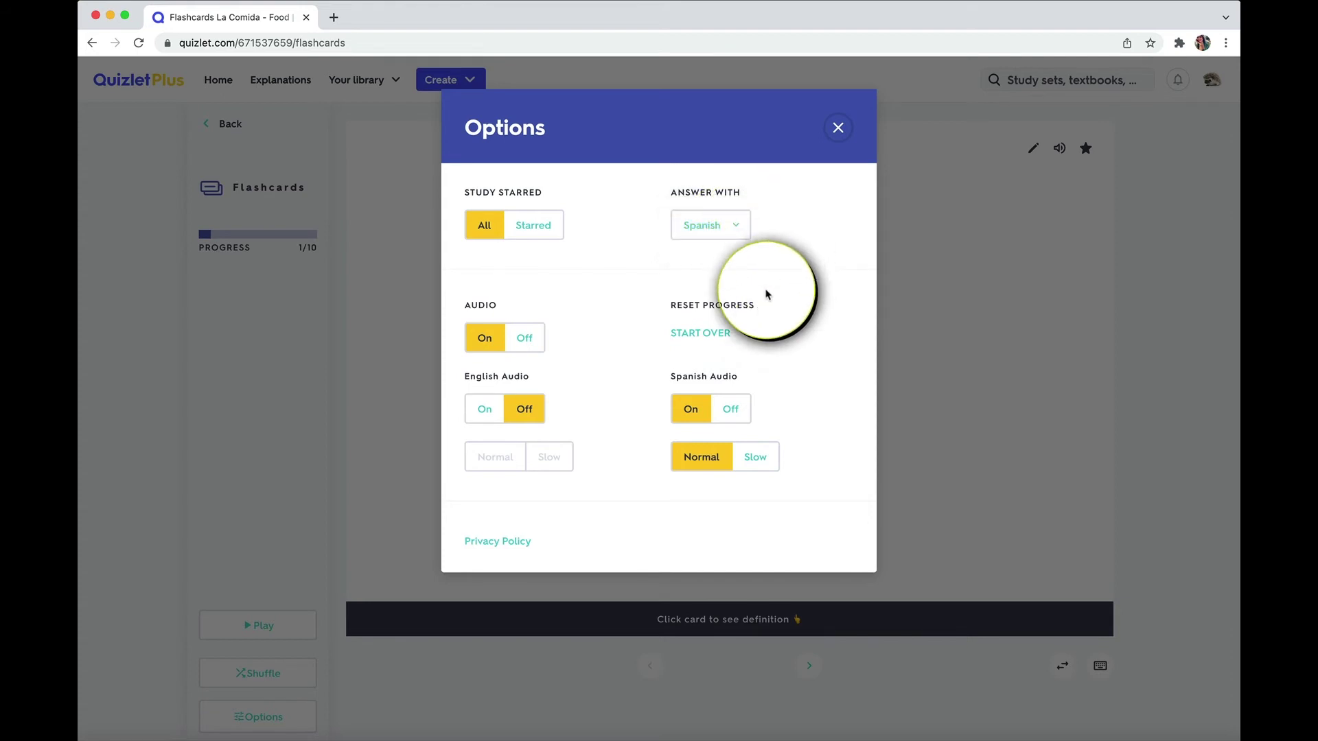
click(717, 333)
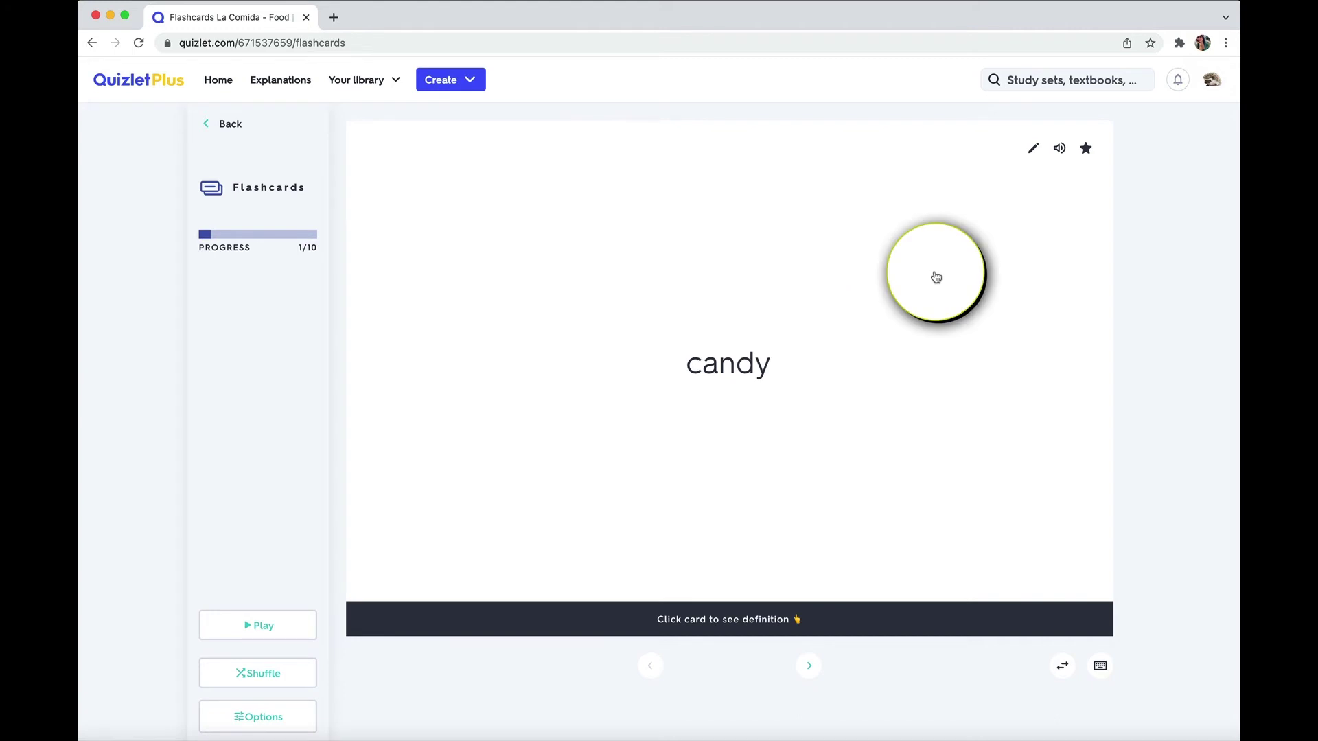
- Flip the candy card both ways, then move to ice cream and flip it to el helado and back
click(936, 277)
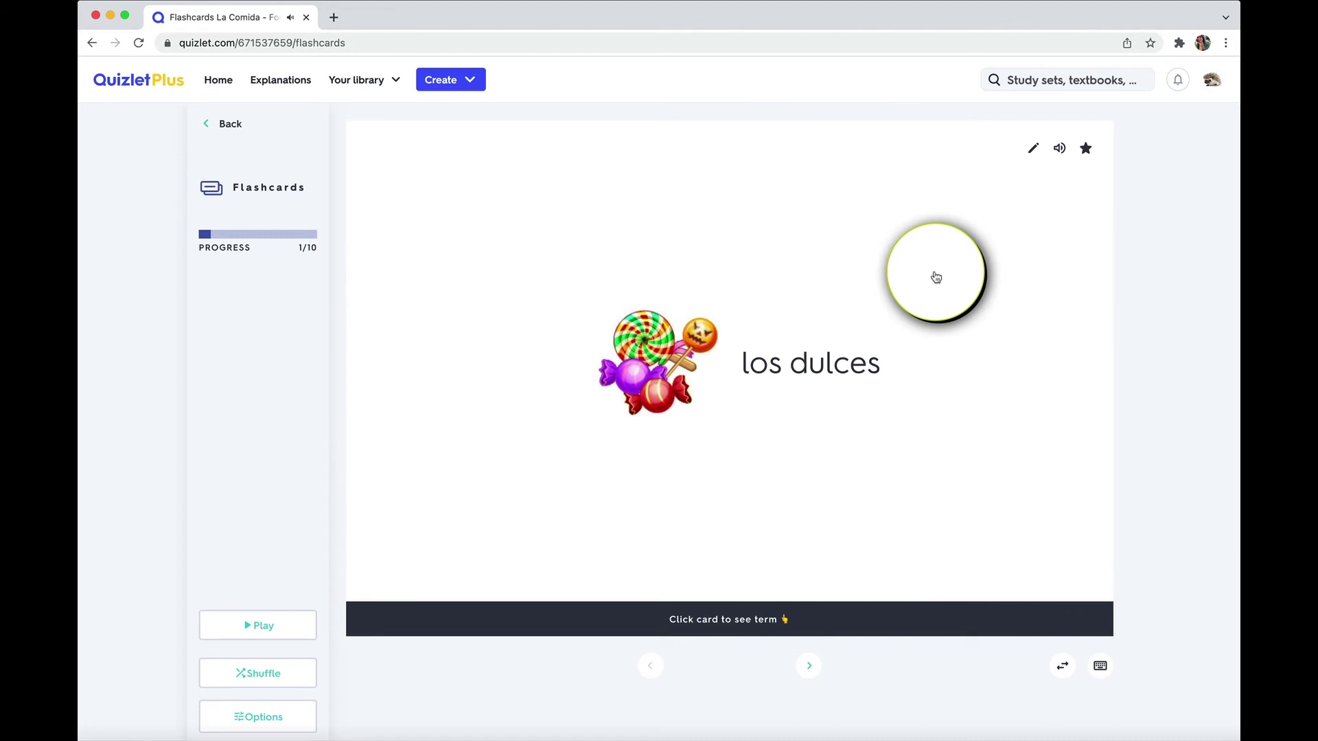
click(936, 277)
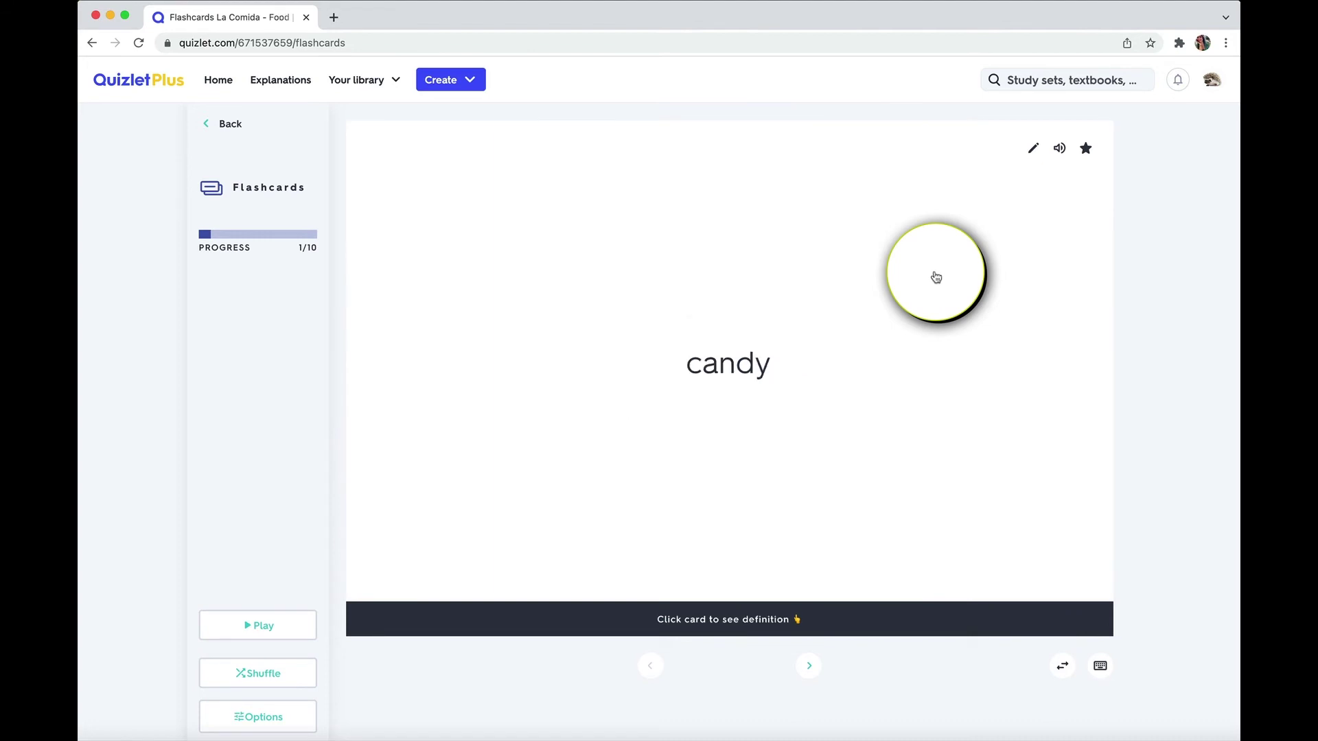
click(809, 664)
click(652, 667)
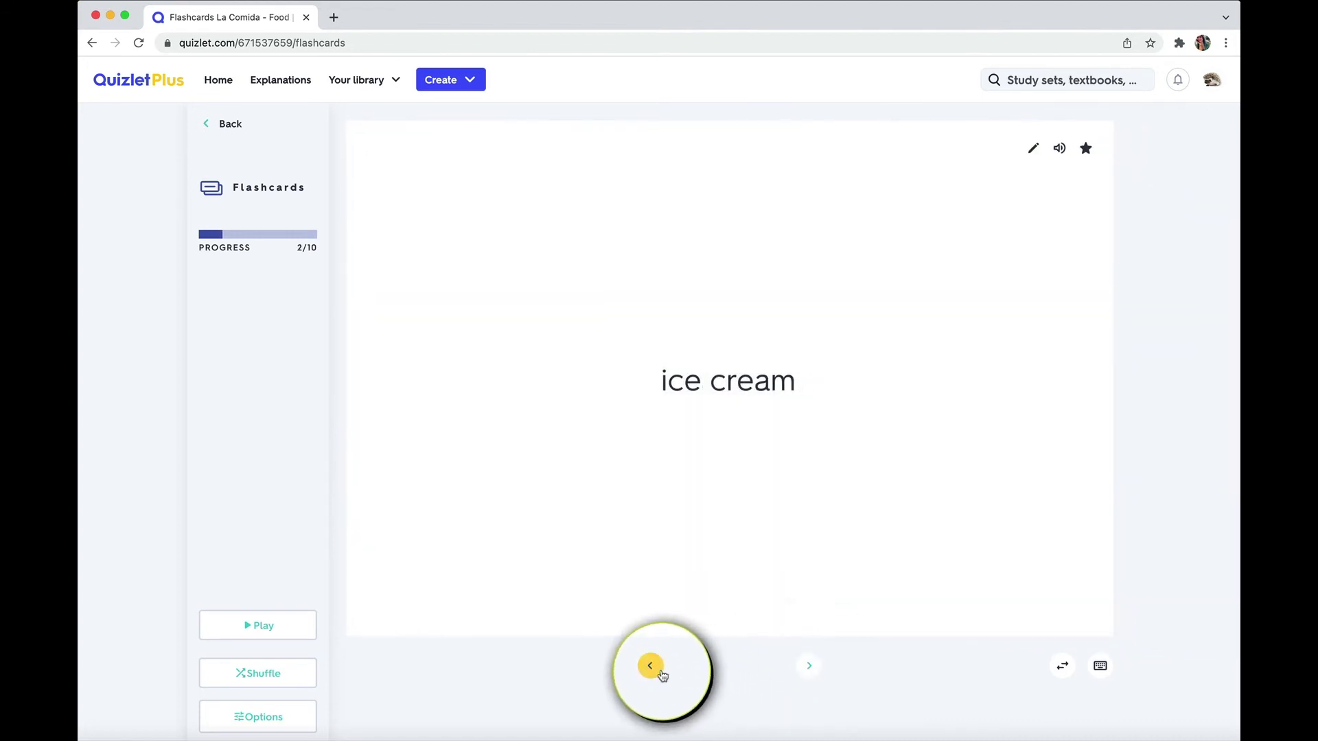
click(809, 665)
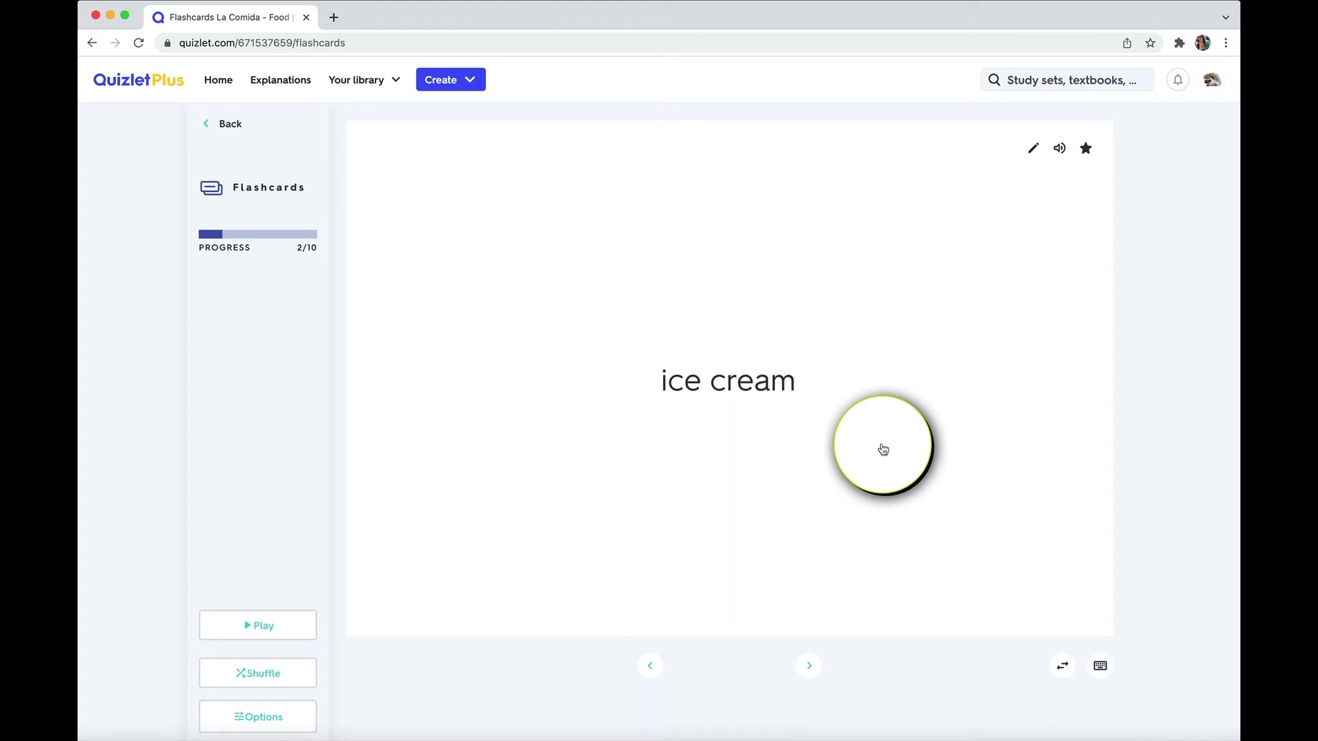
click(883, 450)
click(883, 449)
- Skip ahead, flip the chocolate card, and star the apple card
key(Right)
key(Right)
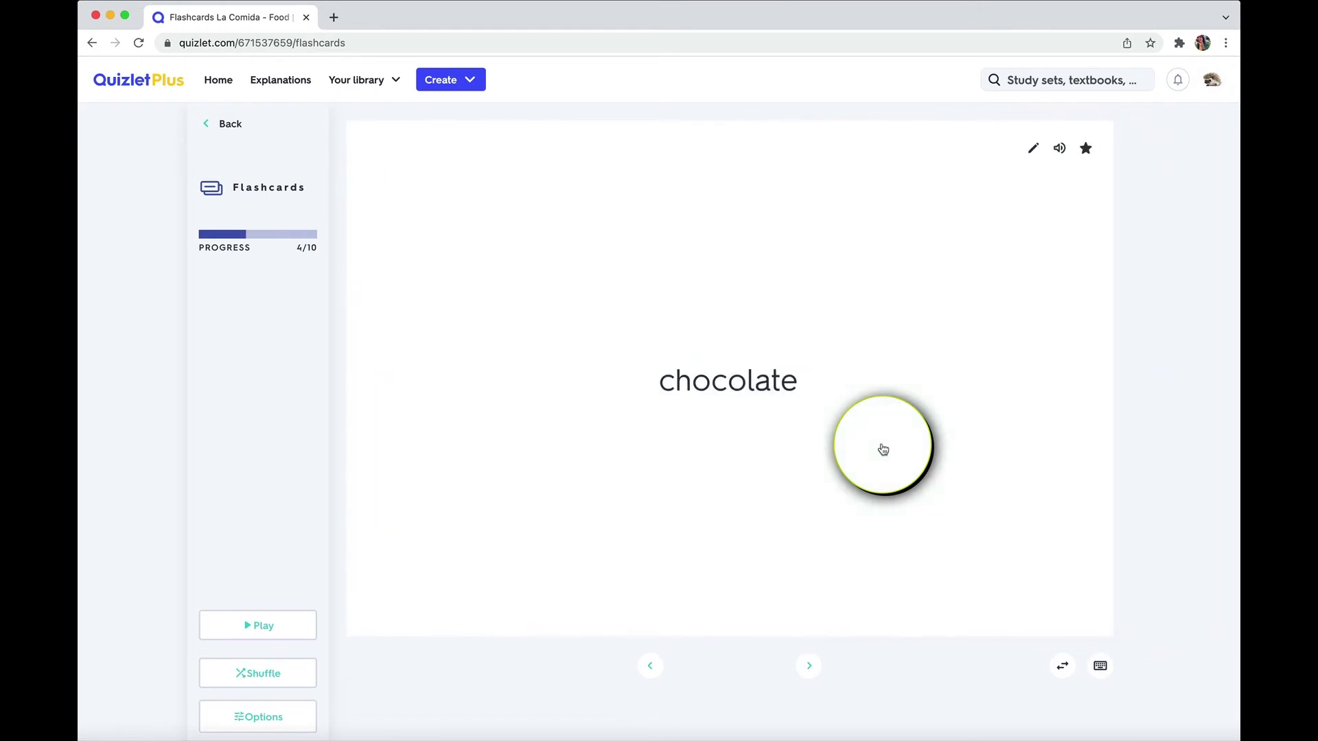
click(883, 450)
key(Right)
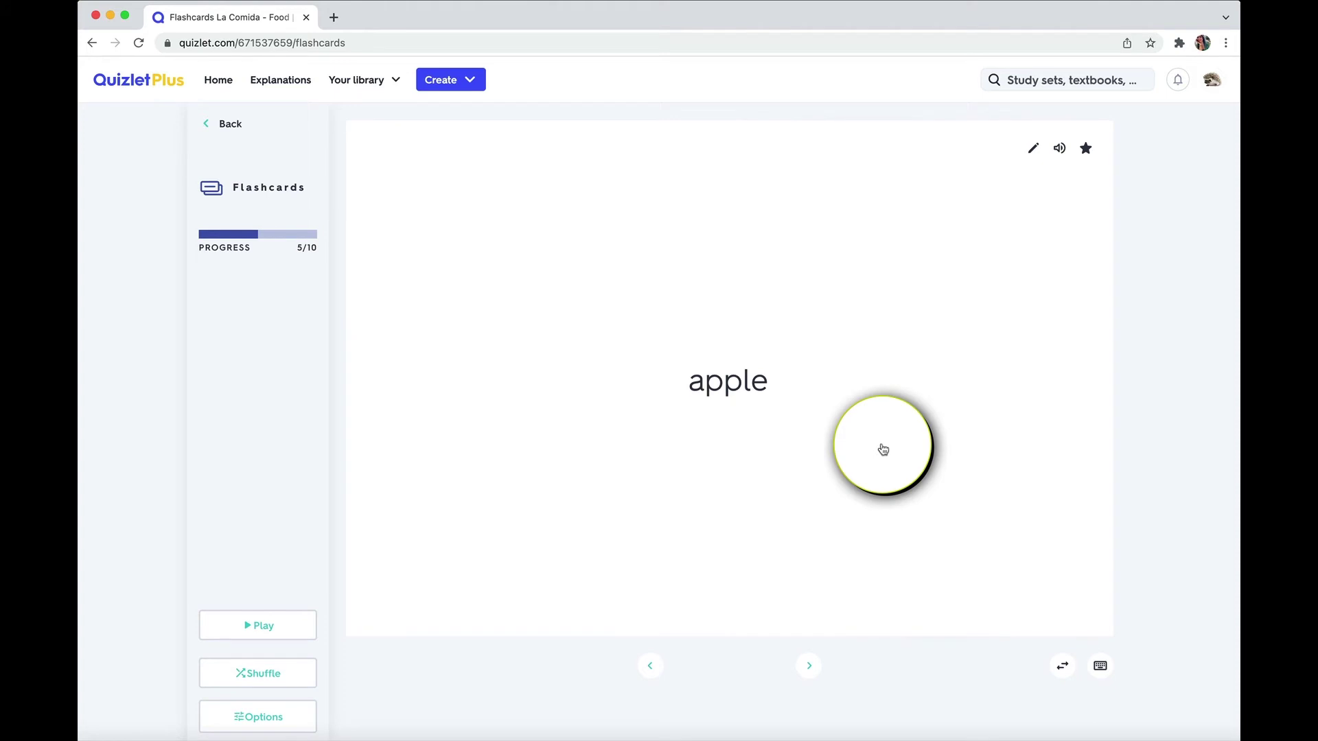
click(1088, 160)
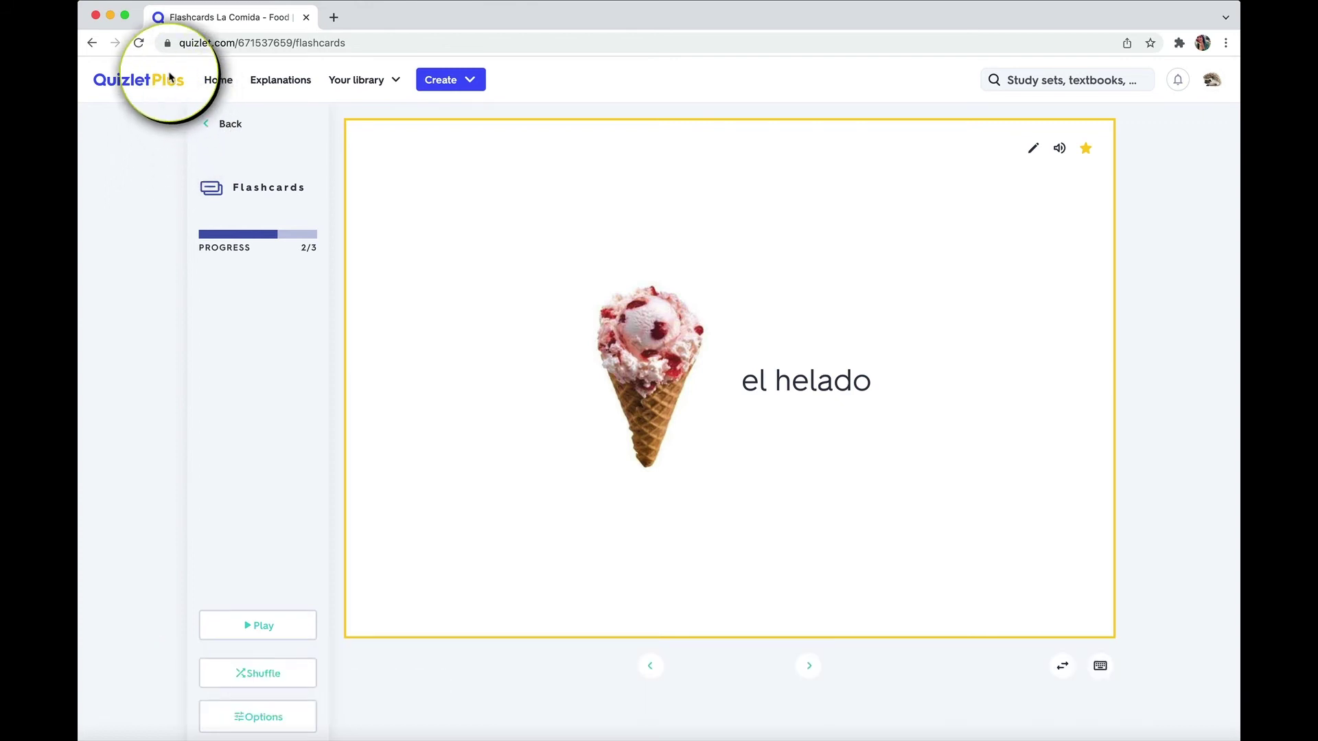
click(135, 91)
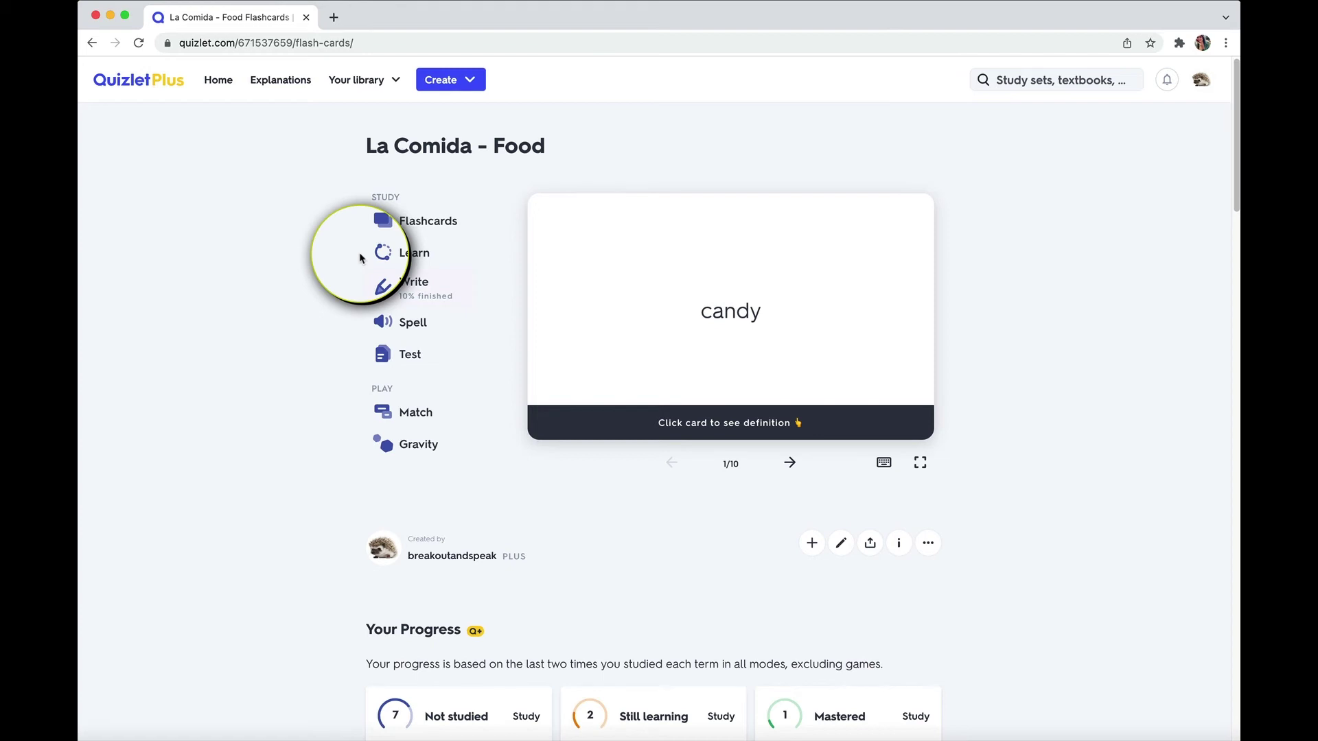
- Open Write mode, set Answer With to Spanish, and start over
click(411, 297)
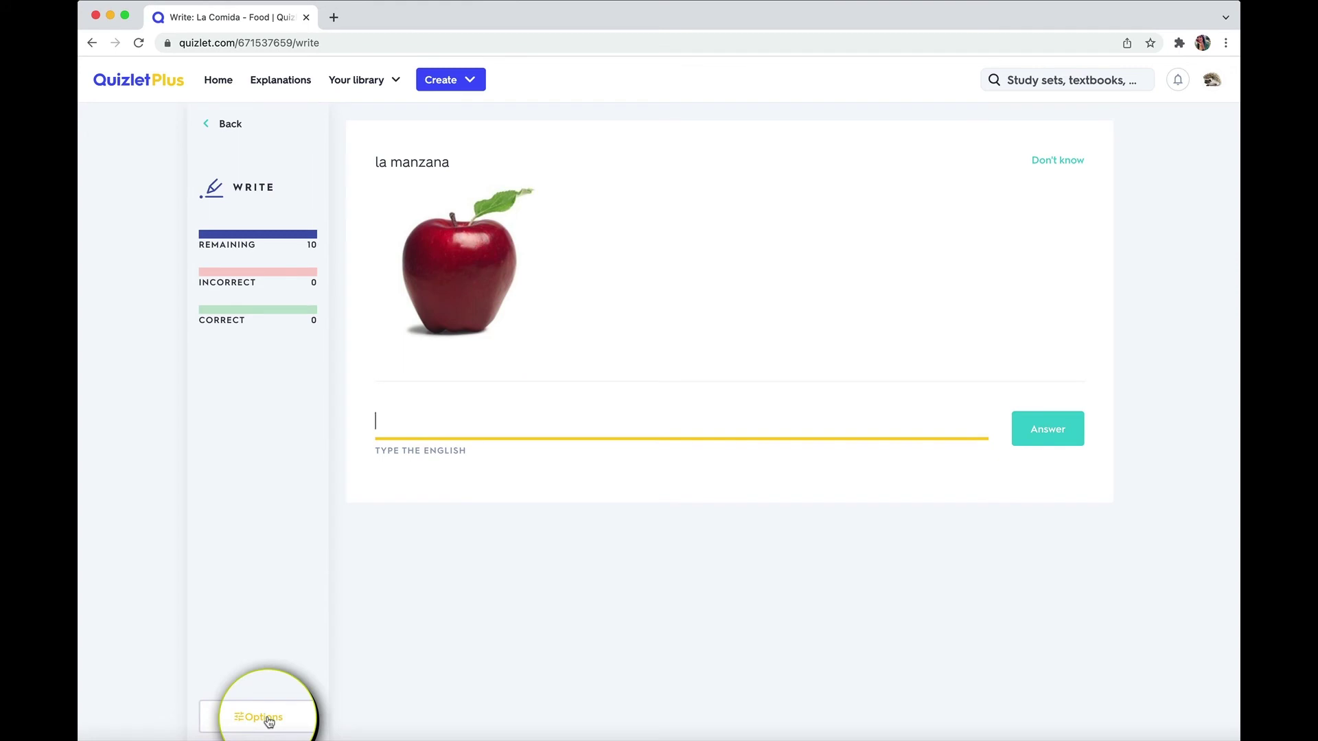
click(268, 720)
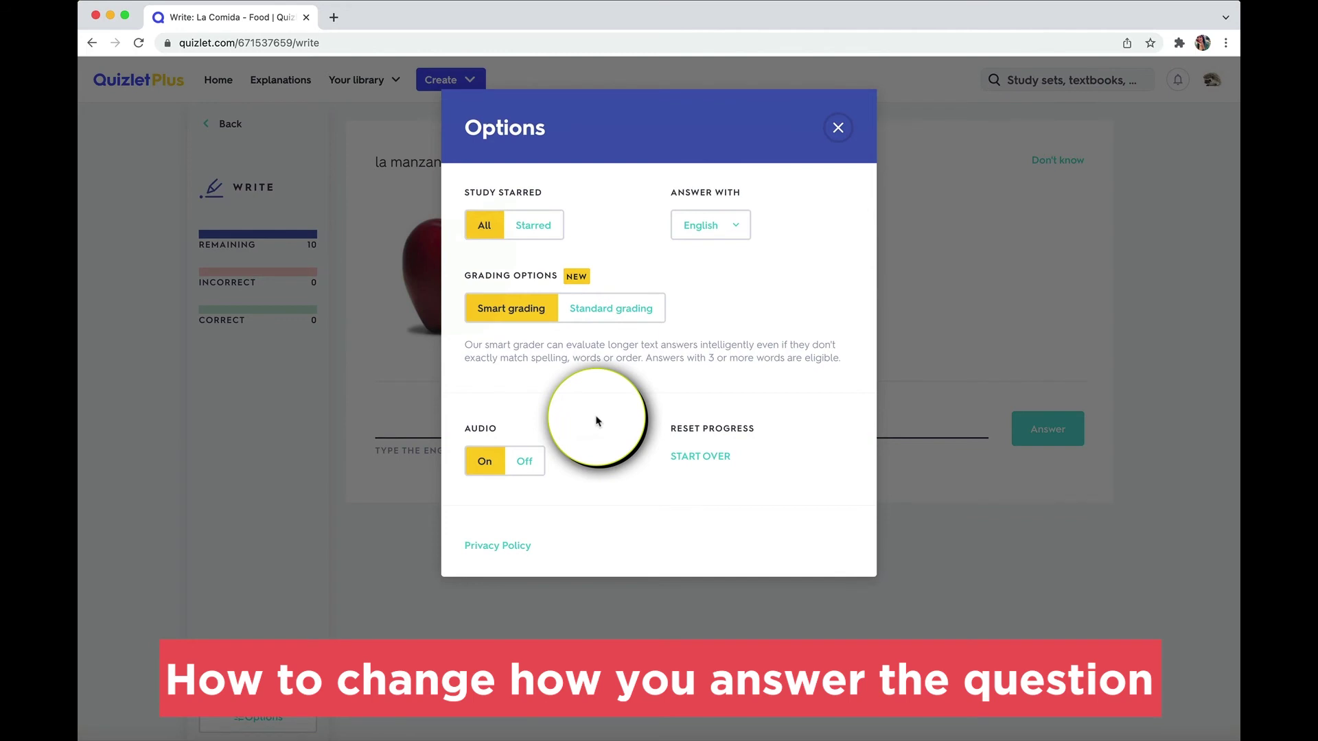
click(710, 226)
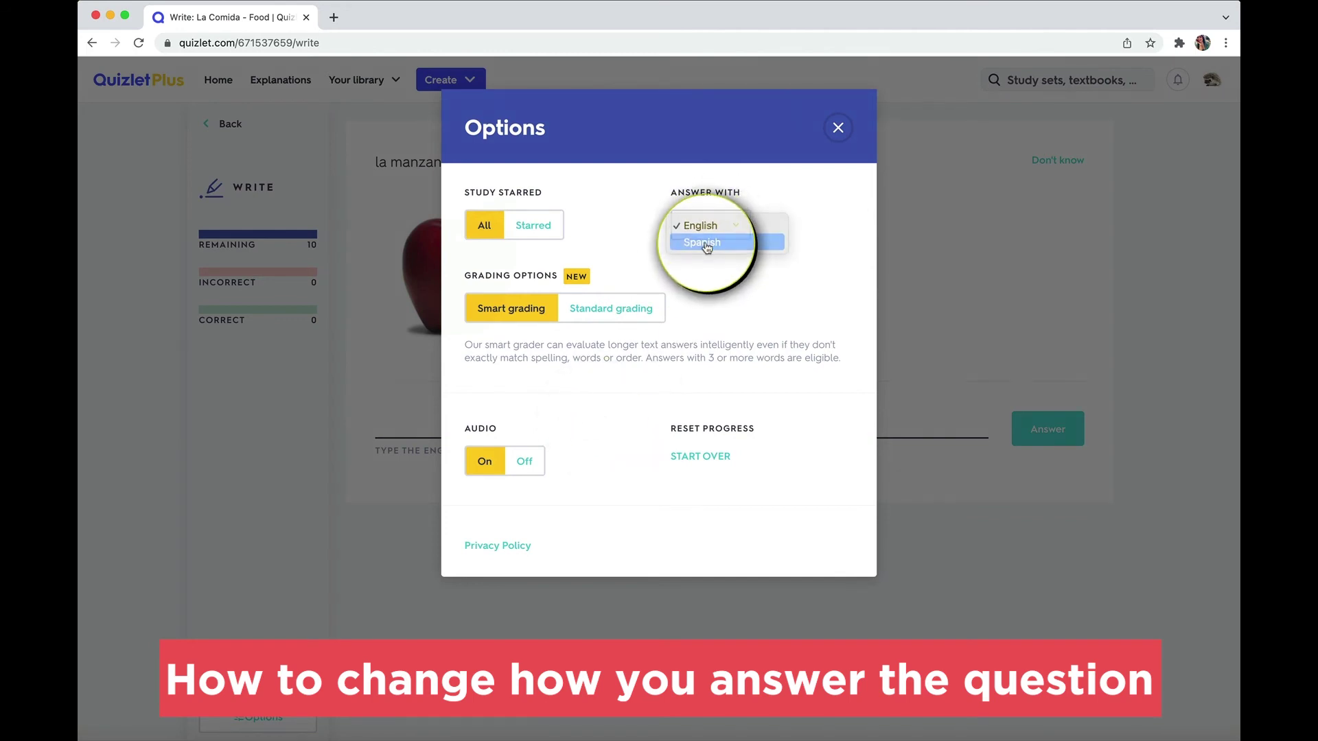
click(707, 245)
click(689, 458)
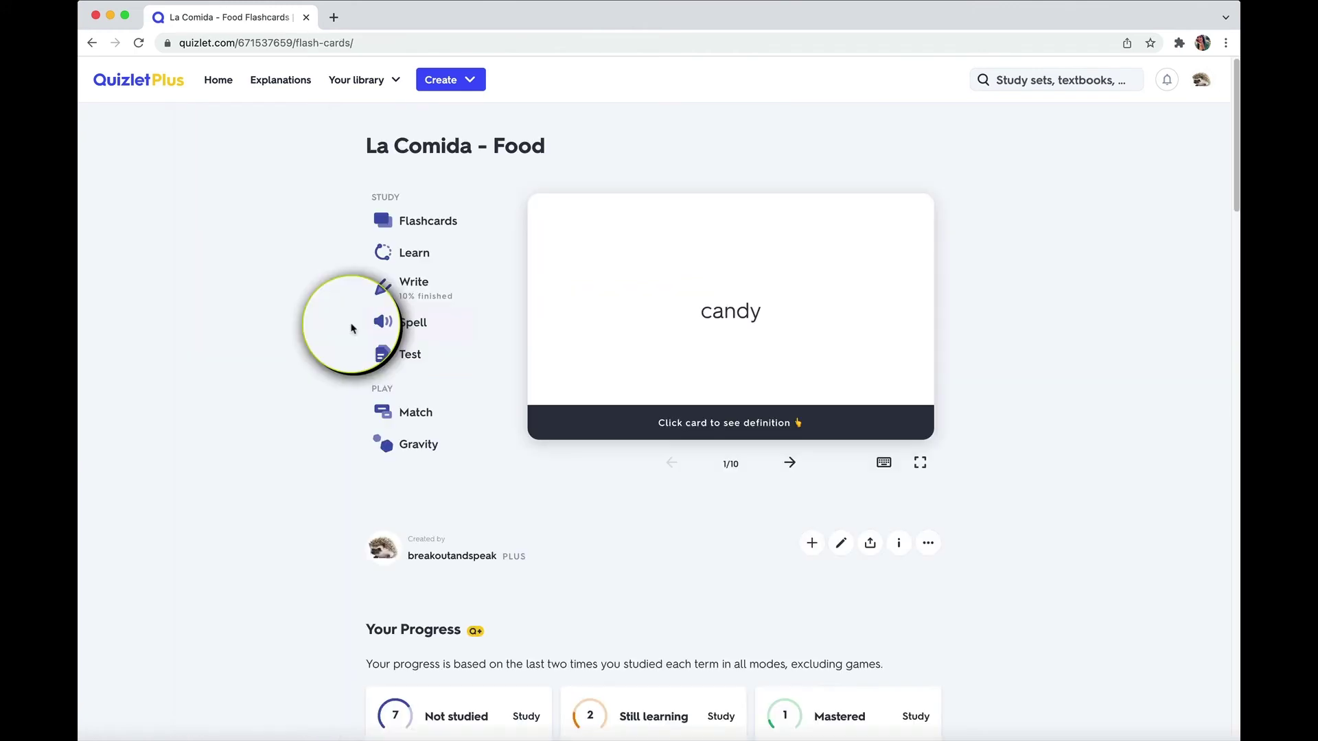
- Open Spell mode, play the spoken word, and put the cursor in the answer field
click(381, 324)
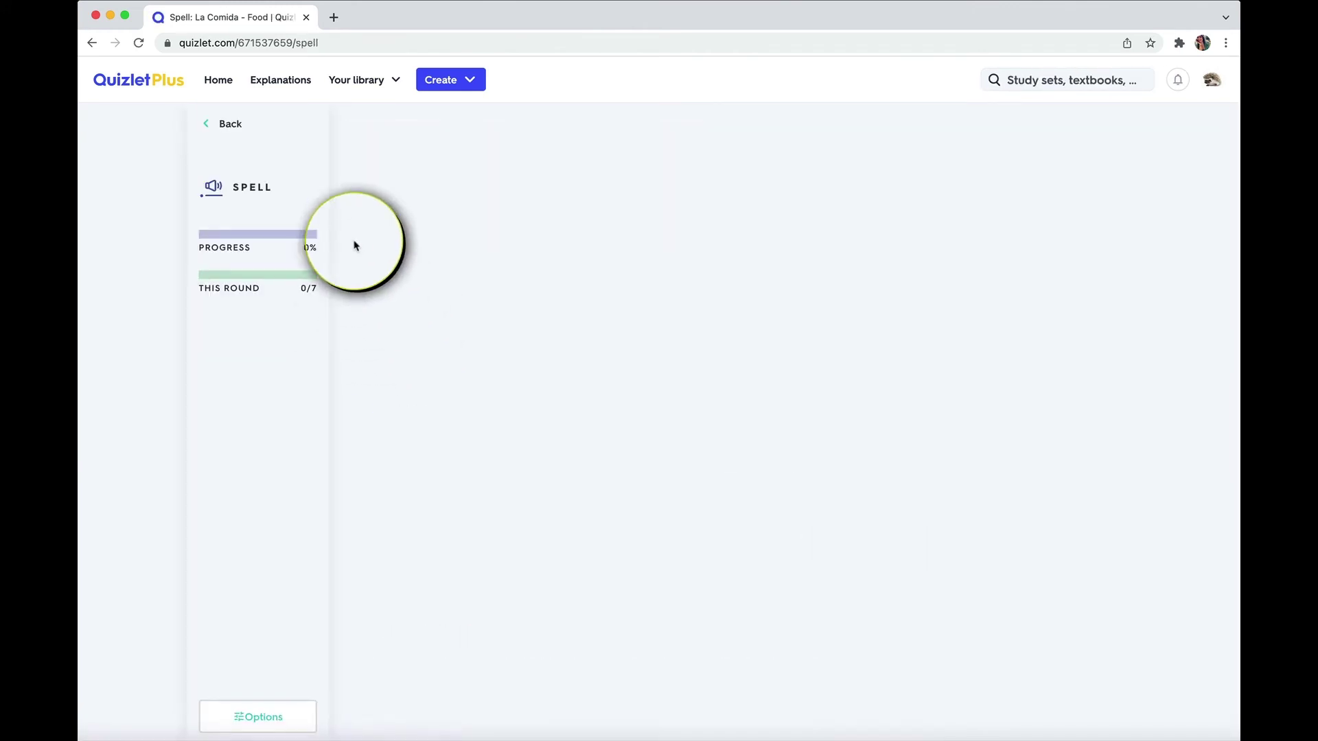
click(380, 163)
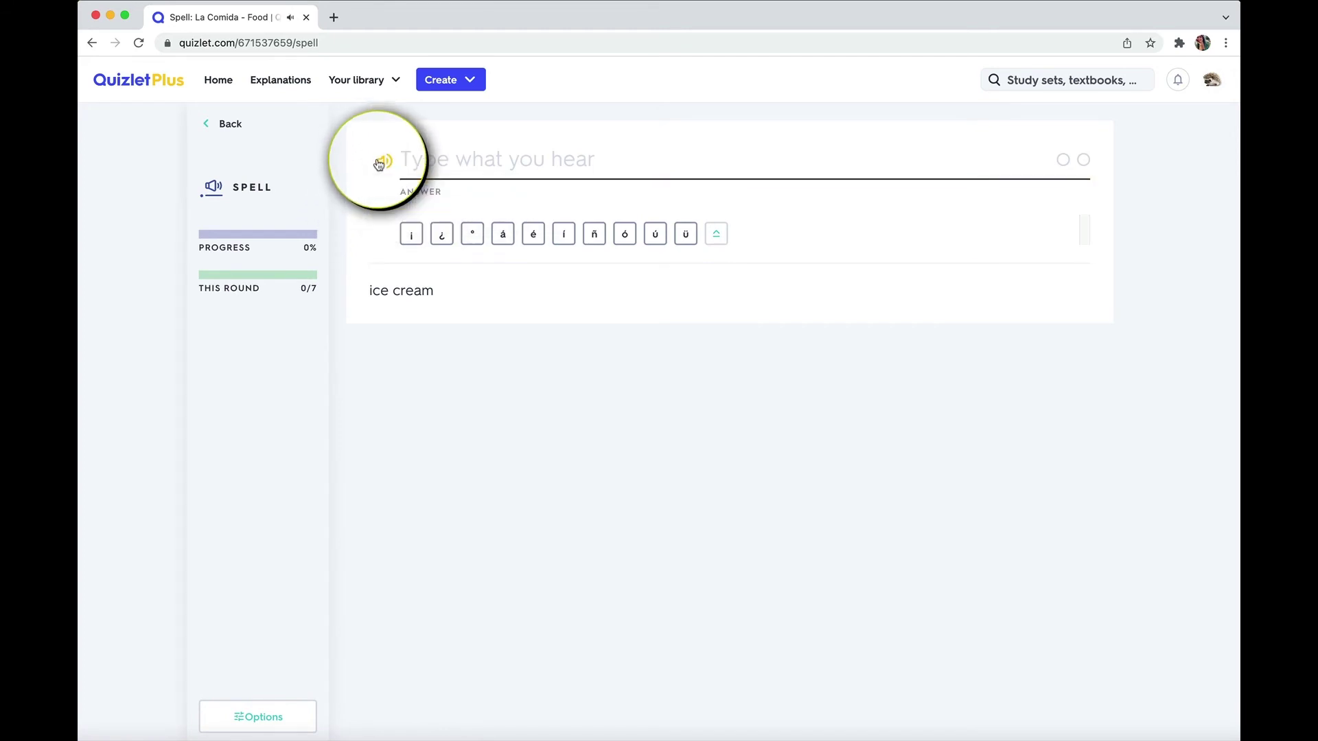
click(457, 163)
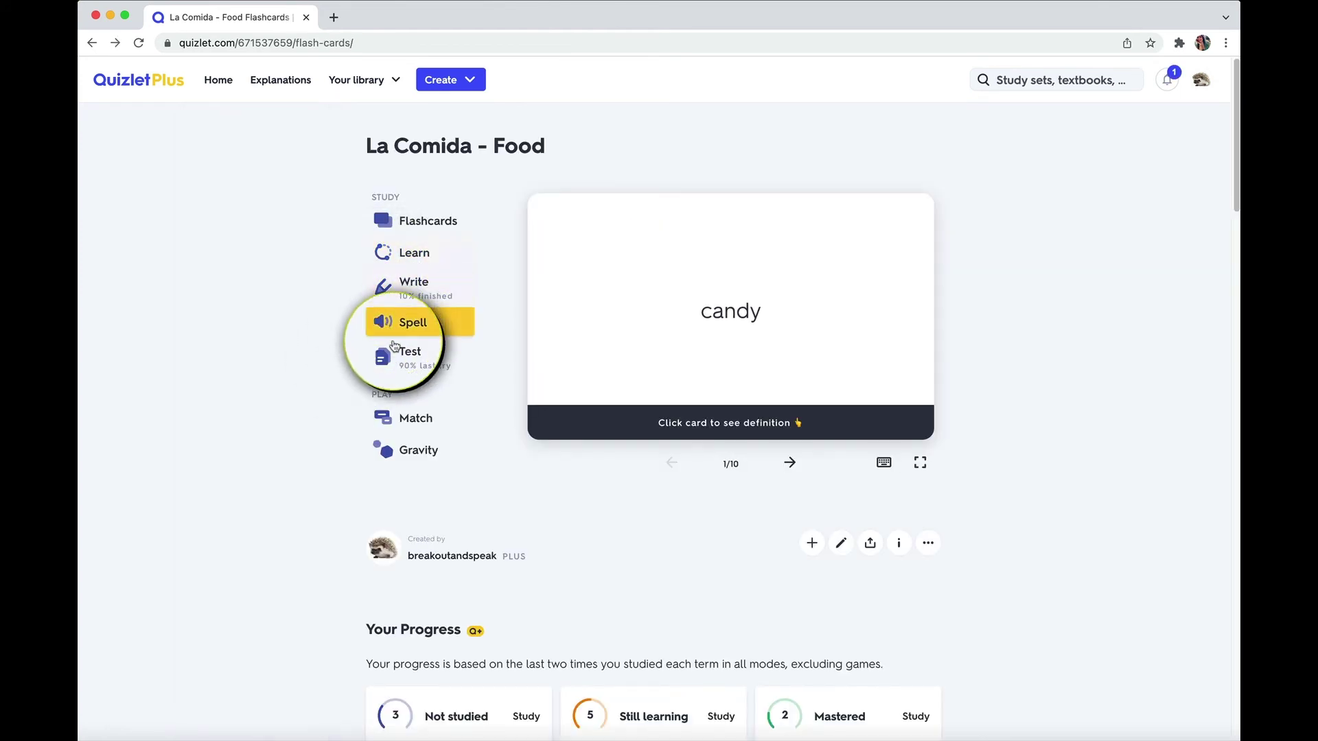
- Open Test options, uncheck True/False and Multiple choice, and create a new test
click(467, 371)
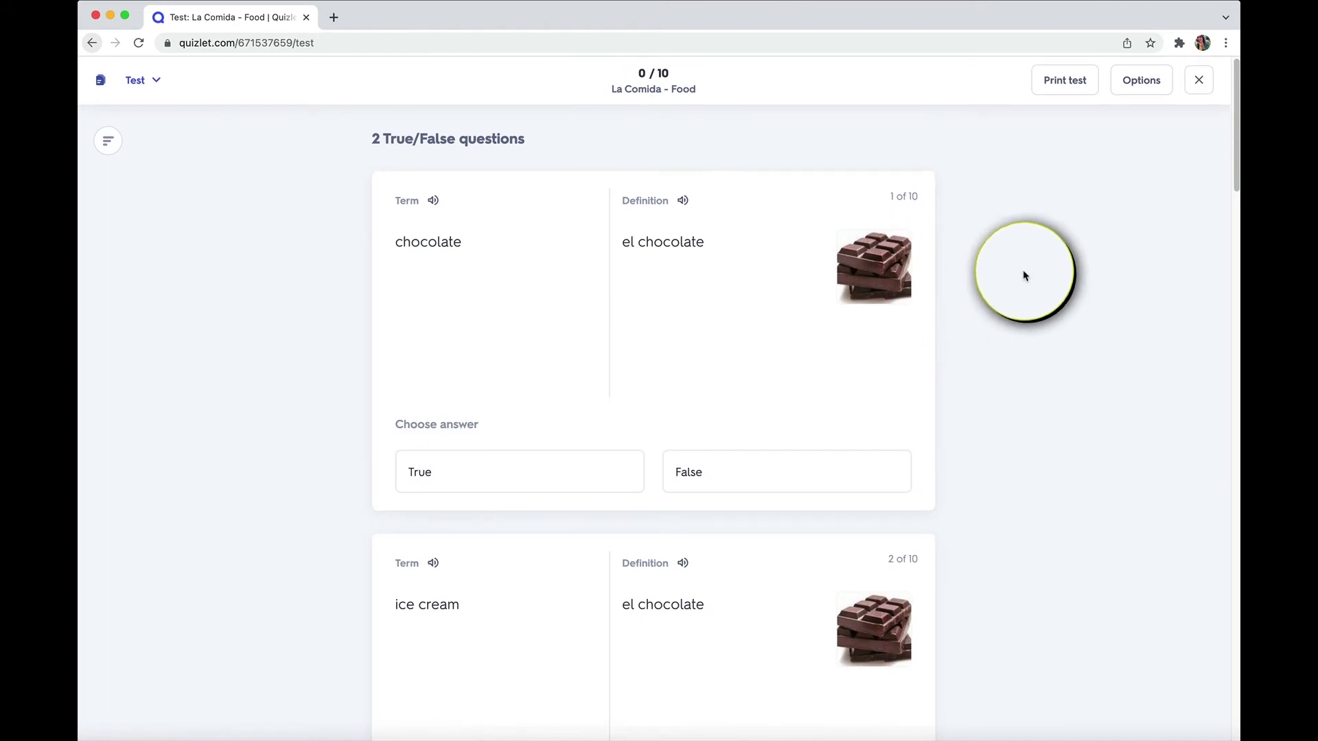
click(1142, 94)
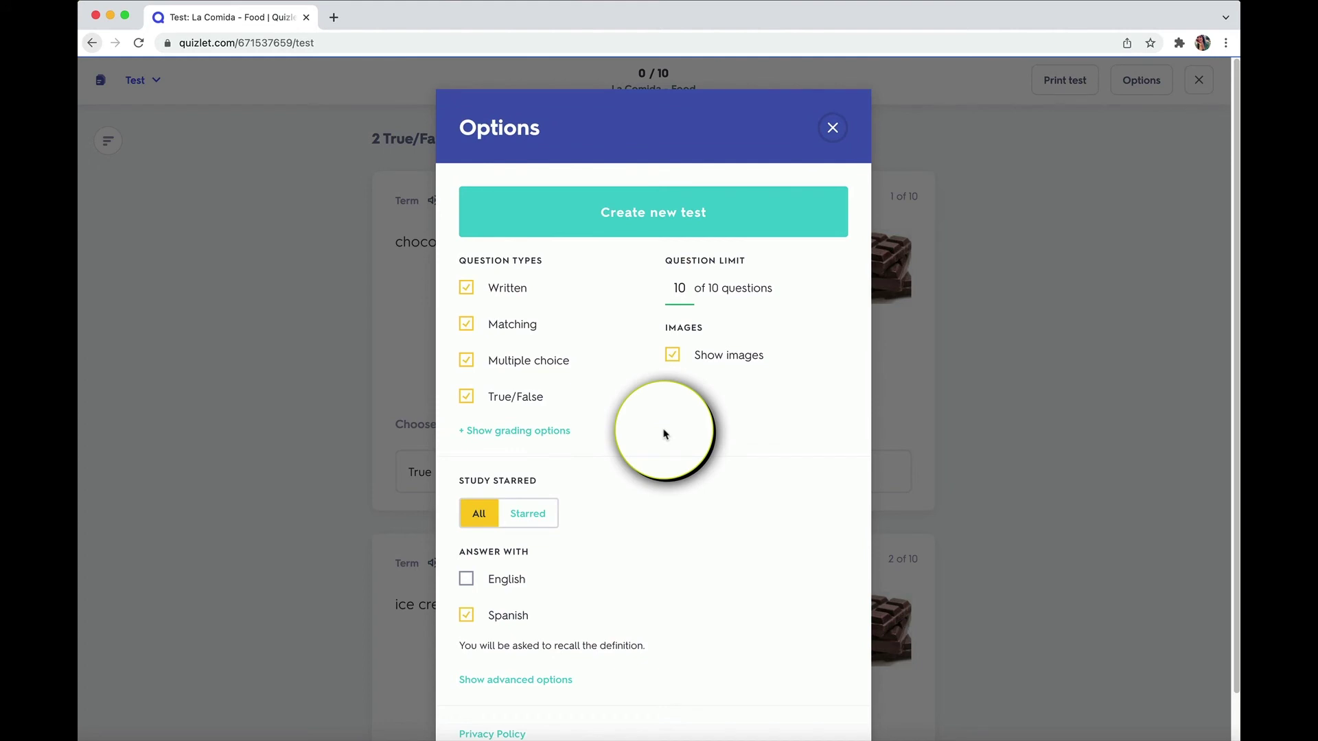
click(534, 402)
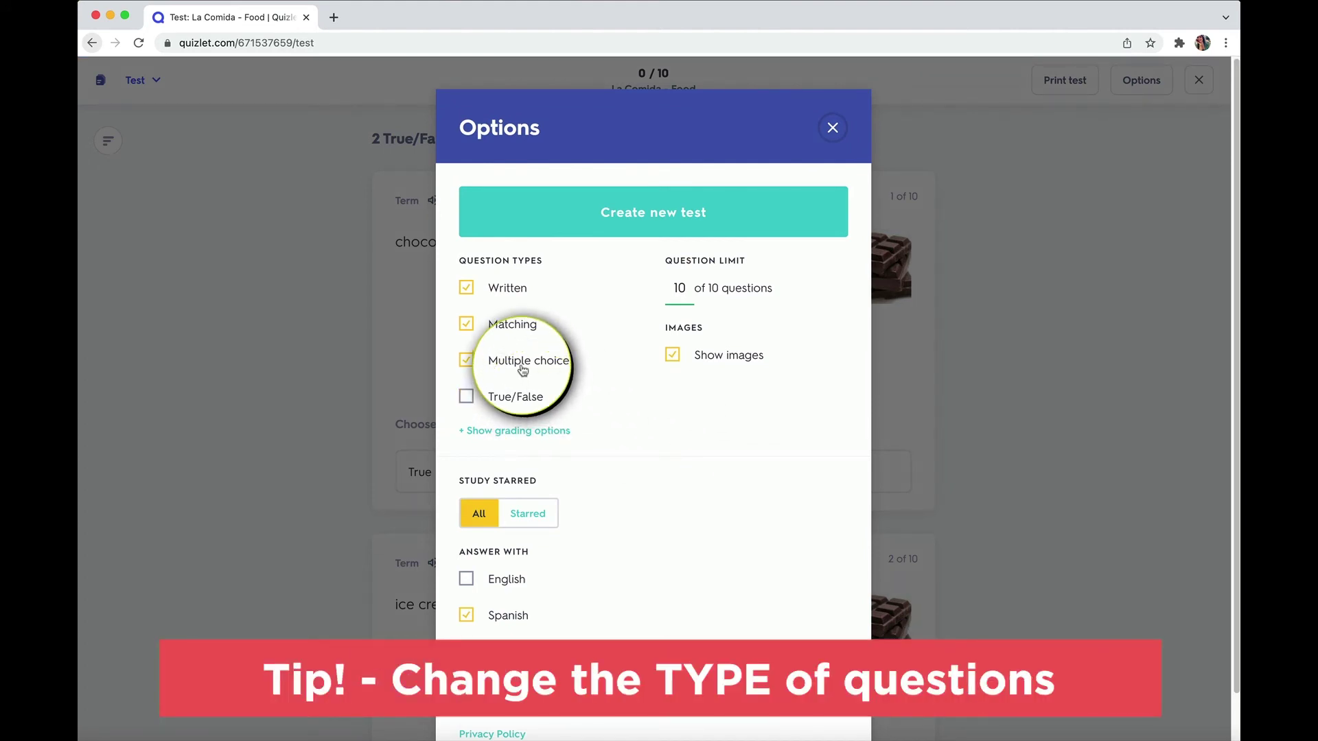
click(523, 371)
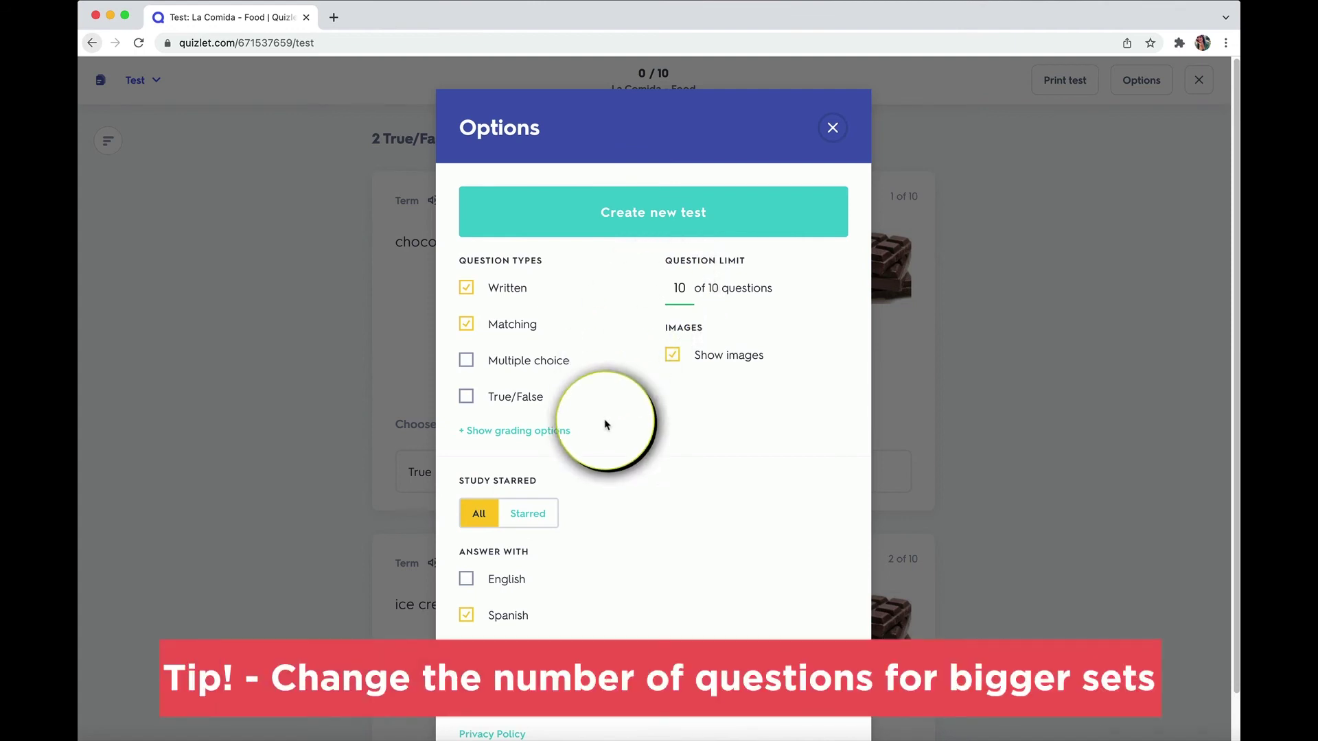
scroll(606, 424, down, 1)
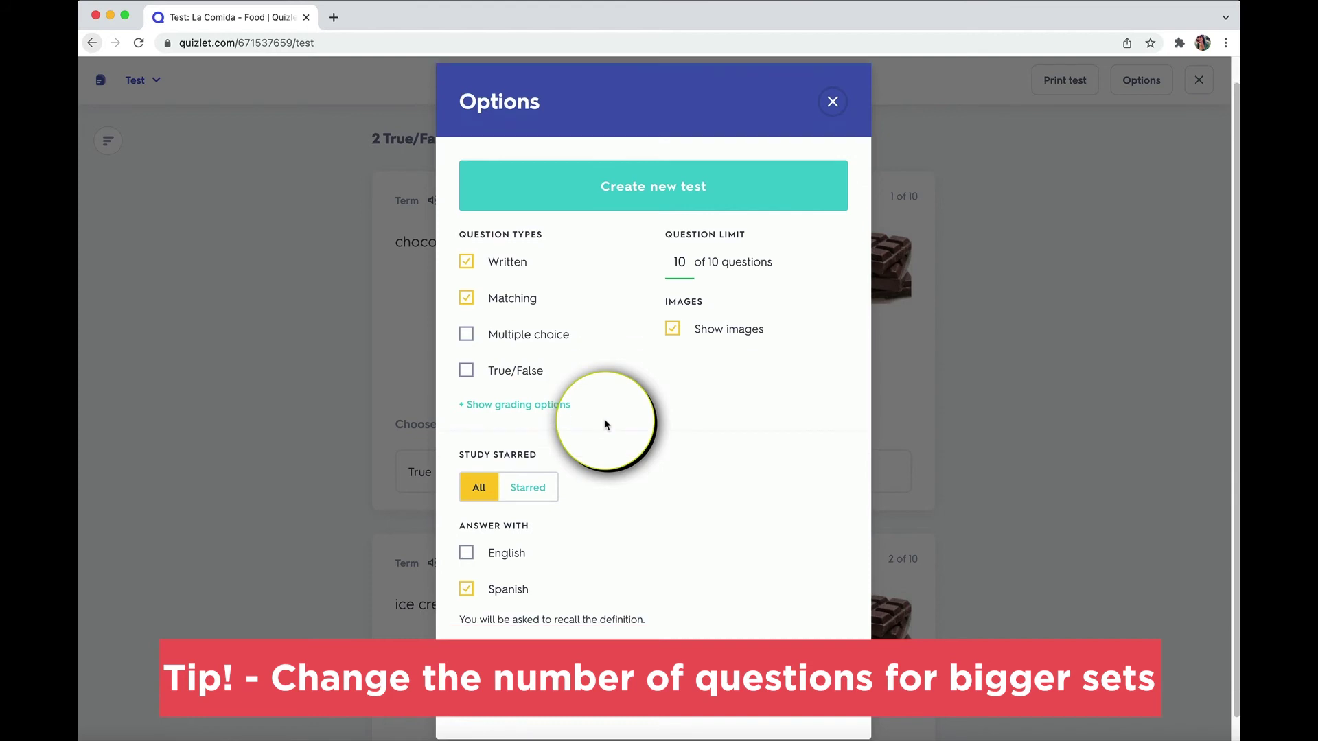
scroll(606, 424, down, 1)
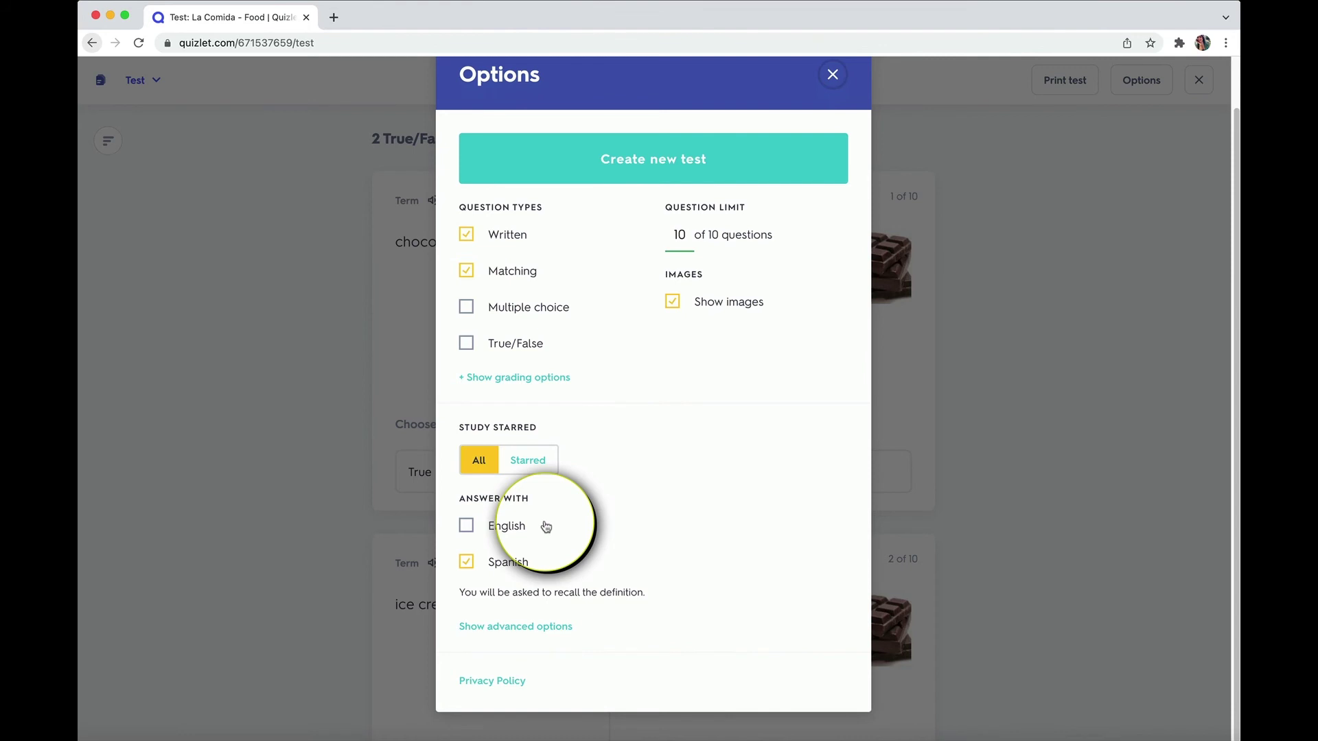
scroll(547, 527, up, 1)
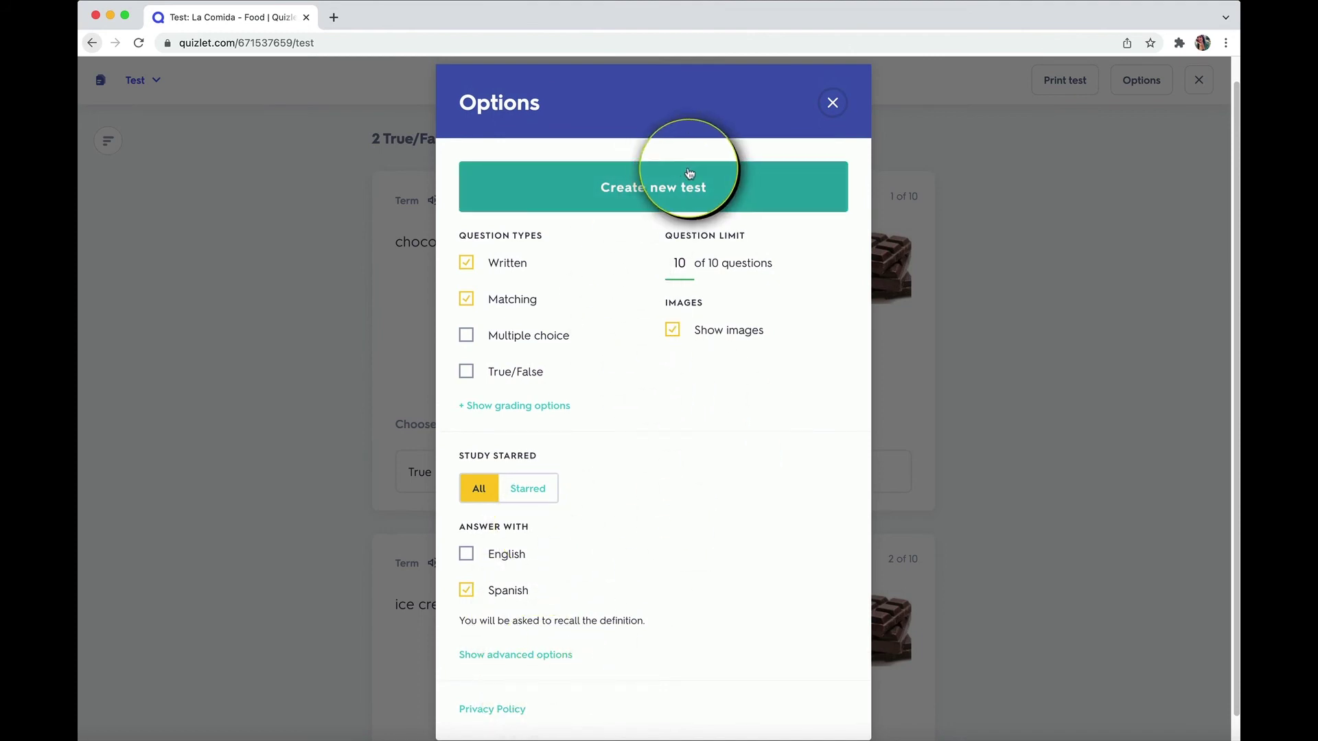
click(735, 187)
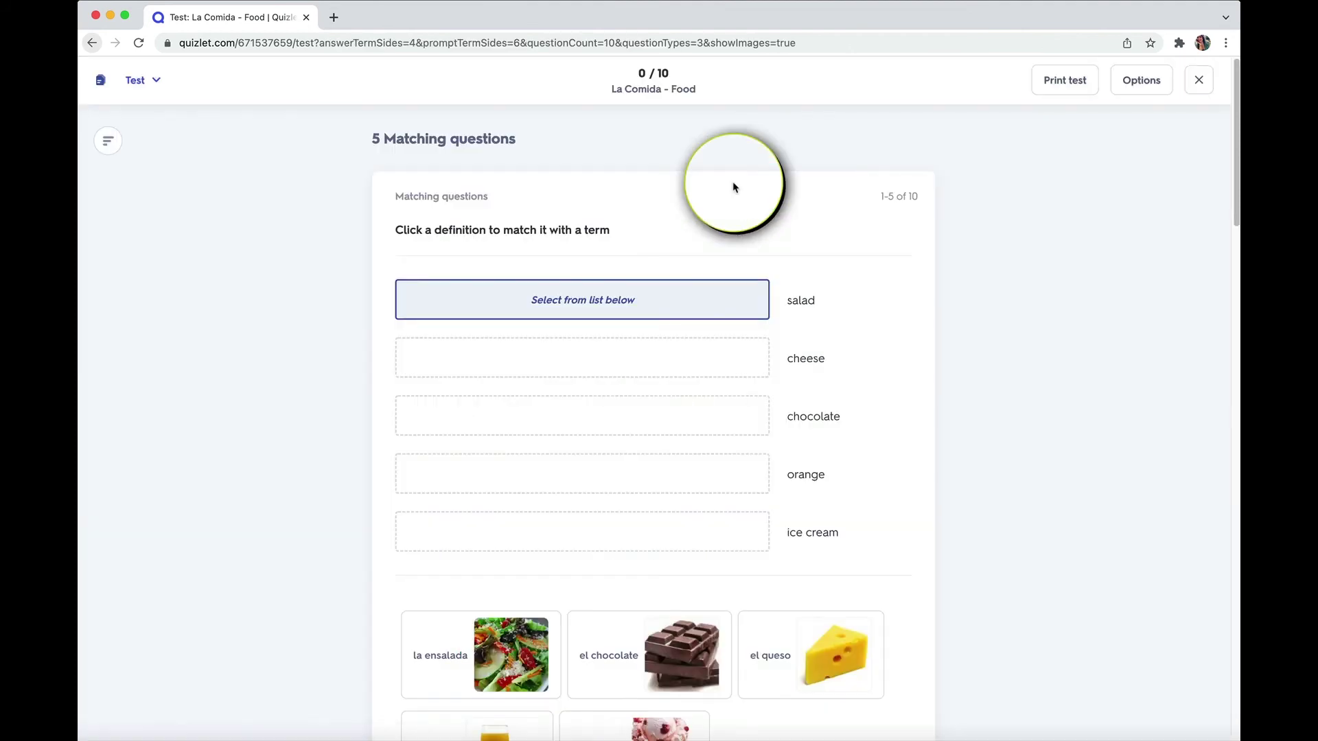
- Scroll through the test and start answering the written candy question
scroll(1019, 299, down, 1)
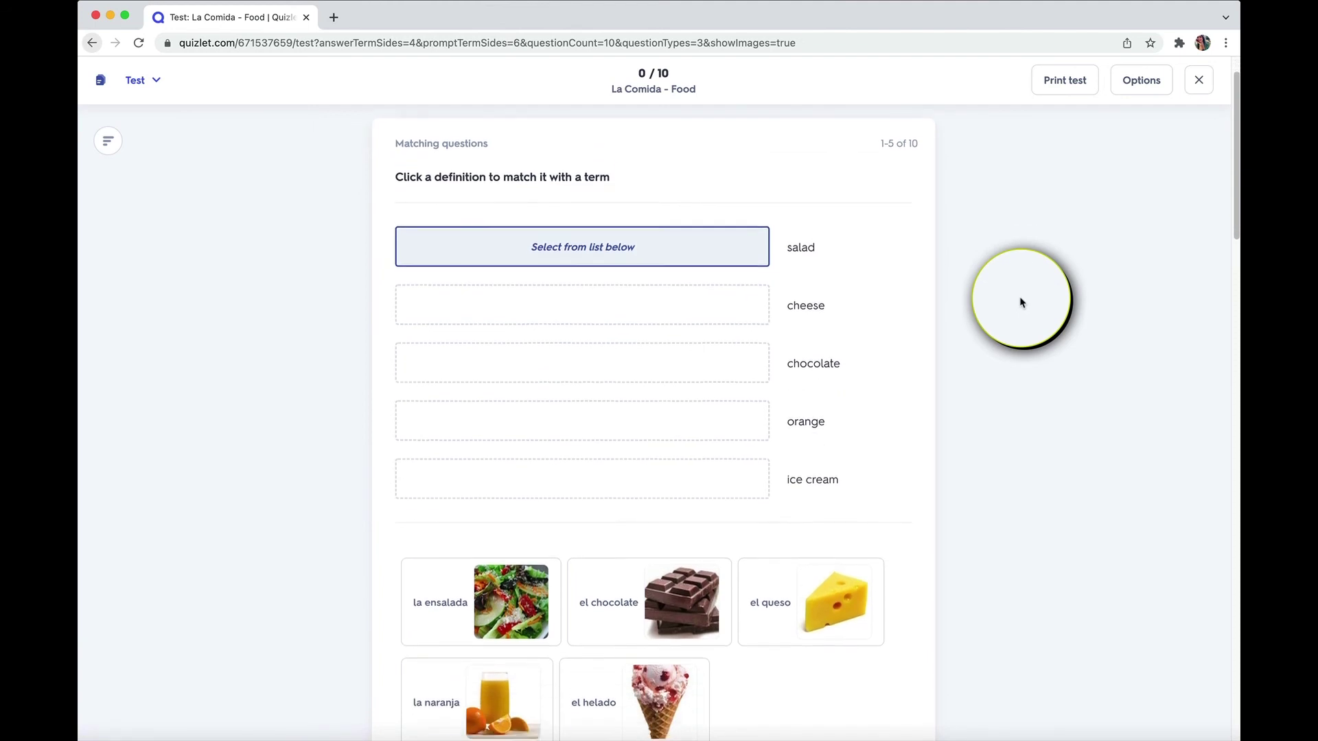
scroll(1021, 302, down, 10)
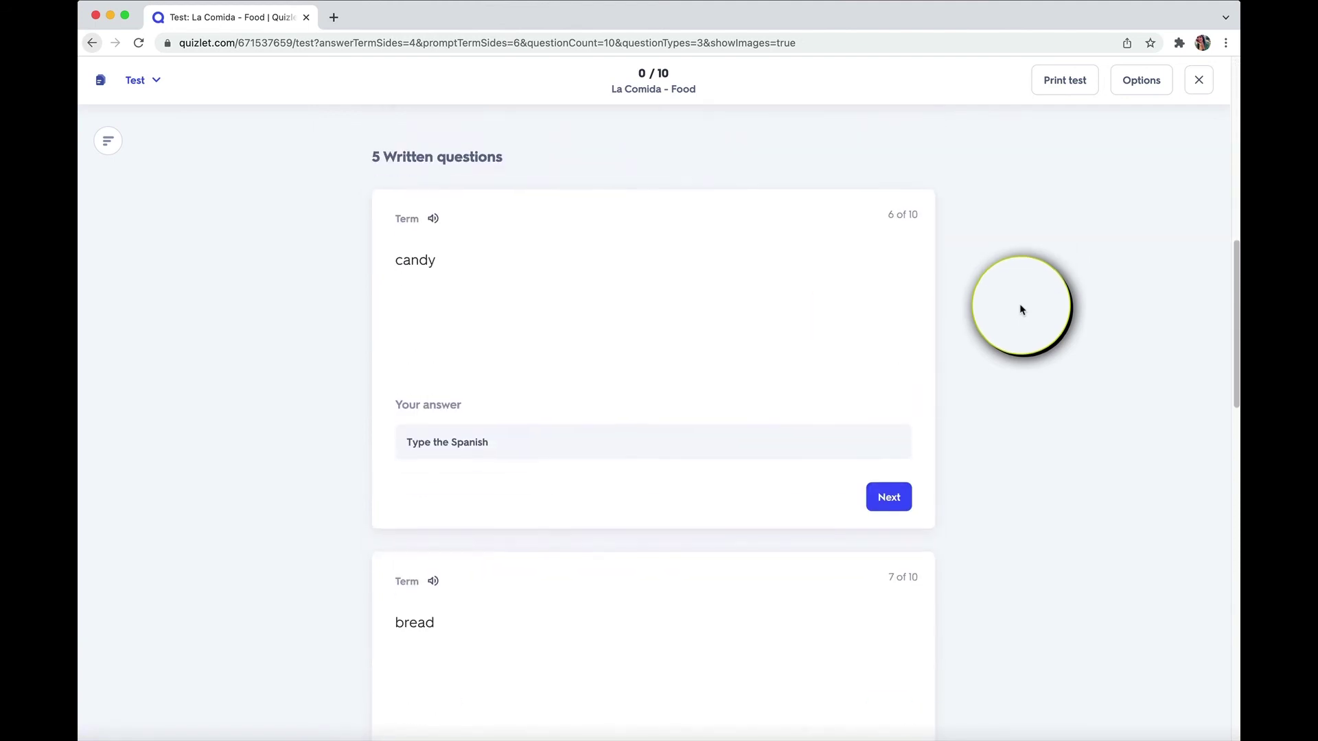
scroll(1021, 306, down, 1)
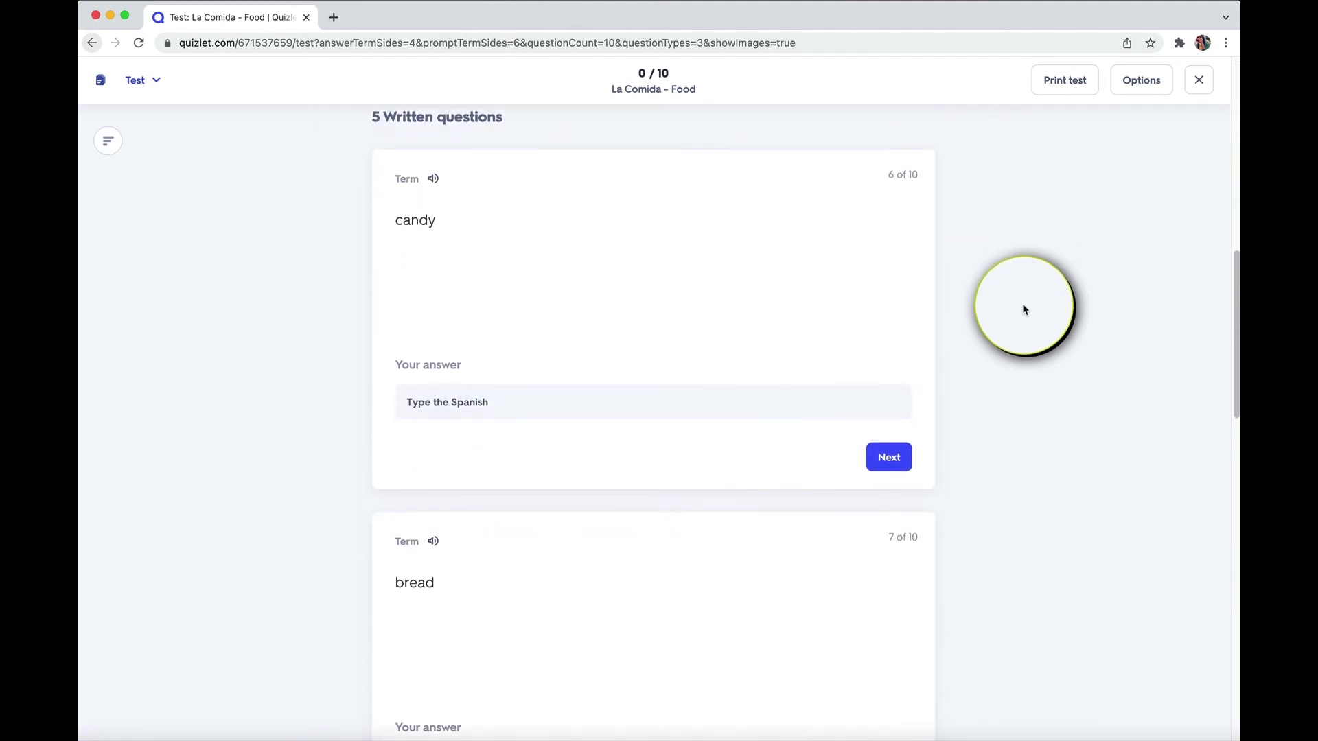
click(510, 408)
scroll(1030, 492, up, 12)
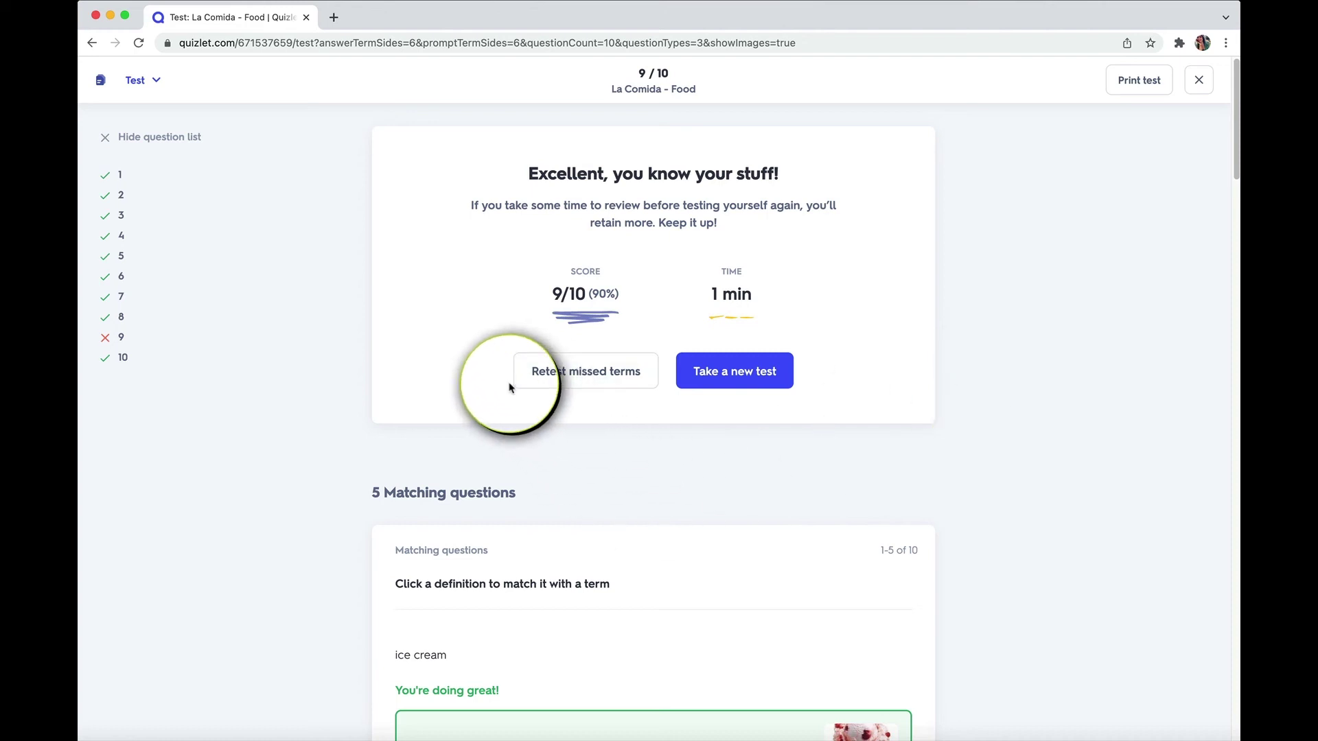
- Scroll through the 9/10 (90%) test results
scroll(509, 388, down, 5)
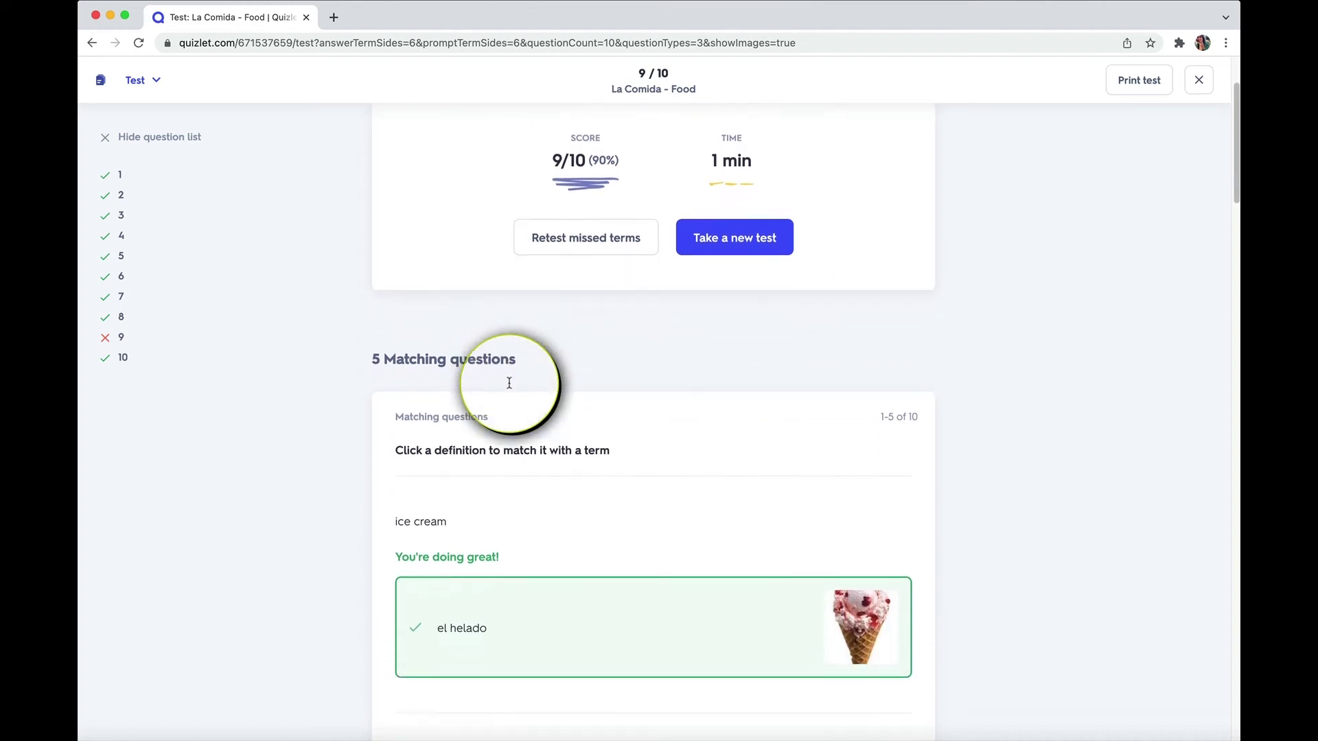
scroll(509, 388, down, 1)
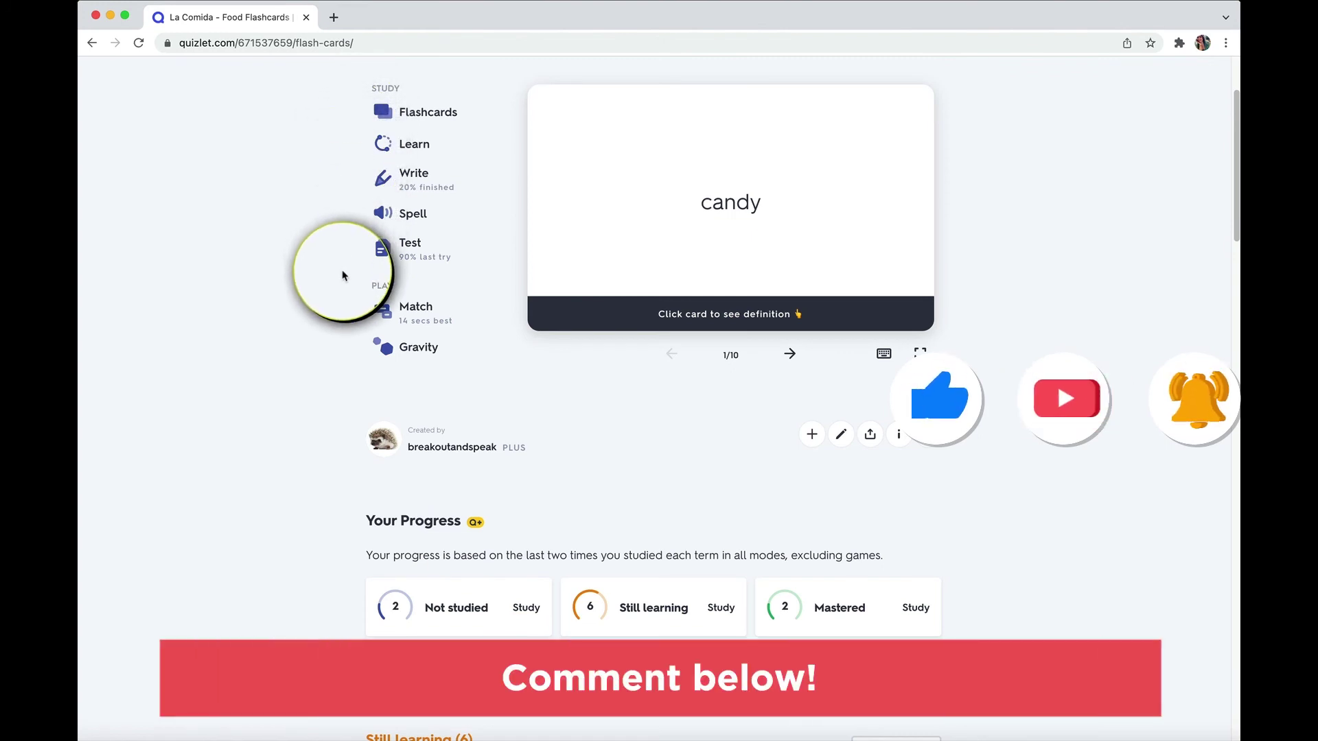
scroll(347, 295, up, 3)
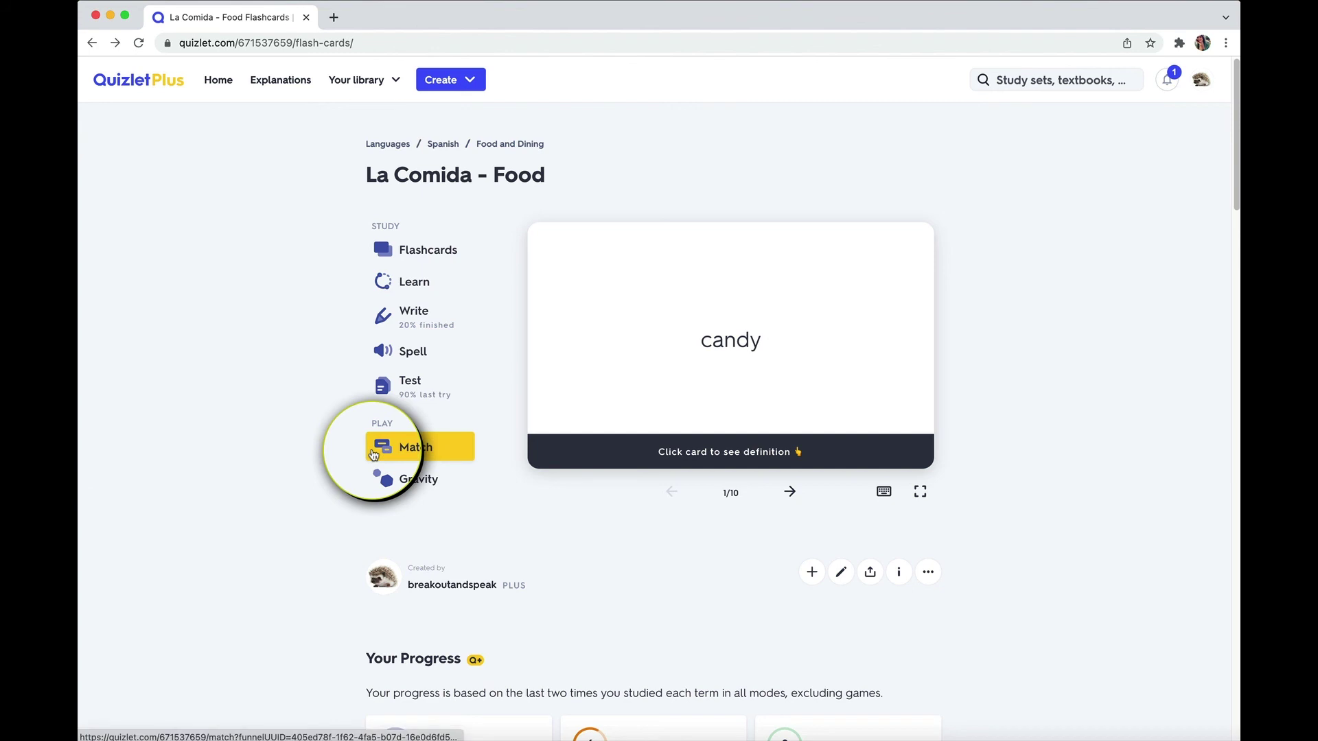
- Start Match and pair chocolate, manzana, queso, hamburguesa vegetariana, ensalada and naranja with their English terms
click(448, 460)
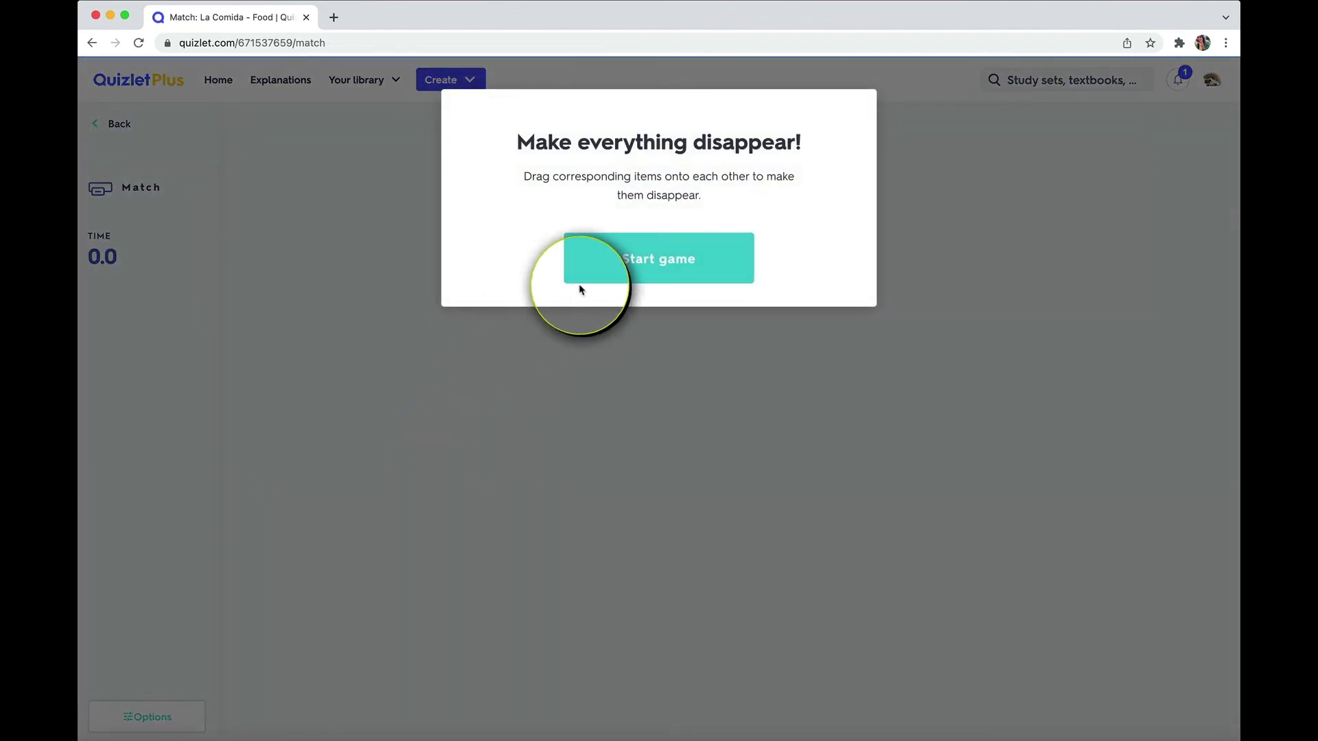
click(616, 276)
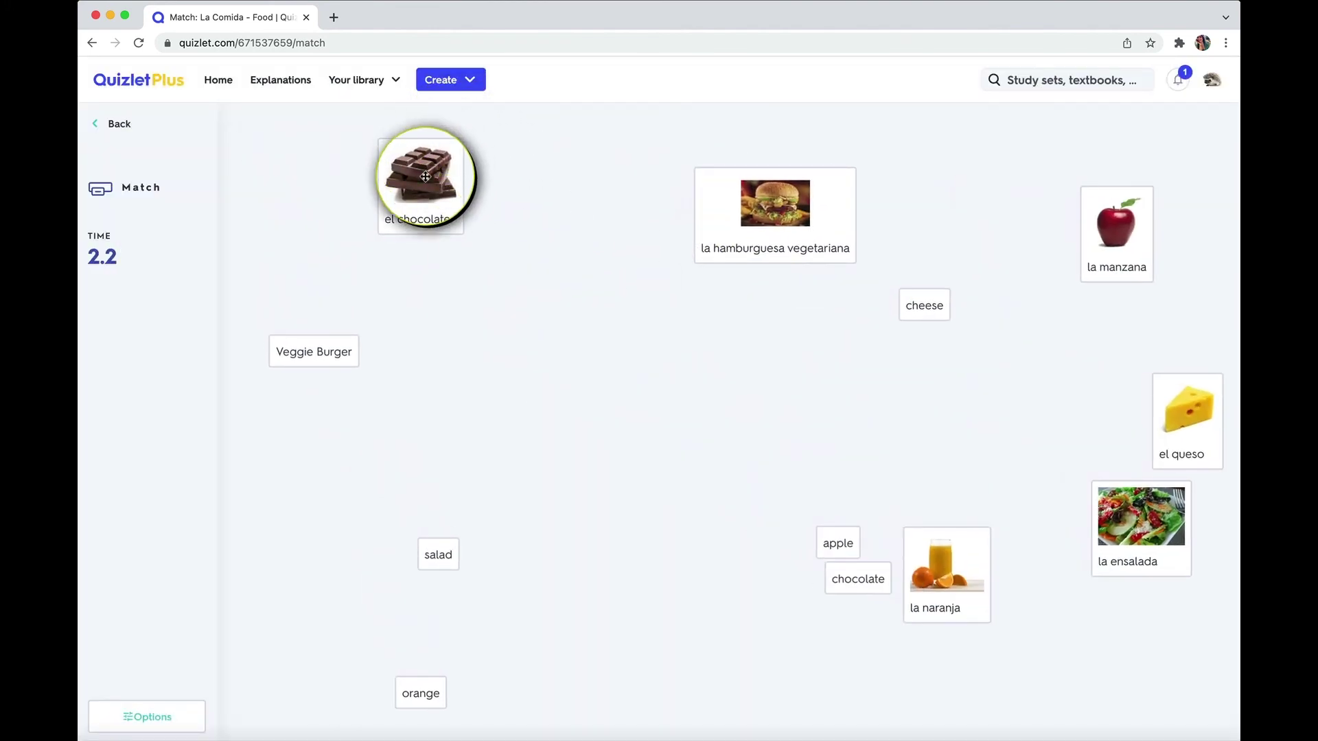
drag(421, 176, 859, 589)
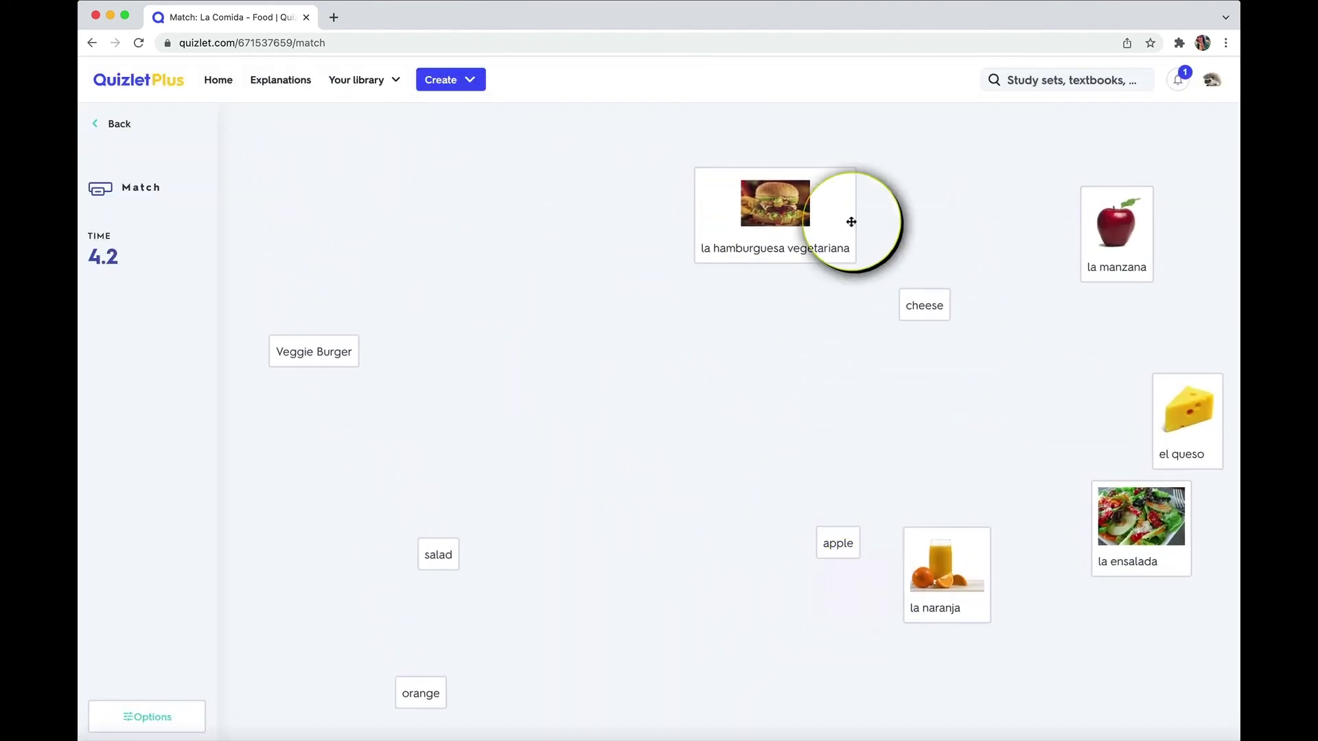
drag(1112, 227, 839, 549)
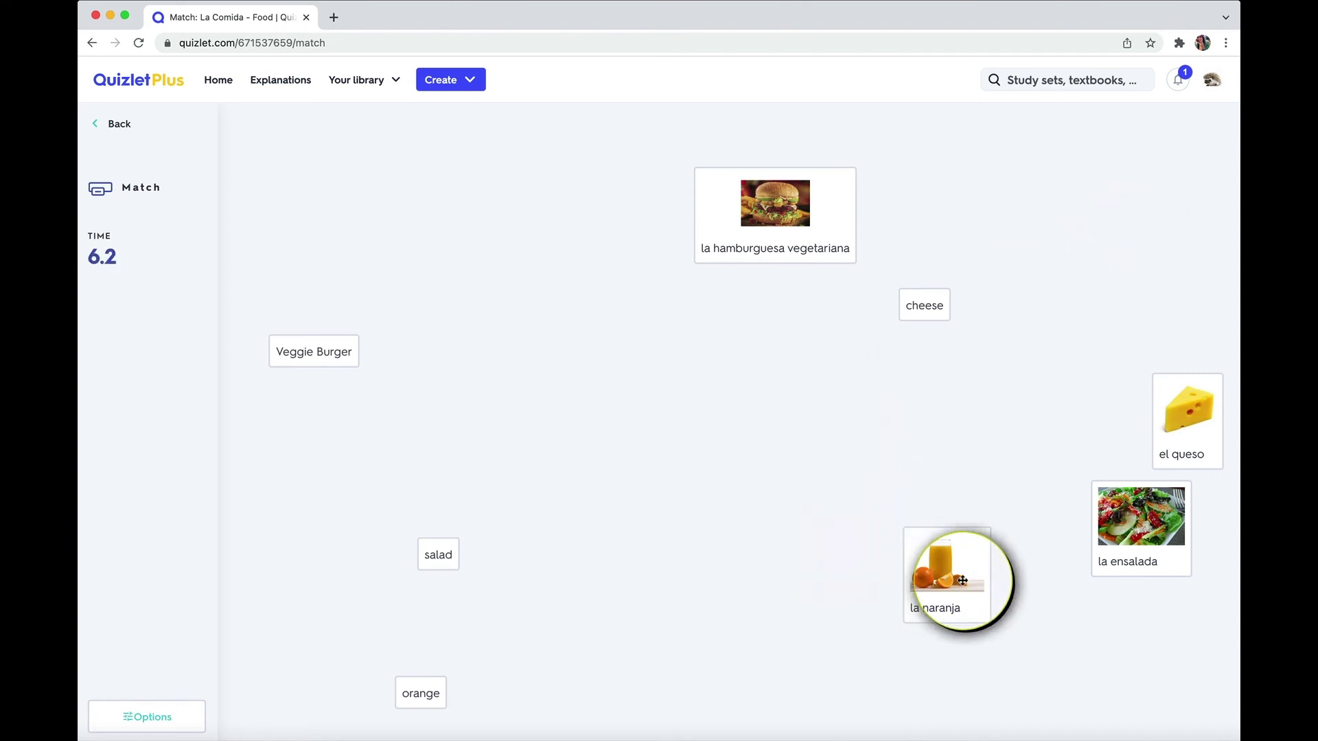
drag(1209, 416, 939, 314)
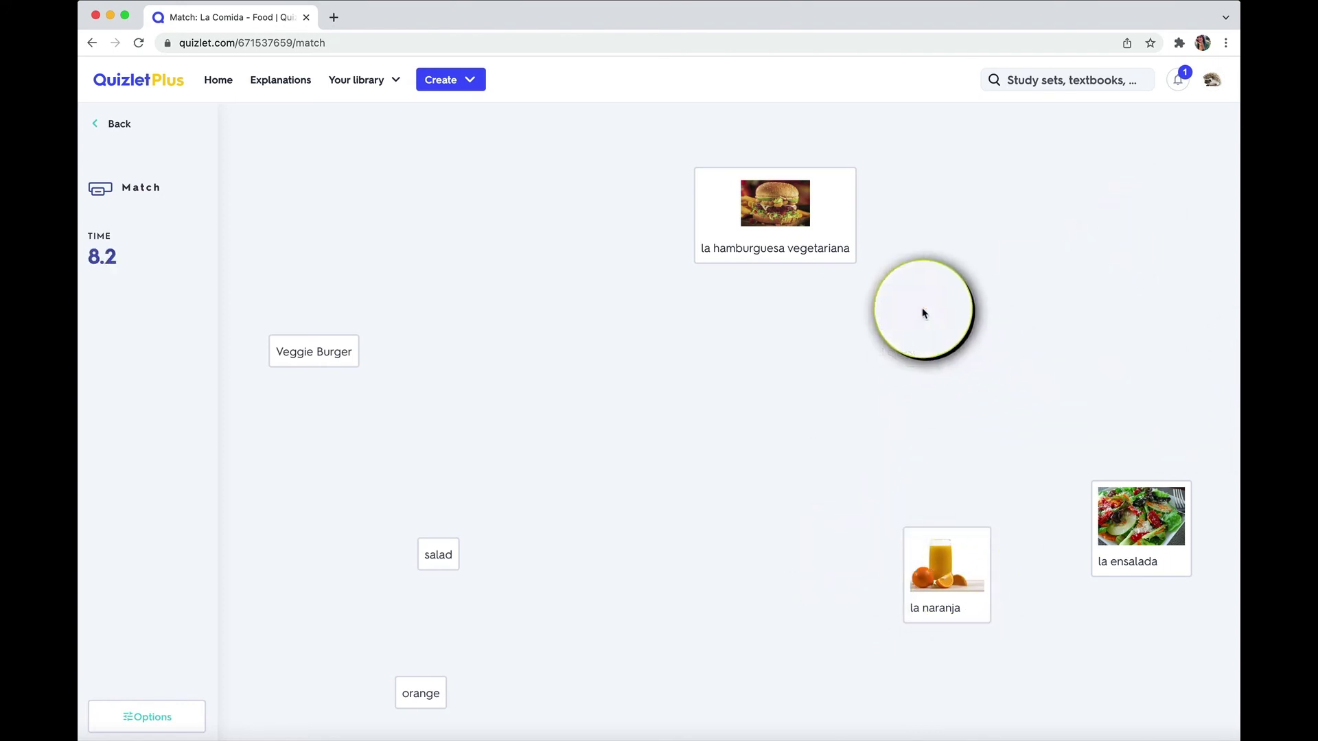
drag(765, 199, 286, 340)
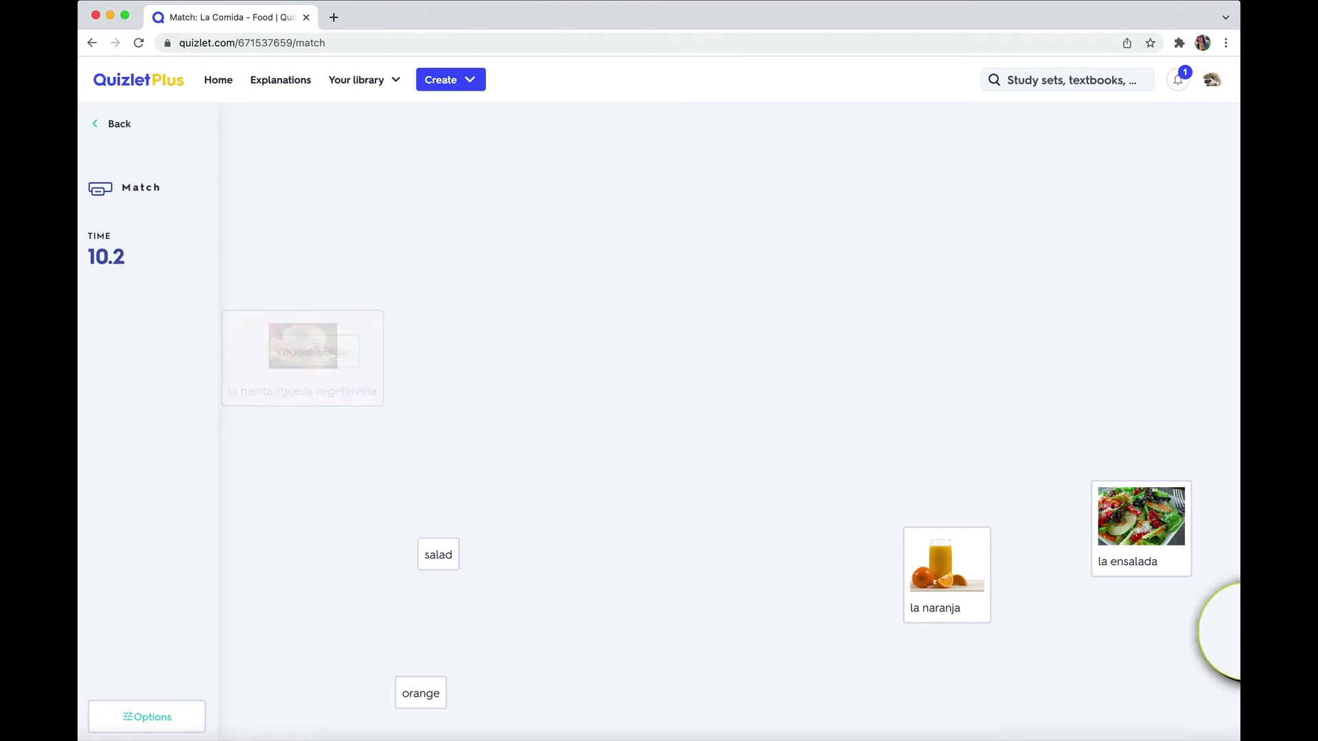
drag(1108, 536, 407, 574)
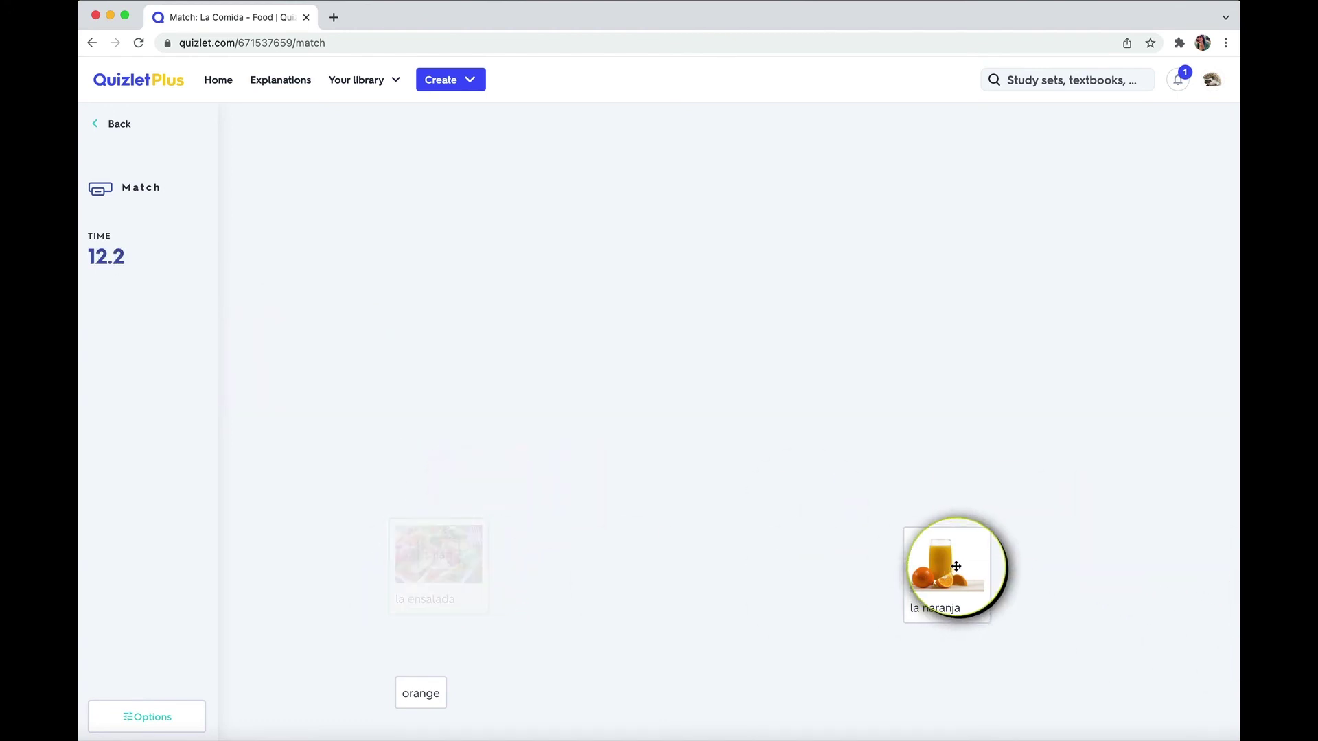
drag(956, 565, 423, 699)
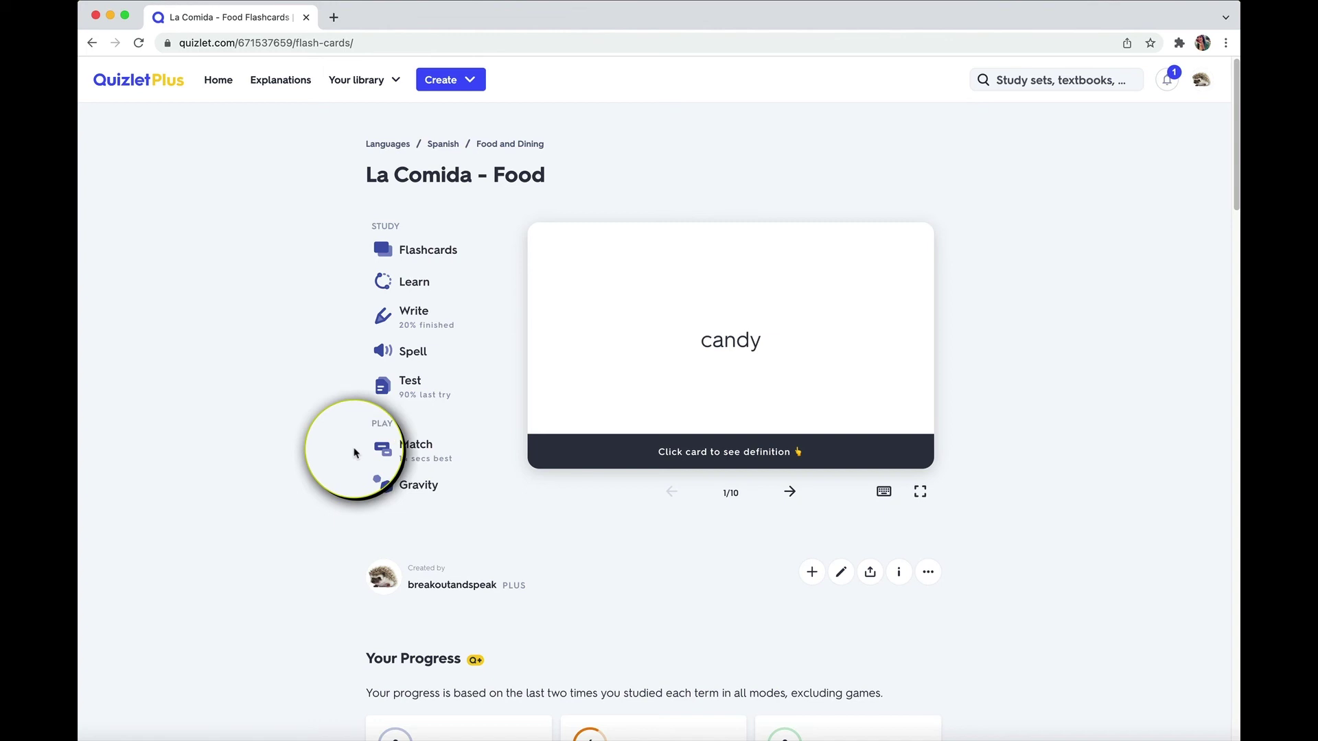
- Set up Gravity on 'La Comida - Food' at Hard difficulty, answering in Spanish
click(436, 501)
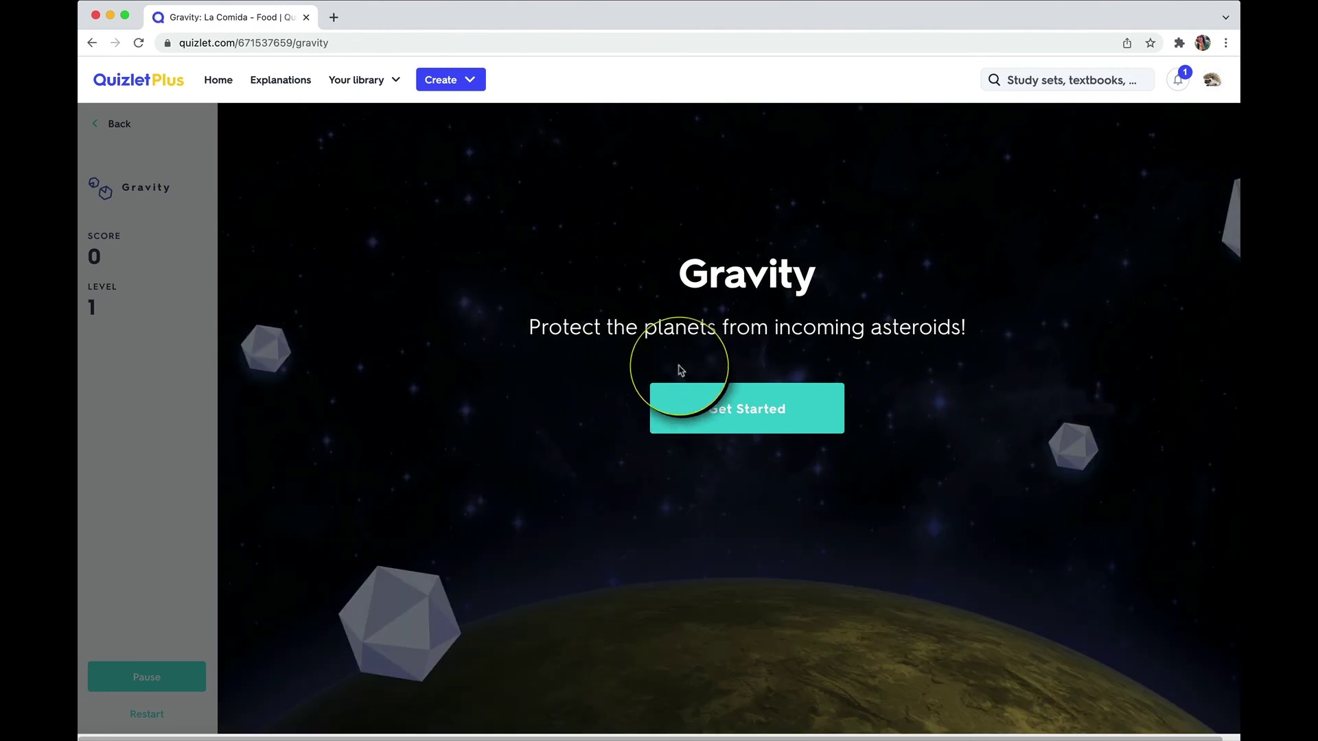
click(740, 397)
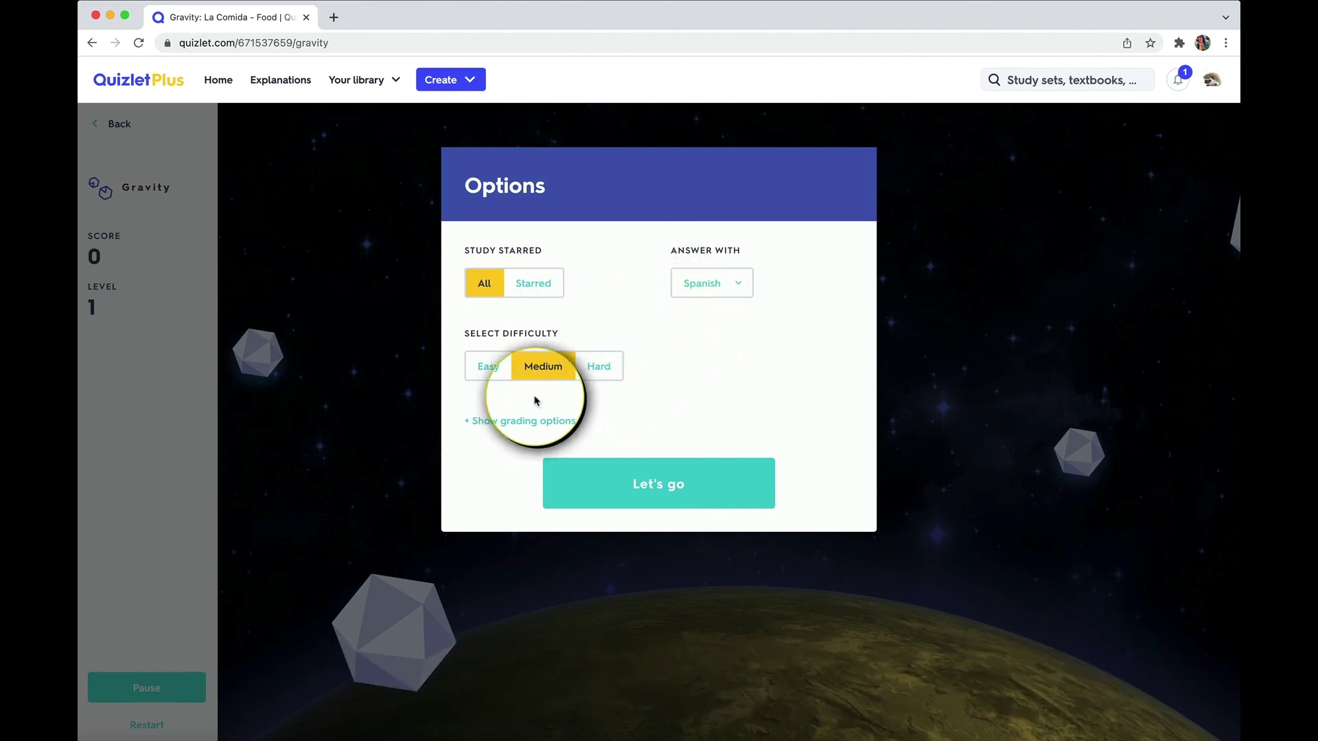
click(609, 375)
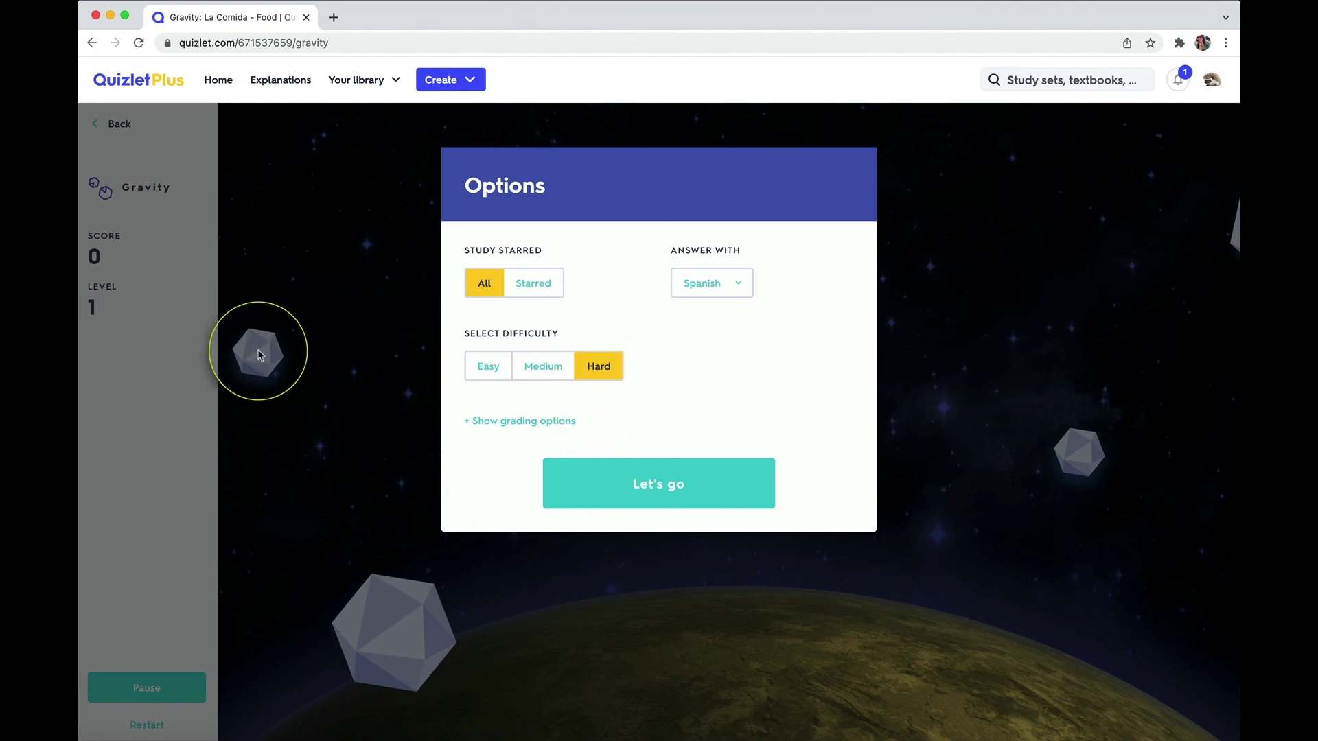
click(604, 481)
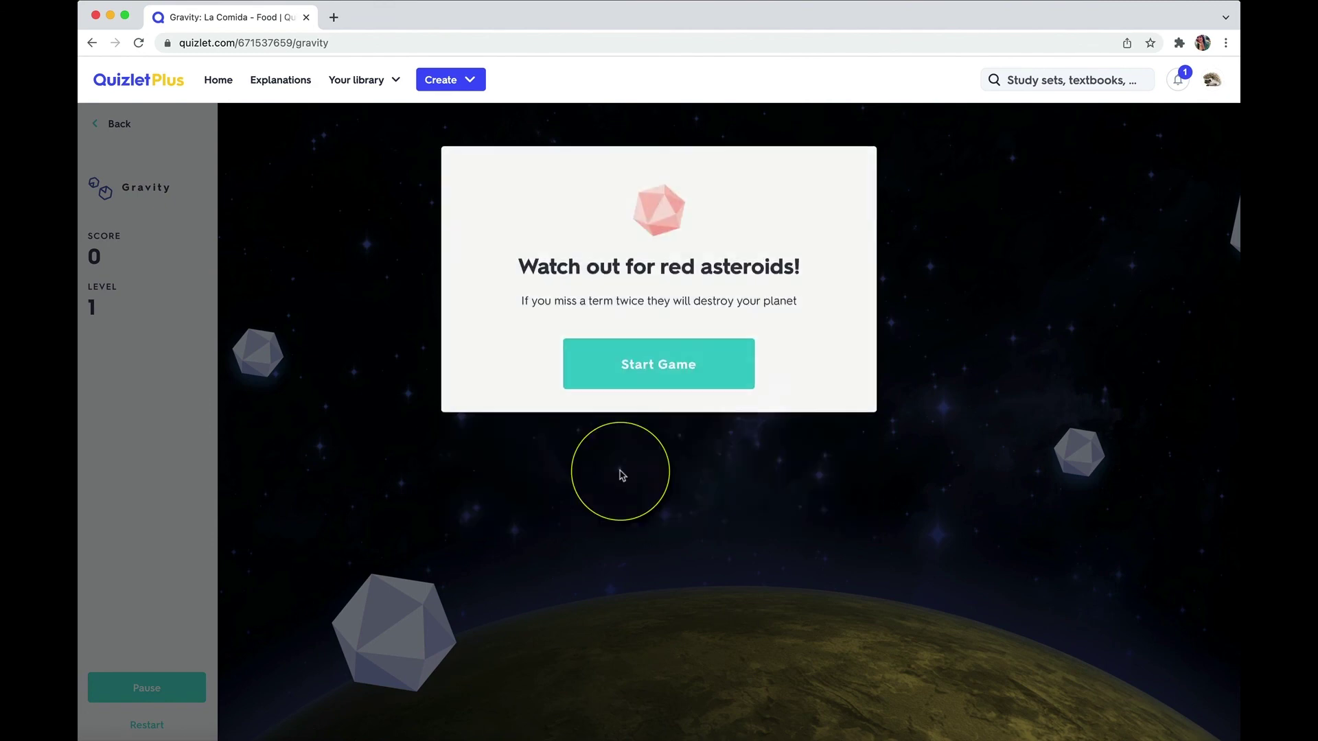
- Play Gravity, destroying asteroids with 'la naranja' and 'la ensalada' to reach a score of 2,150
click(690, 369)
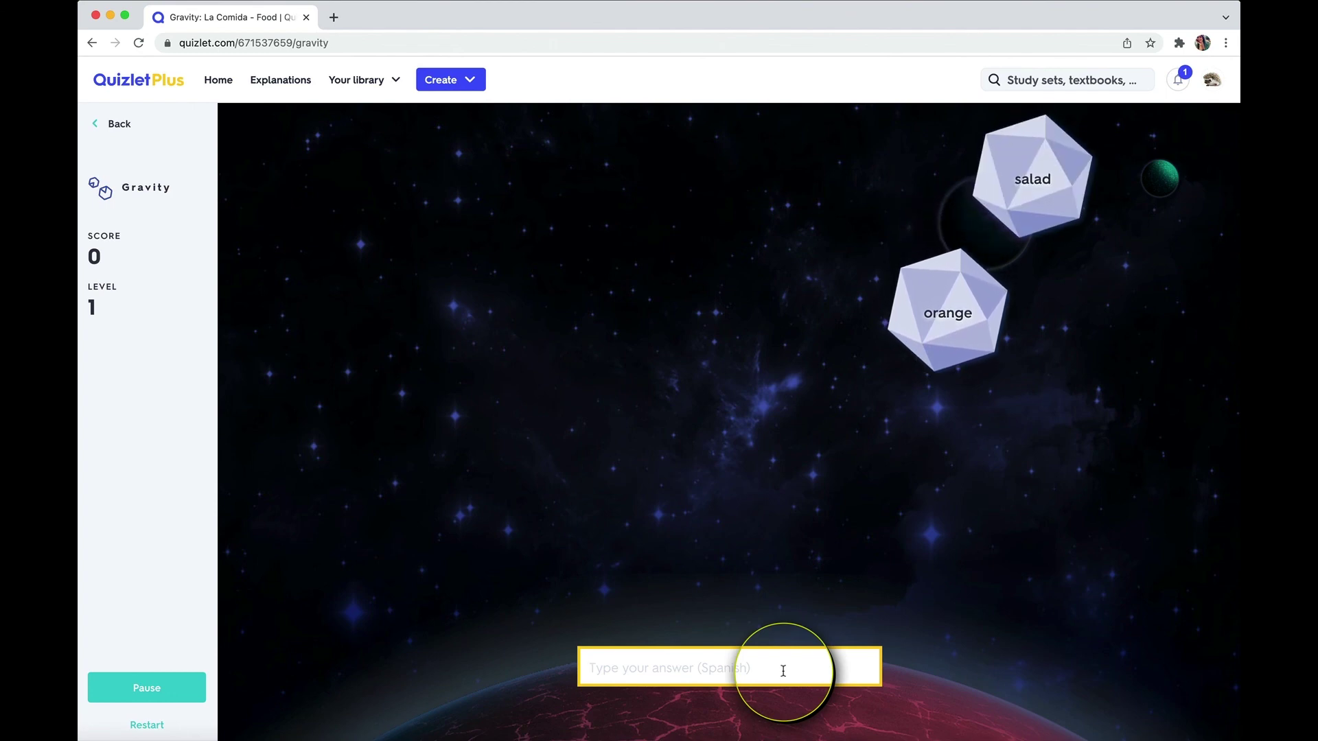
text(la nar)
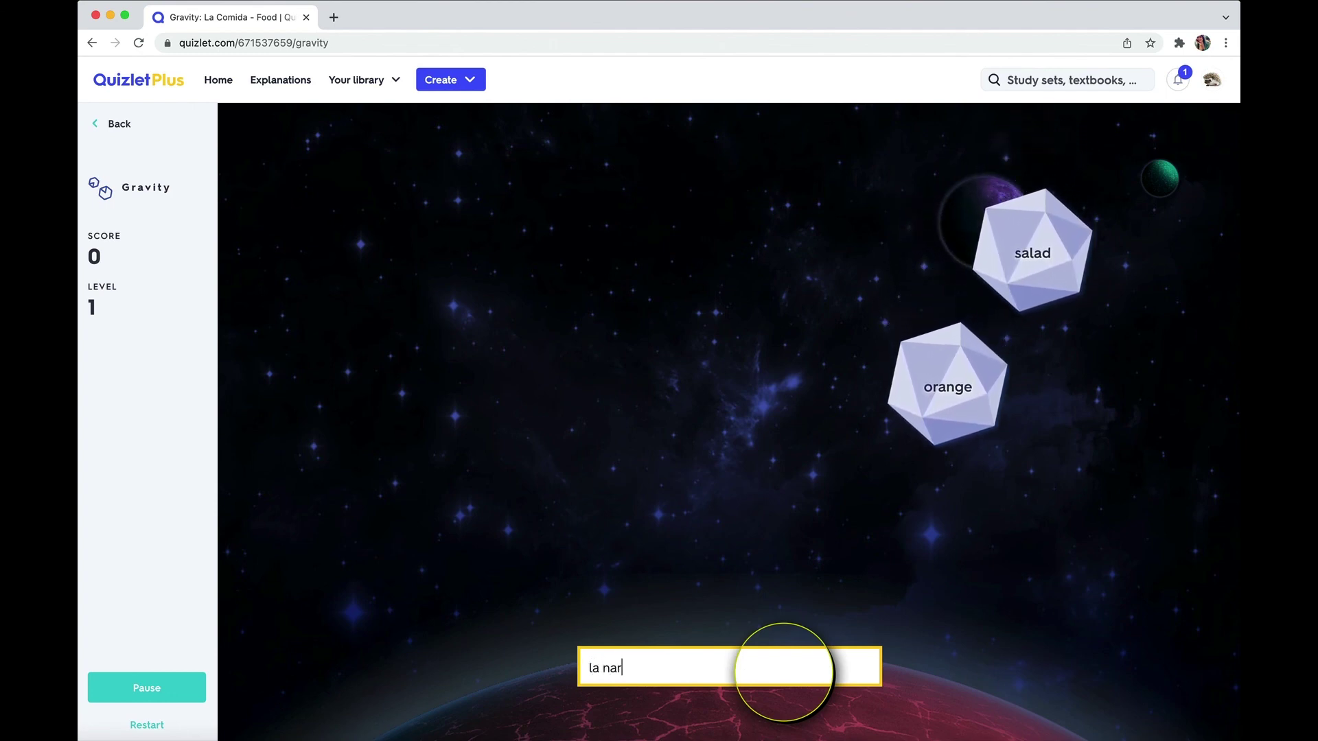
text(anja)
key(Return)
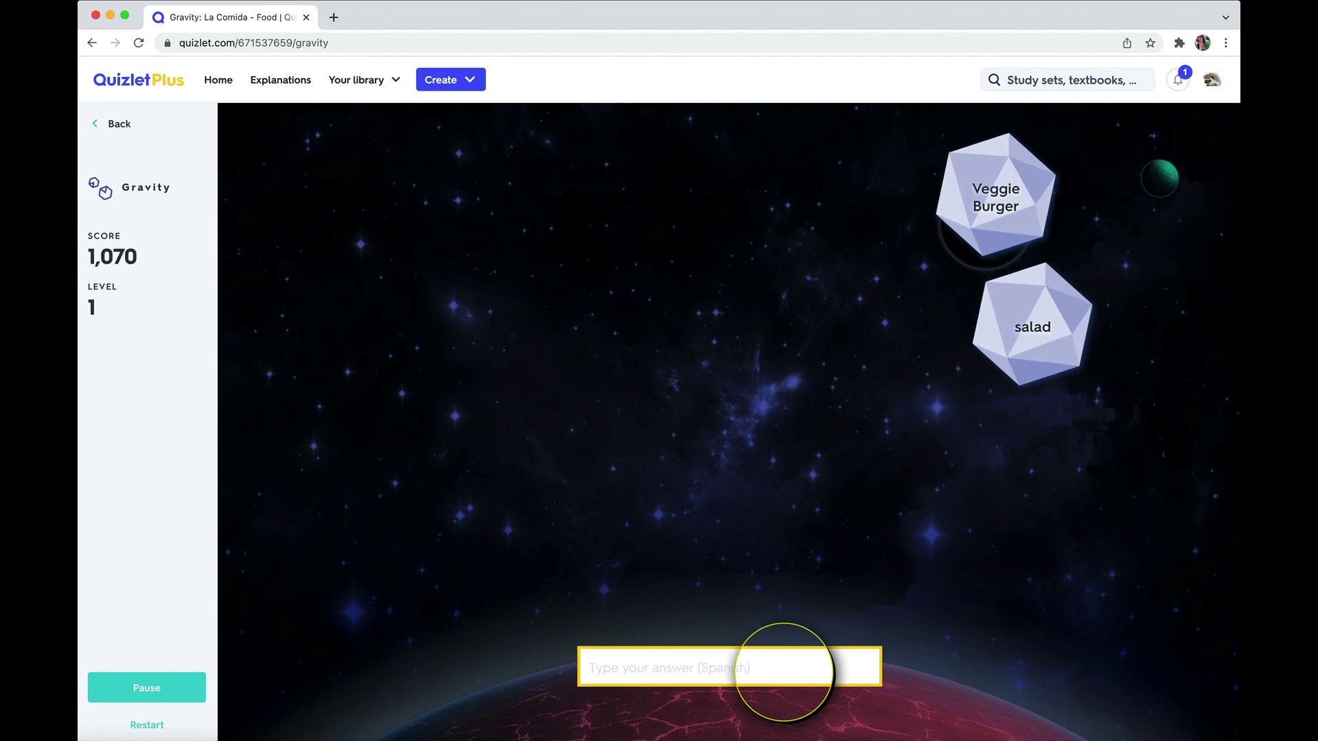
text(la ens)
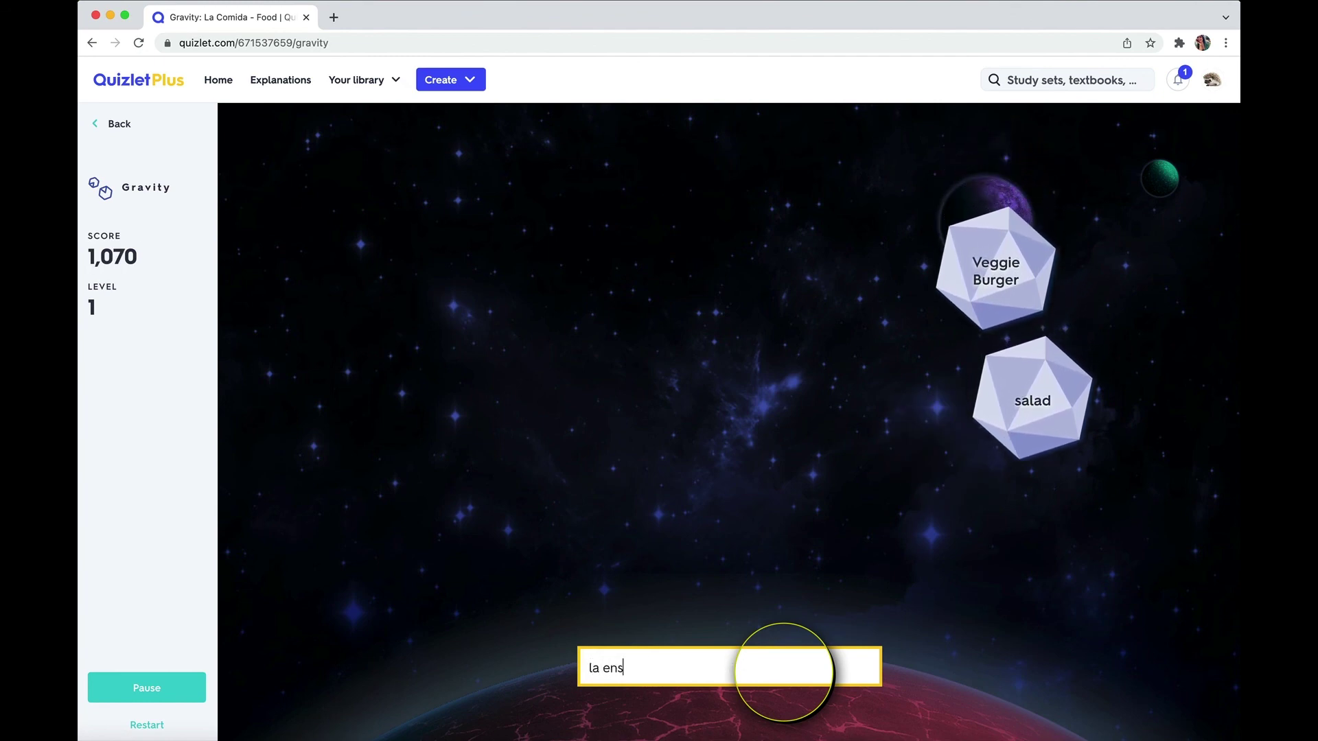
text(alada)
key(Return)
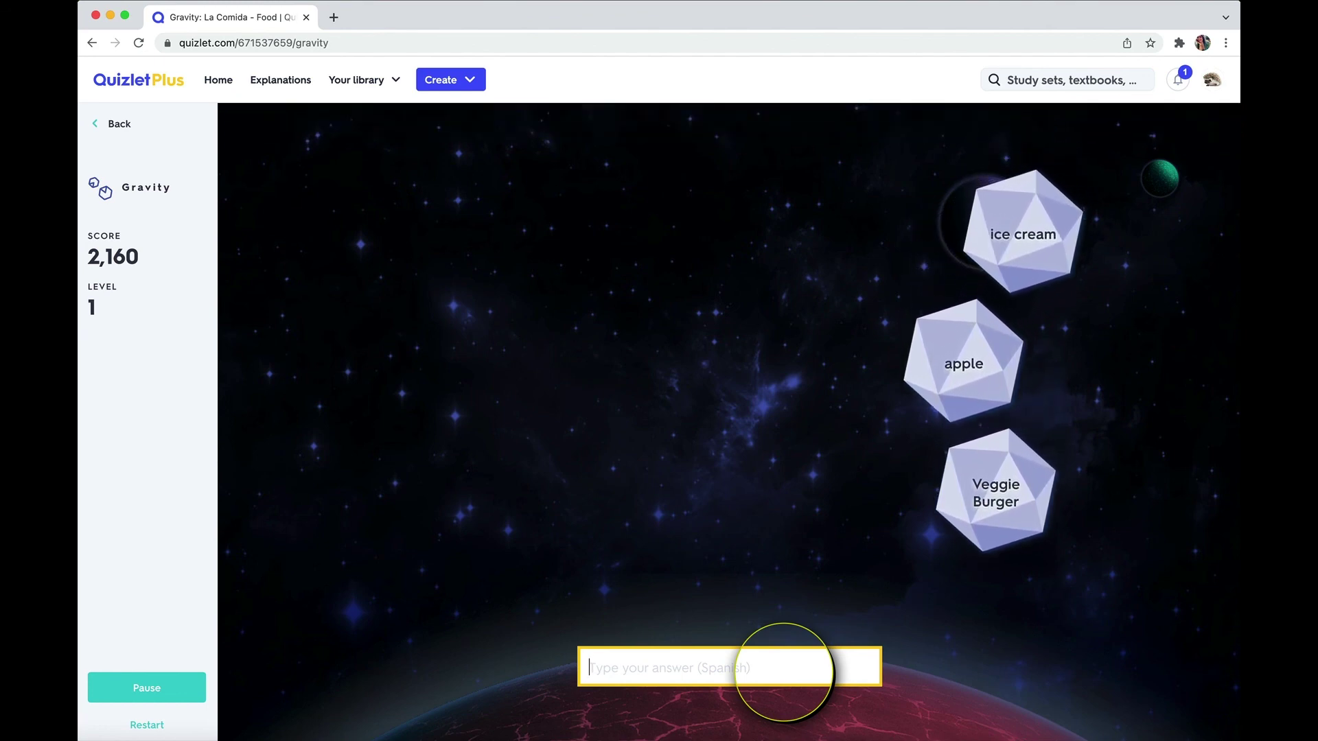
text(jl)
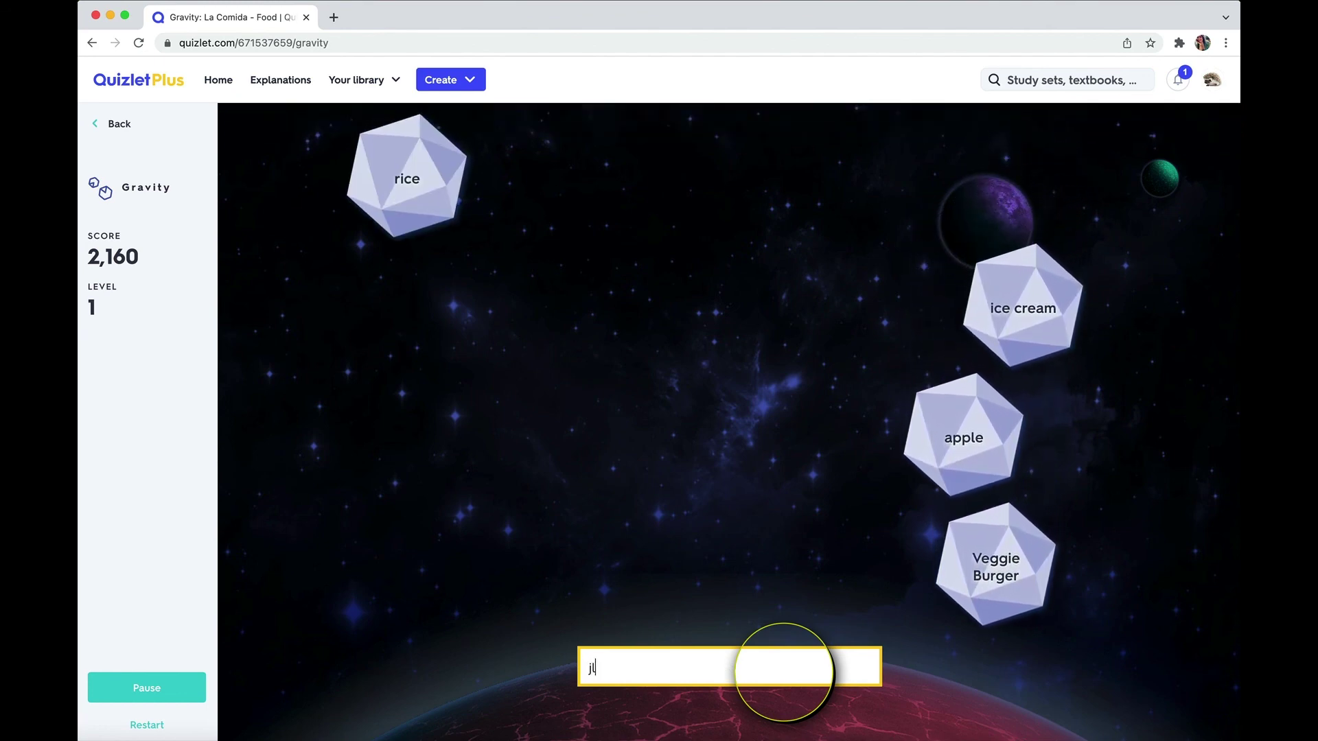
text(mnl)
key(Return)
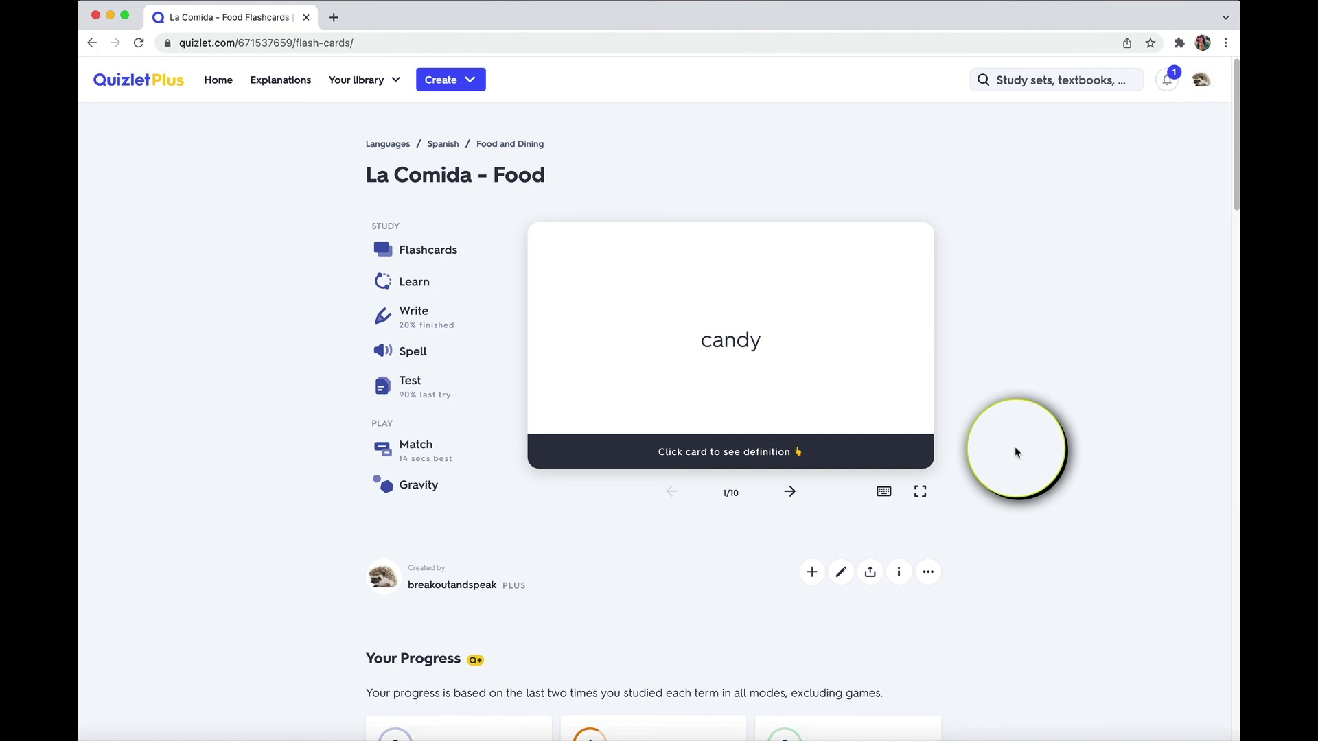
- Scroll to Your Progress: 2 not studied, 6 still learning, 2 mastered of 10 terms
scroll(1017, 452, down, 4)
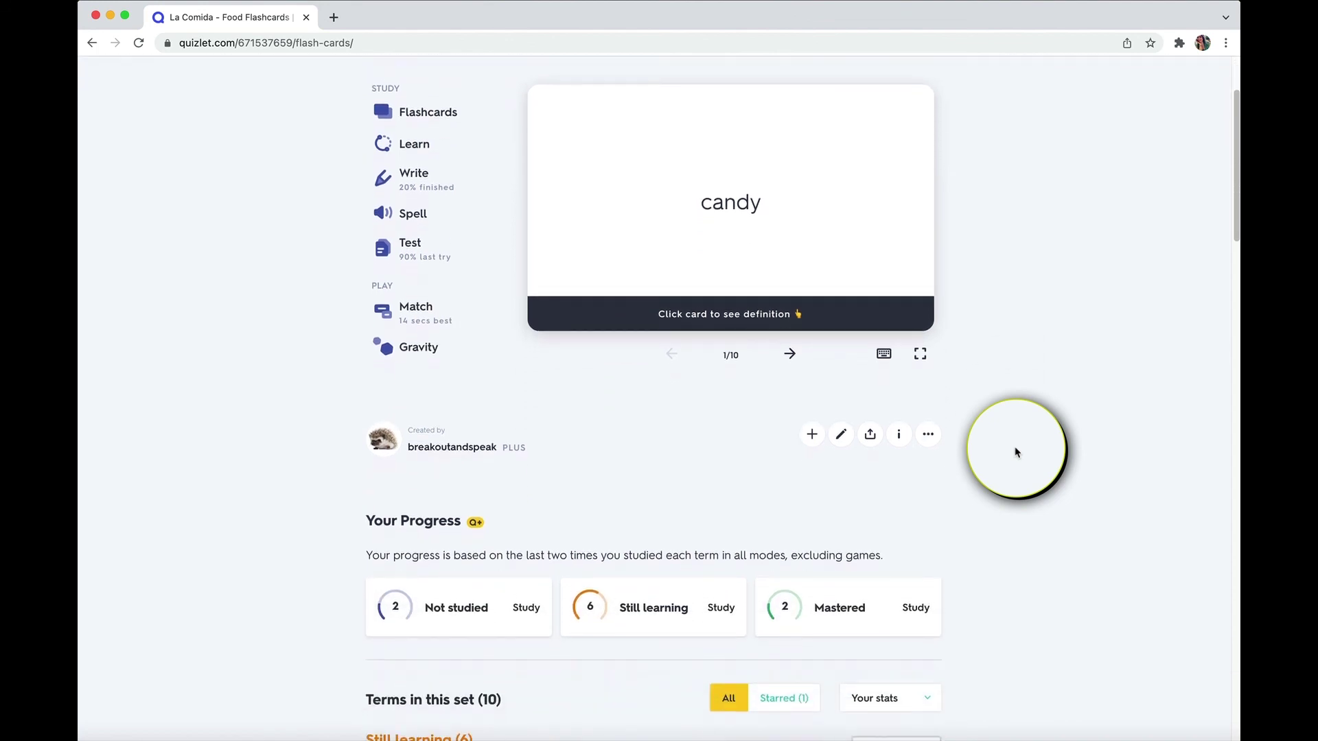